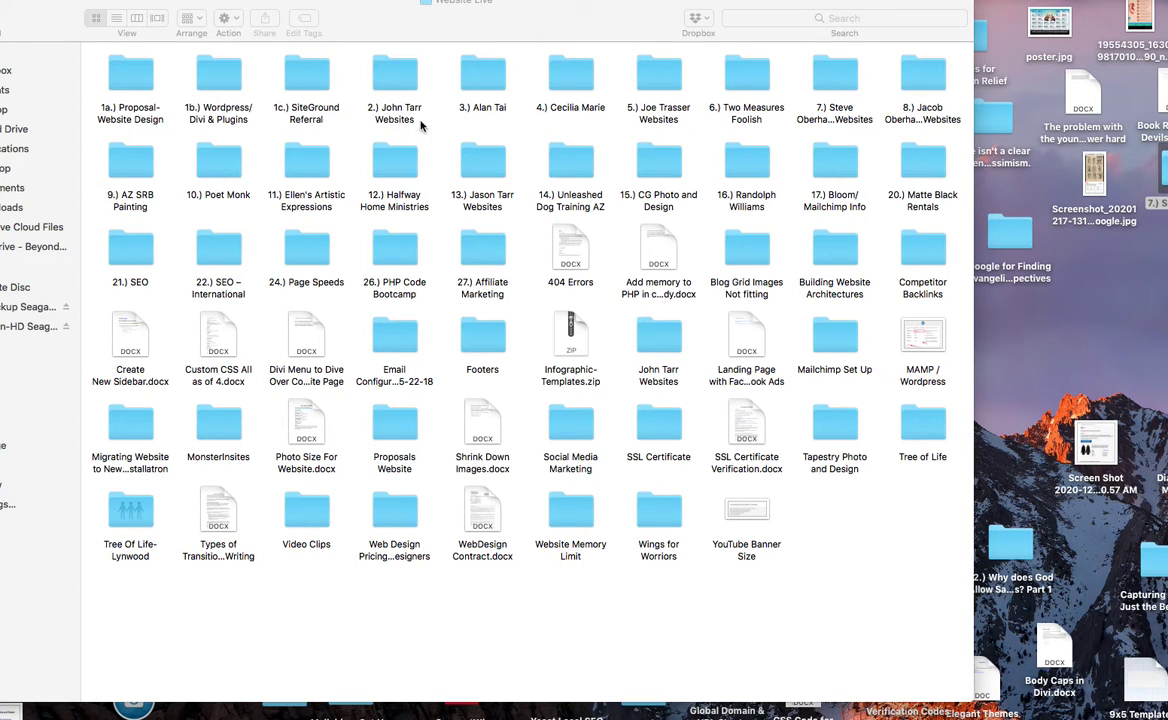
In the client's website folder, open the 6.) Blog folder, then 4.) What is Book of Nature?, and open its Word document
double_click(446, 68)
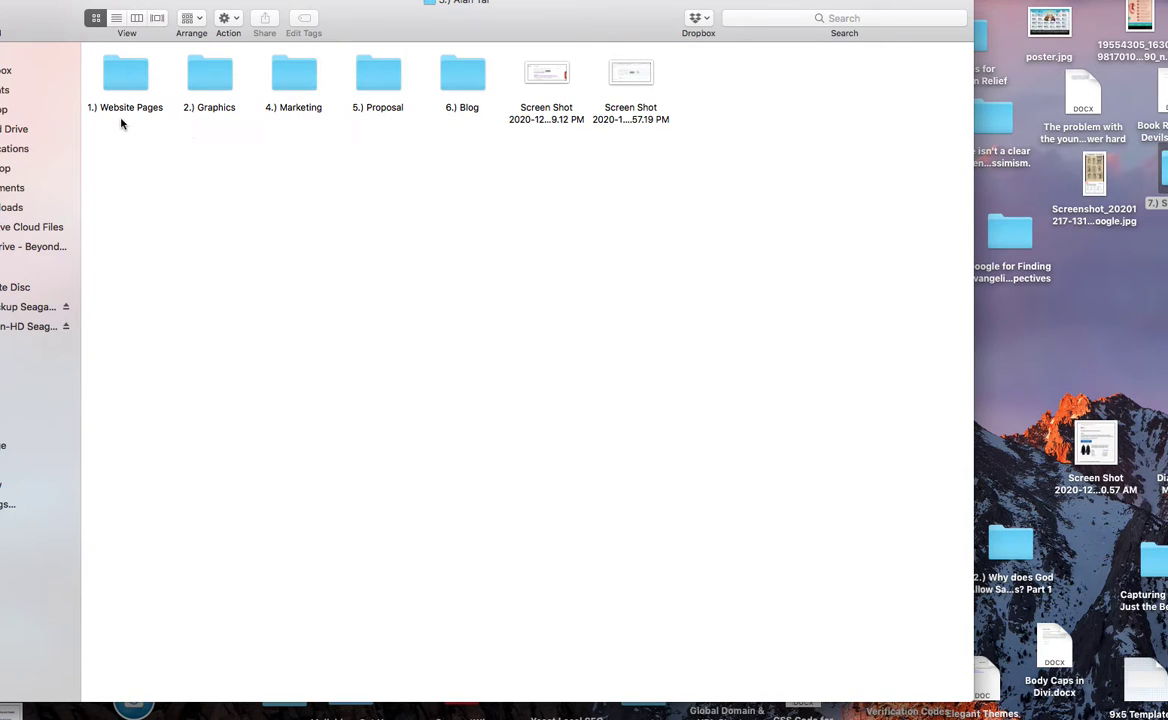
double_click(448, 86)
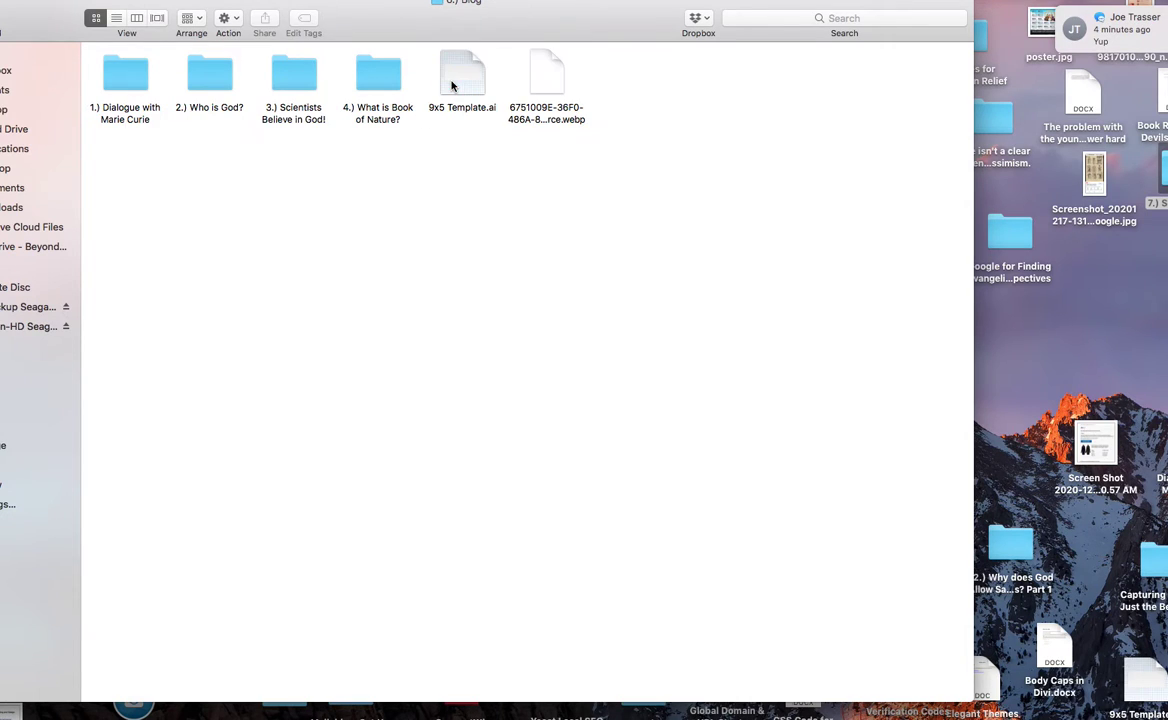
double_click(385, 82)
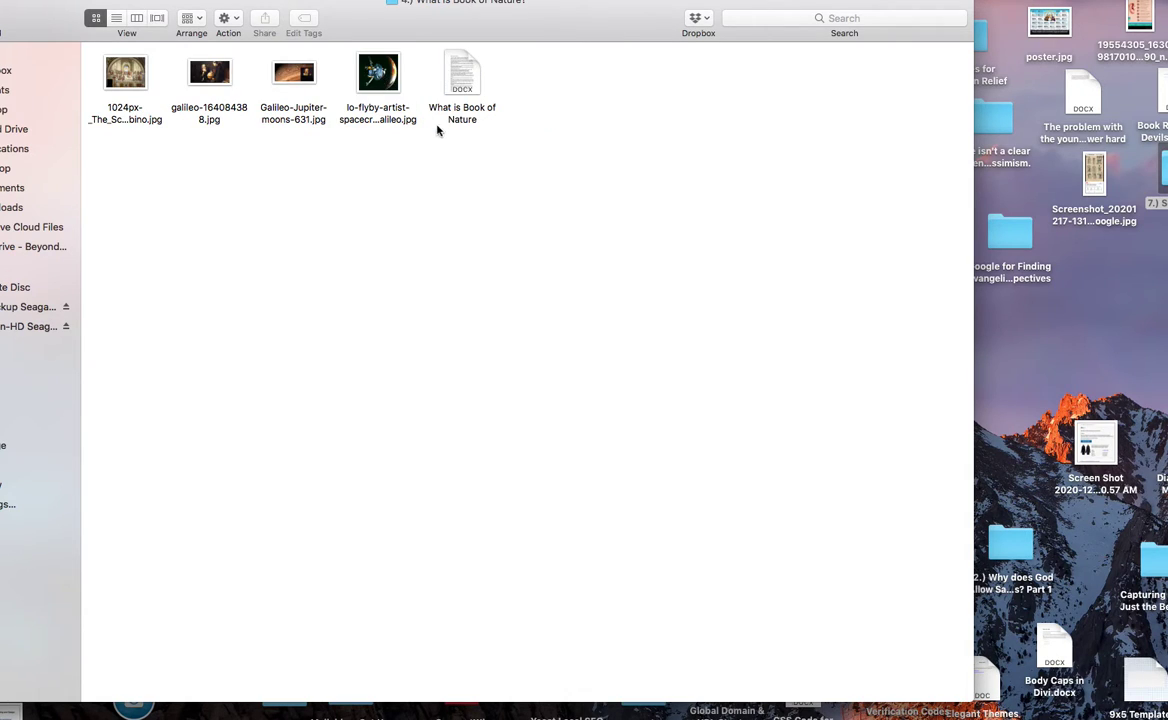
click(458, 76)
double_click(458, 76)
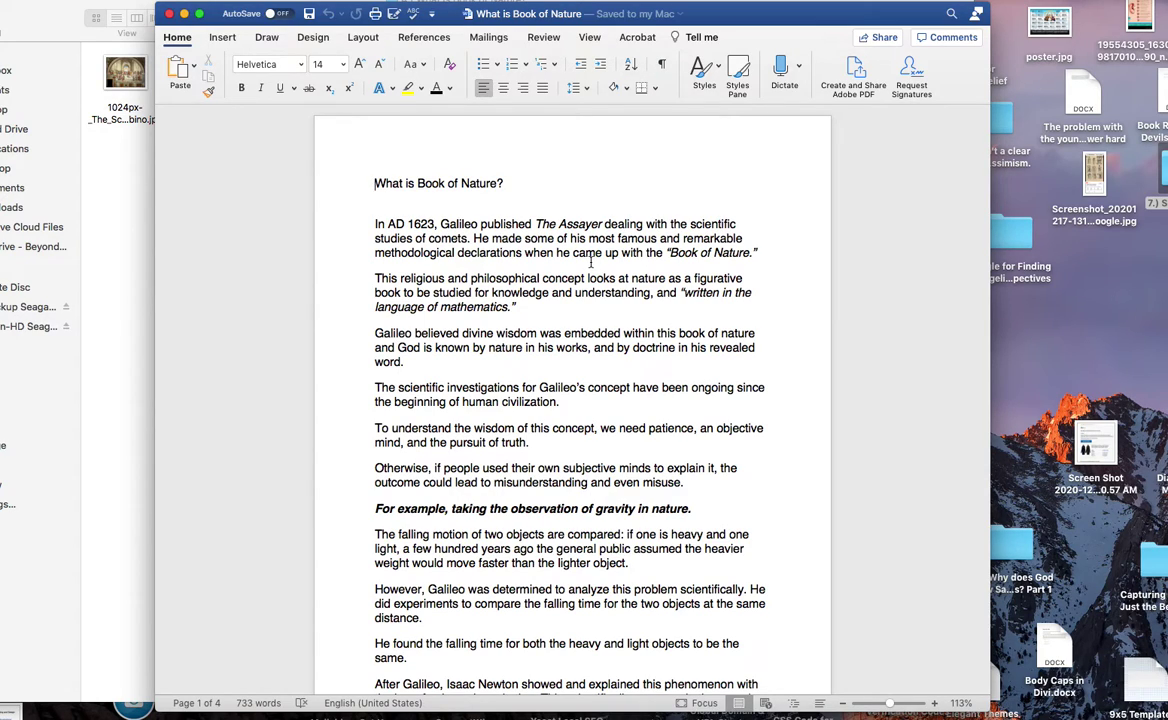
Examine the whole What is Book of Nature article, from its opening paragraphs through the reference links and back to the title
scroll(590, 262, down, 2)
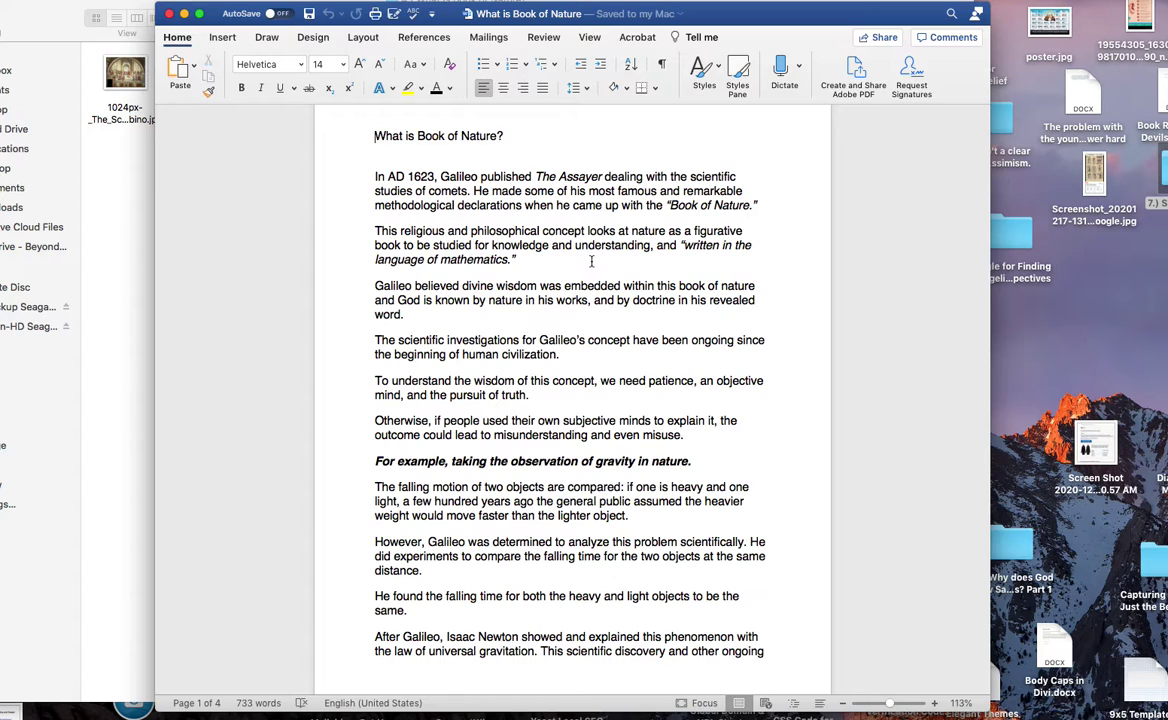
scroll(591, 262, up, 2)
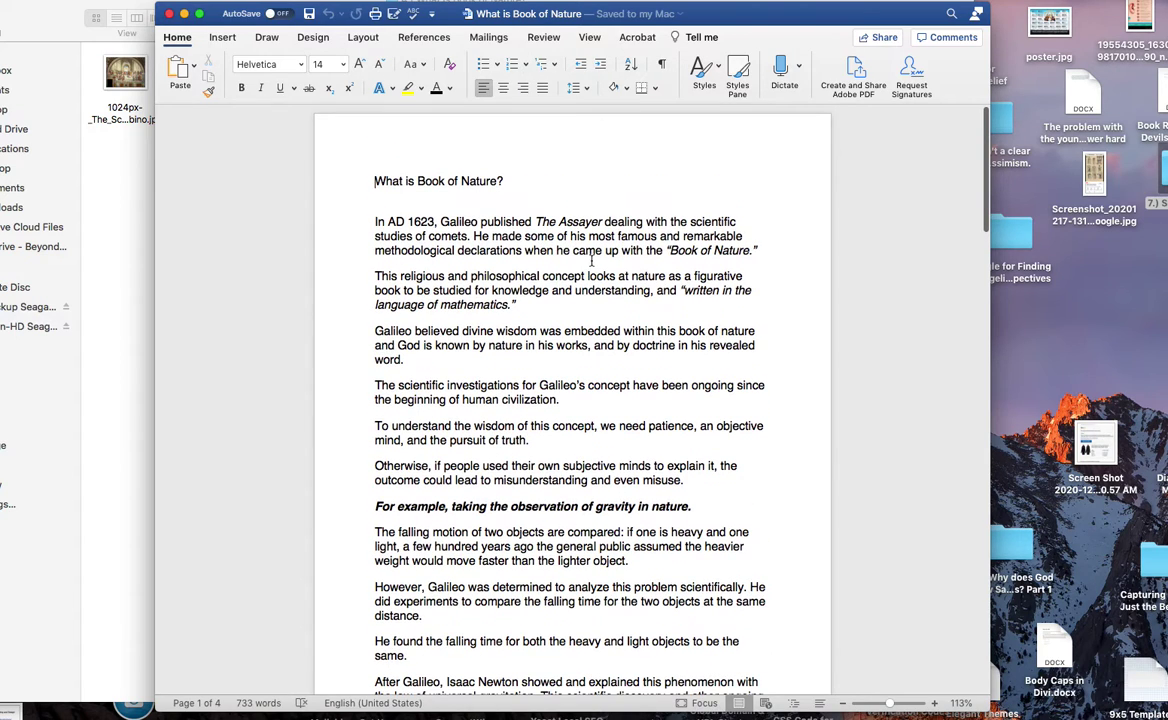
scroll(592, 262, down, 2)
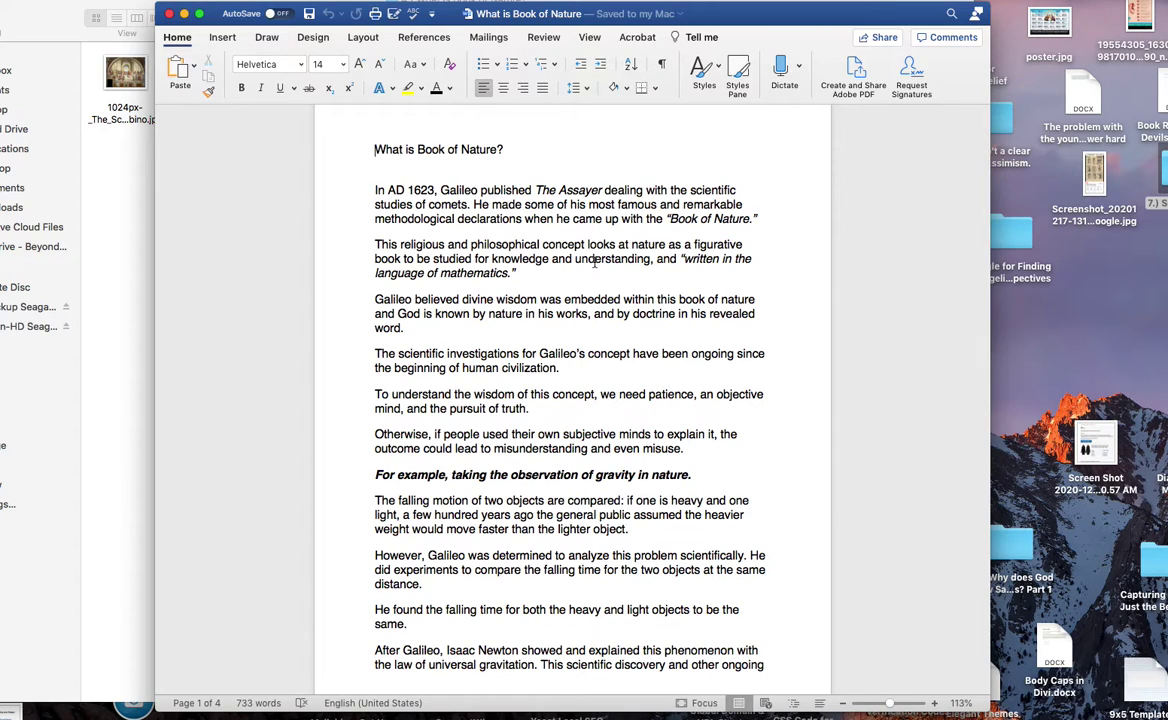
scroll(594, 262, down, 1)
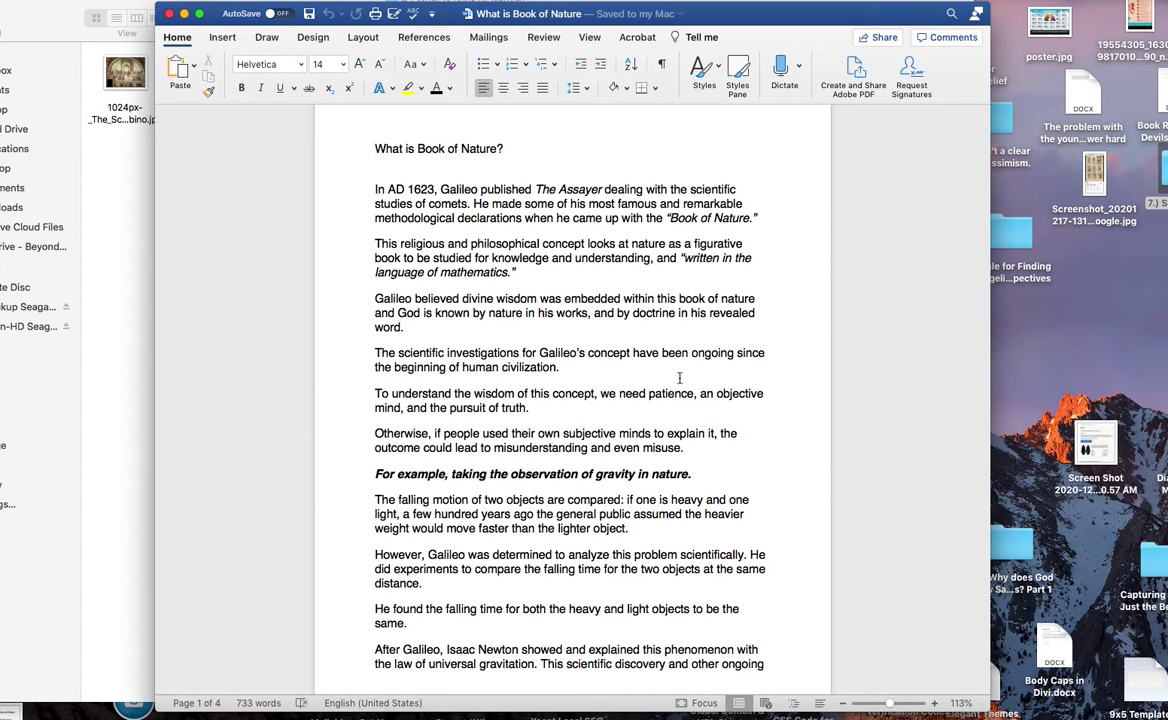
scroll(679, 377, down, 2)
scroll(679, 377, up, 3)
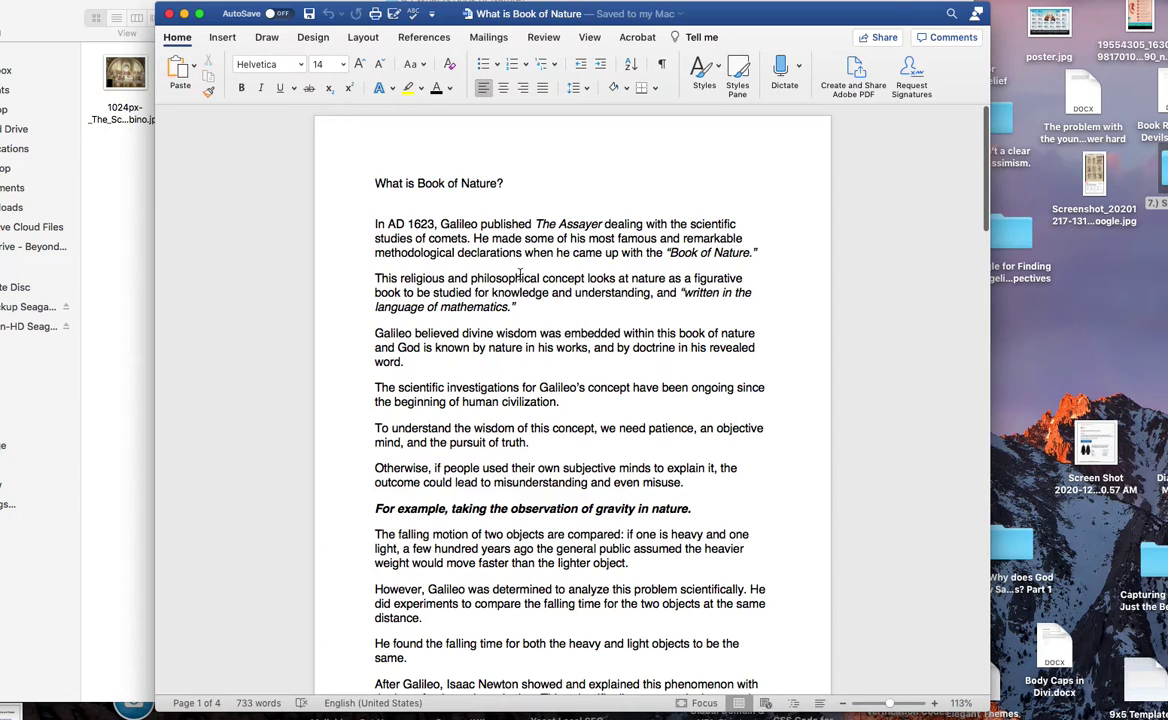
scroll(520, 273, down, 10)
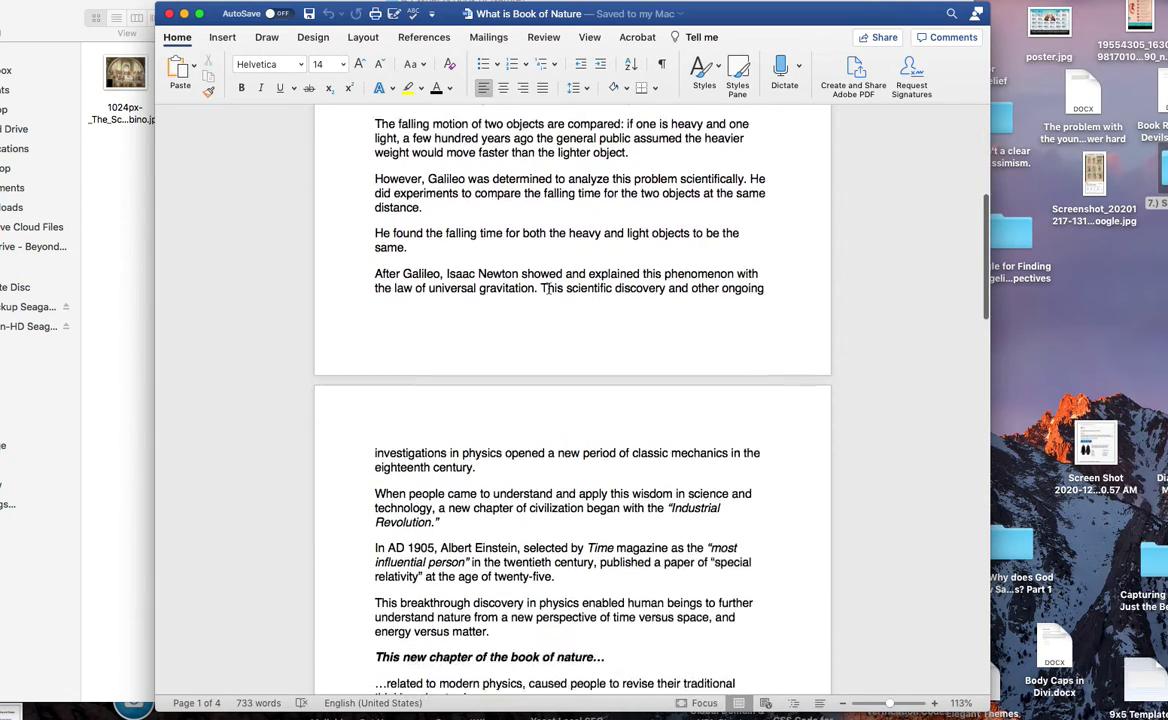
scroll(545, 288, down, 15)
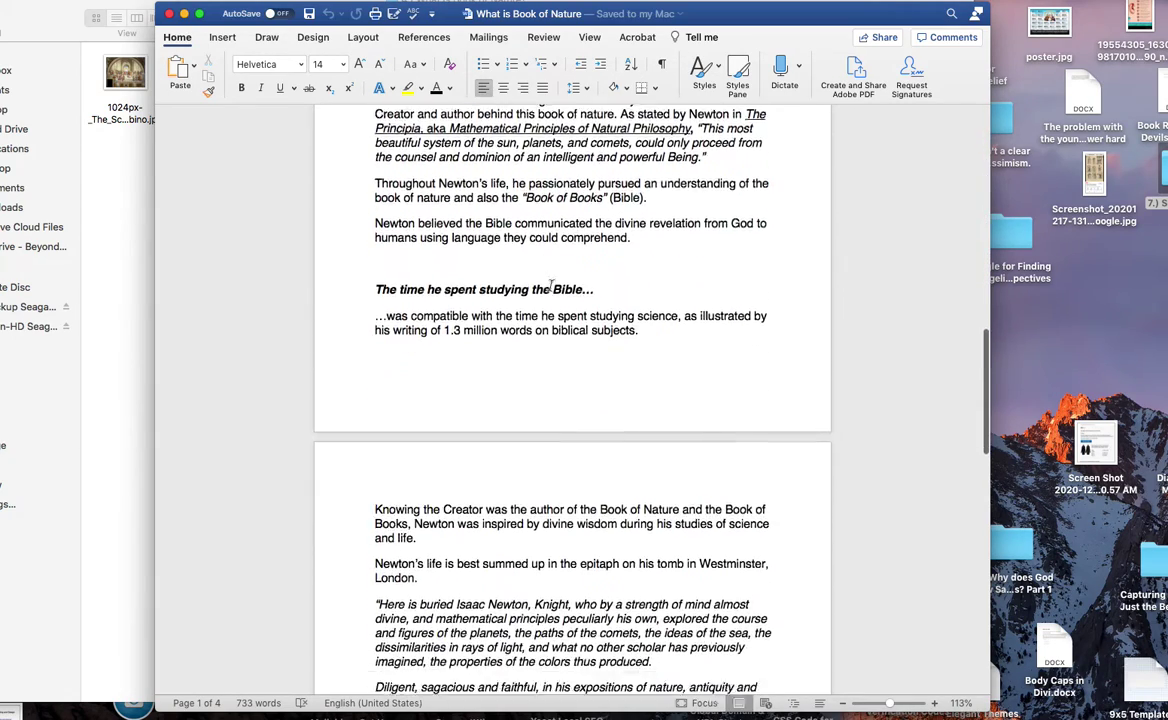
scroll(551, 287, down, 11)
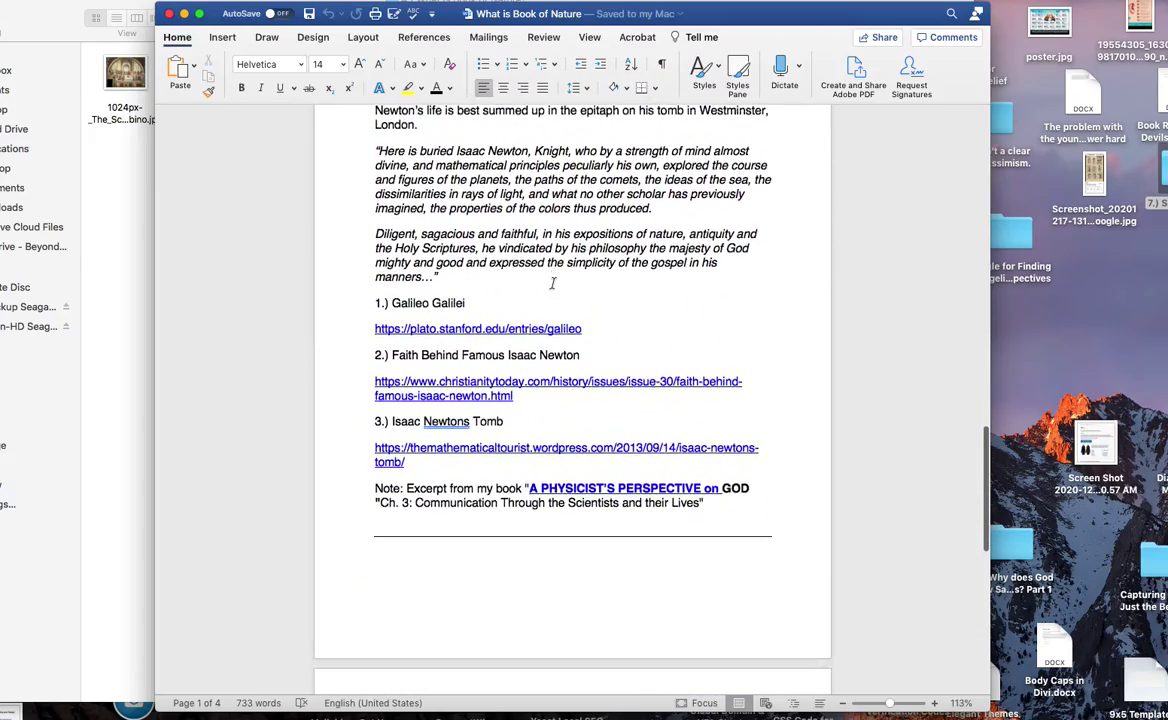
scroll(552, 283, down, 5)
scroll(552, 283, up, 6)
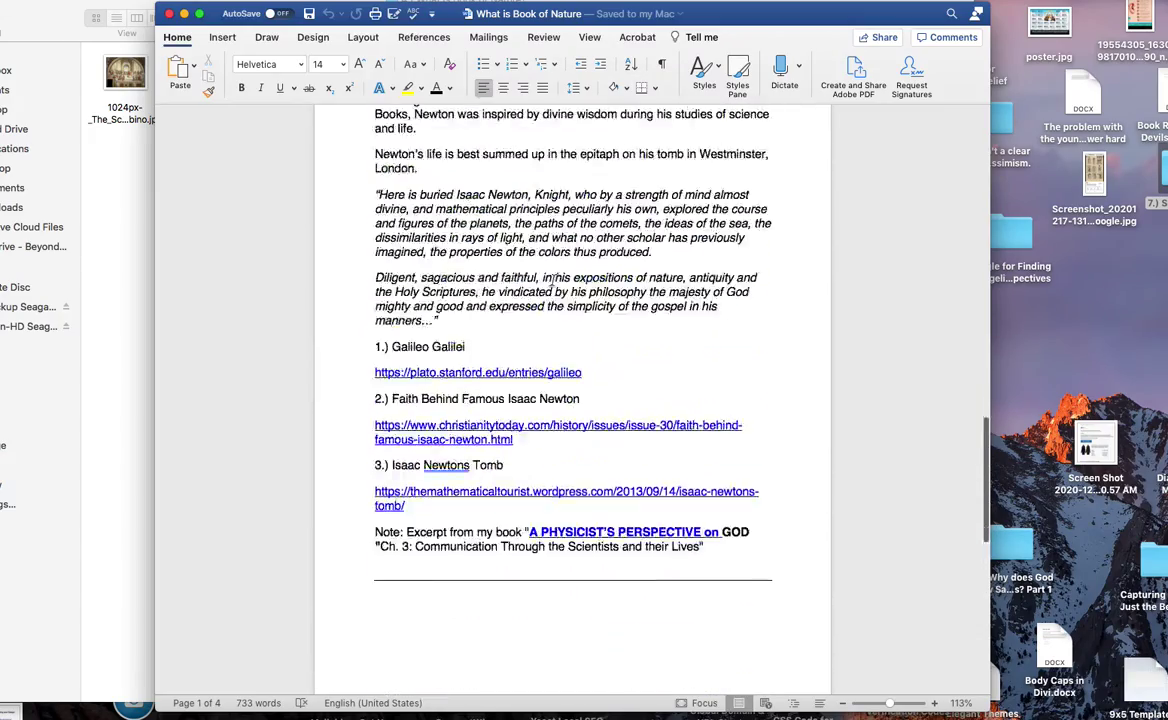
scroll(552, 283, up, 20)
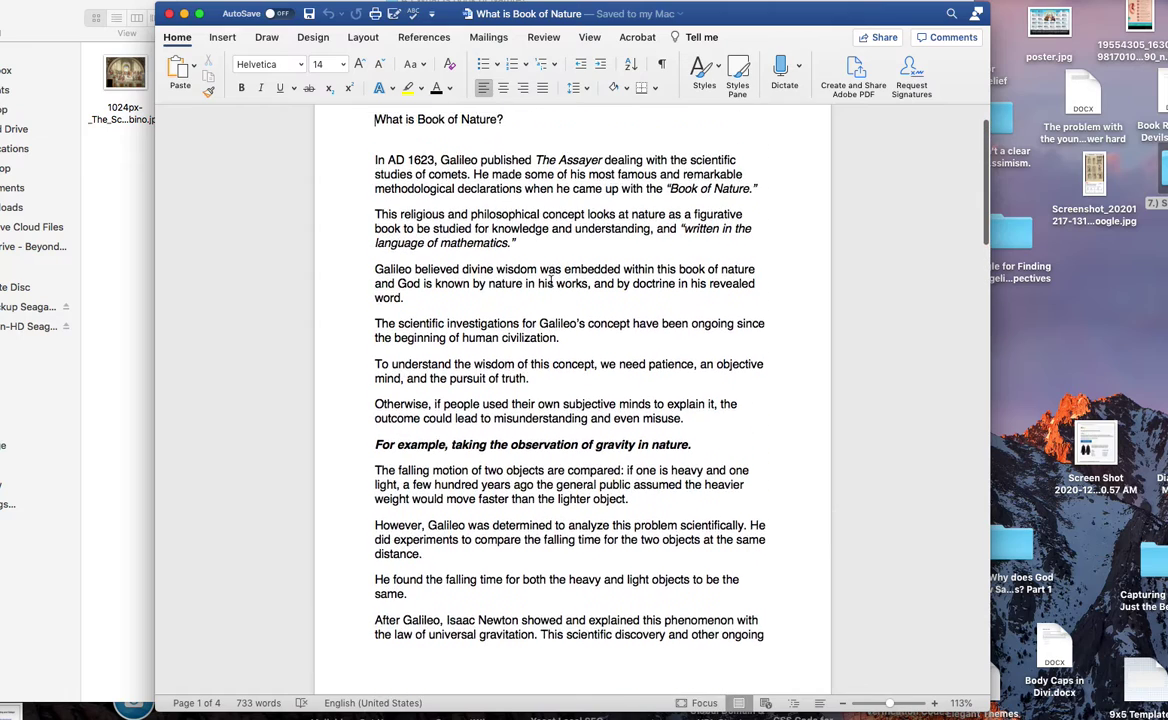
scroll(549, 283, up, 3)
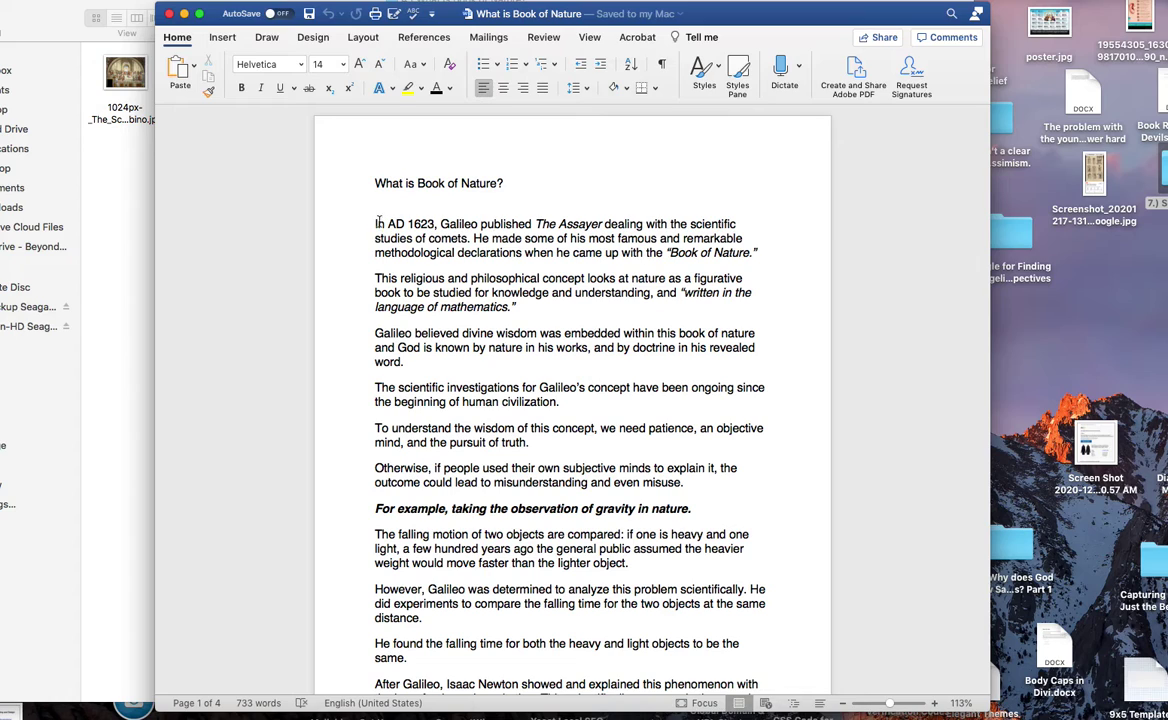
Examine the short paragraphs and their spacing on the article's first page
scroll(481, 251, down, 2)
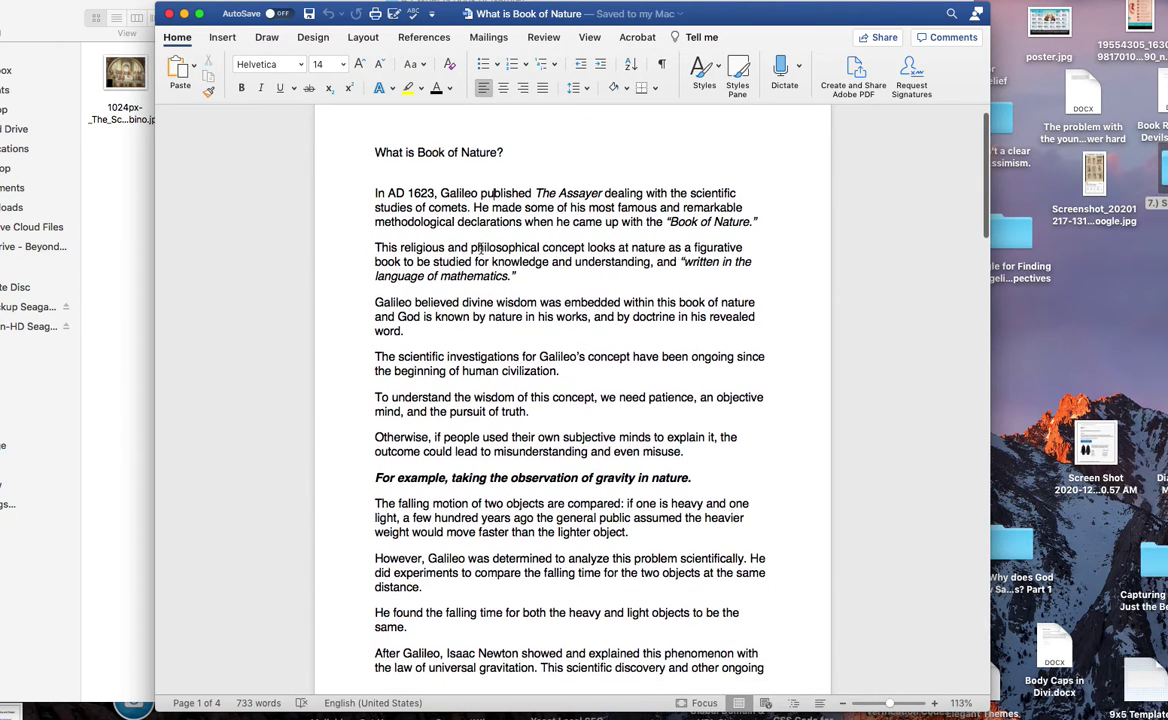
scroll(481, 251, up, 1)
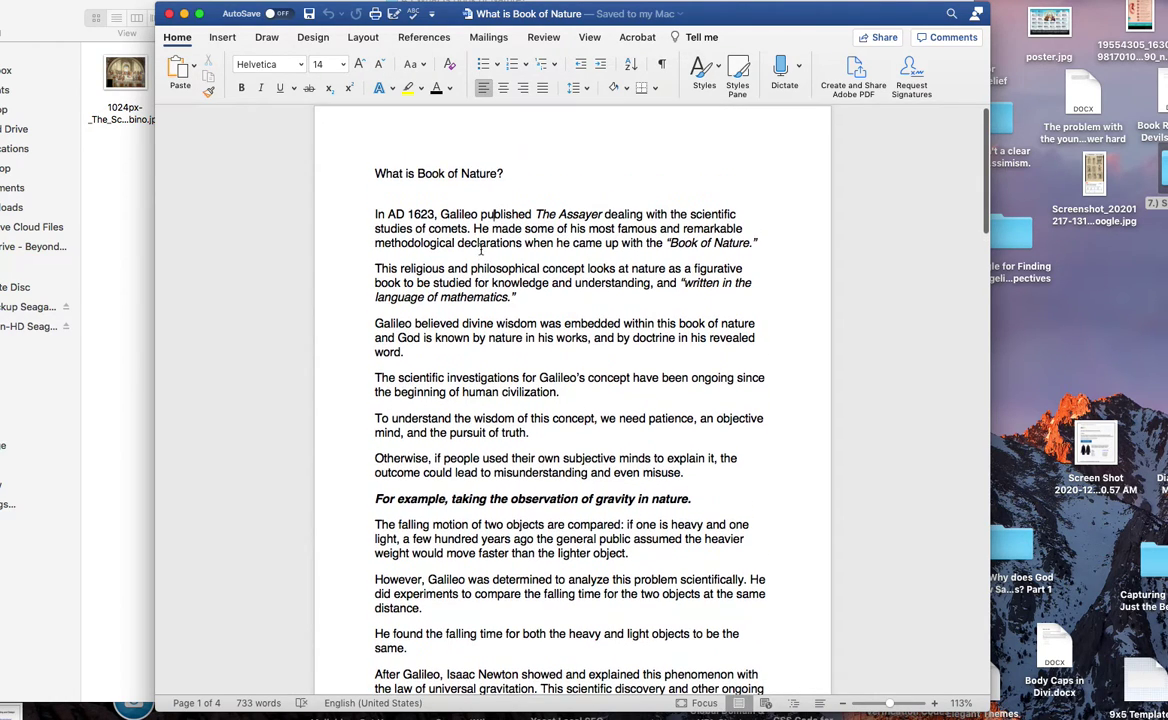
scroll(440, 230, down, 3)
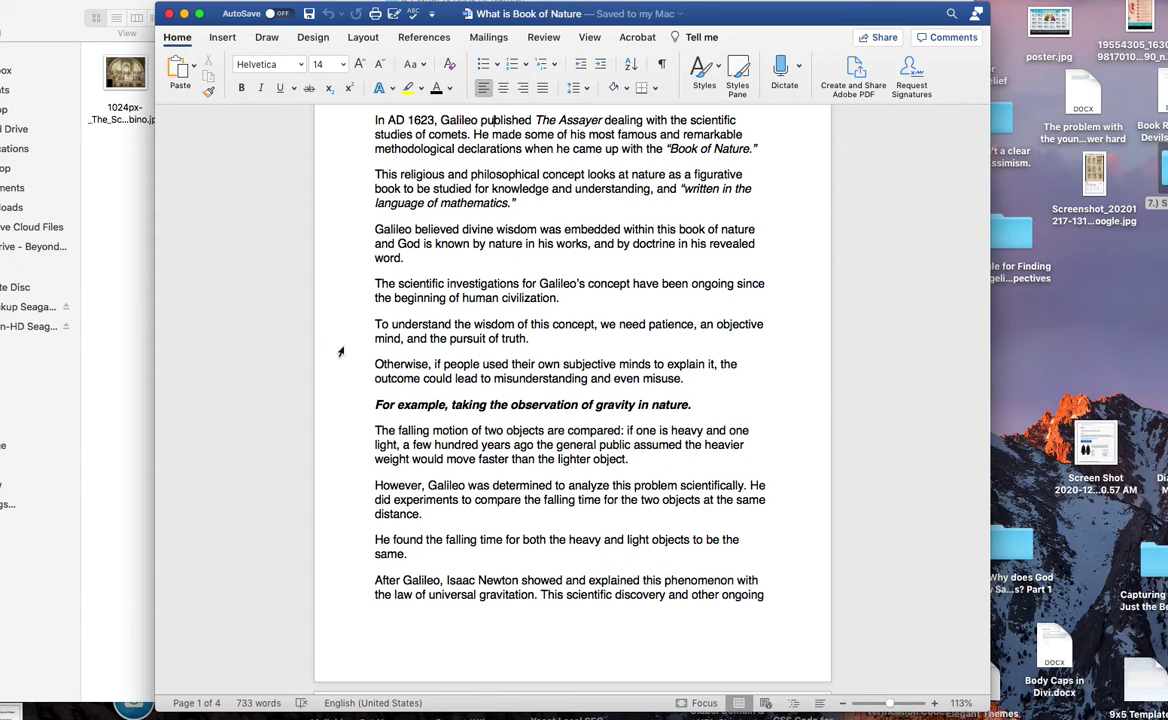
scroll(340, 351, up, 2)
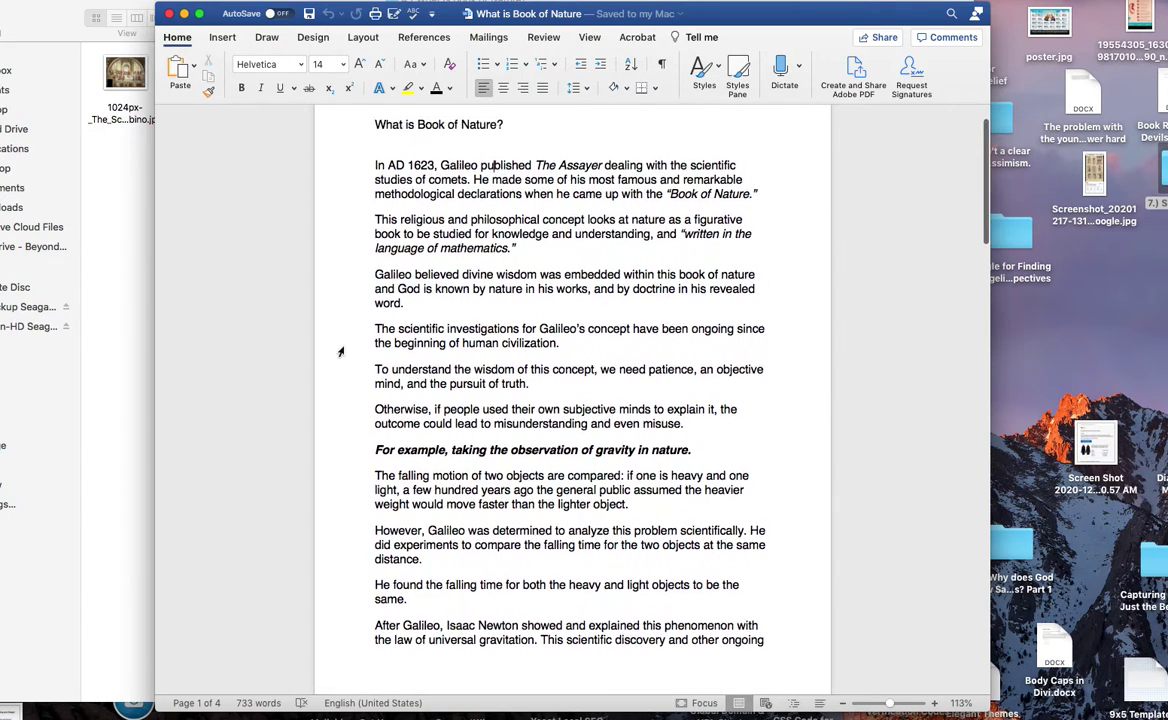
scroll(340, 351, up, 1)
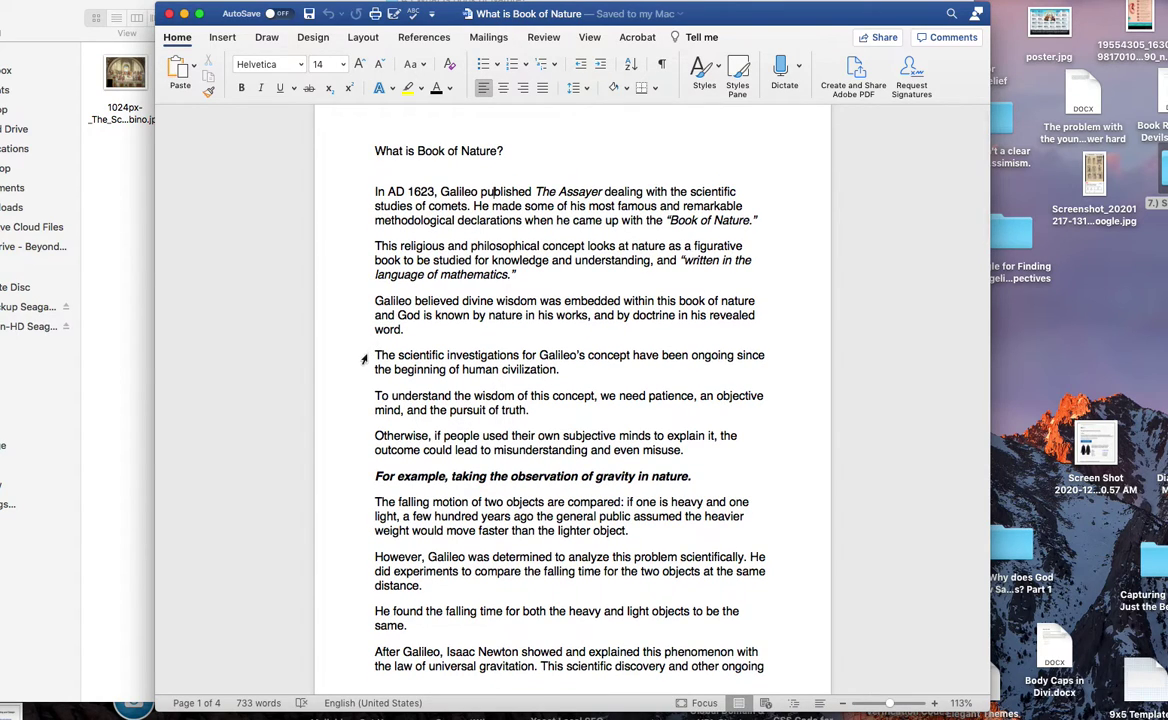
scroll(364, 365, down, 3)
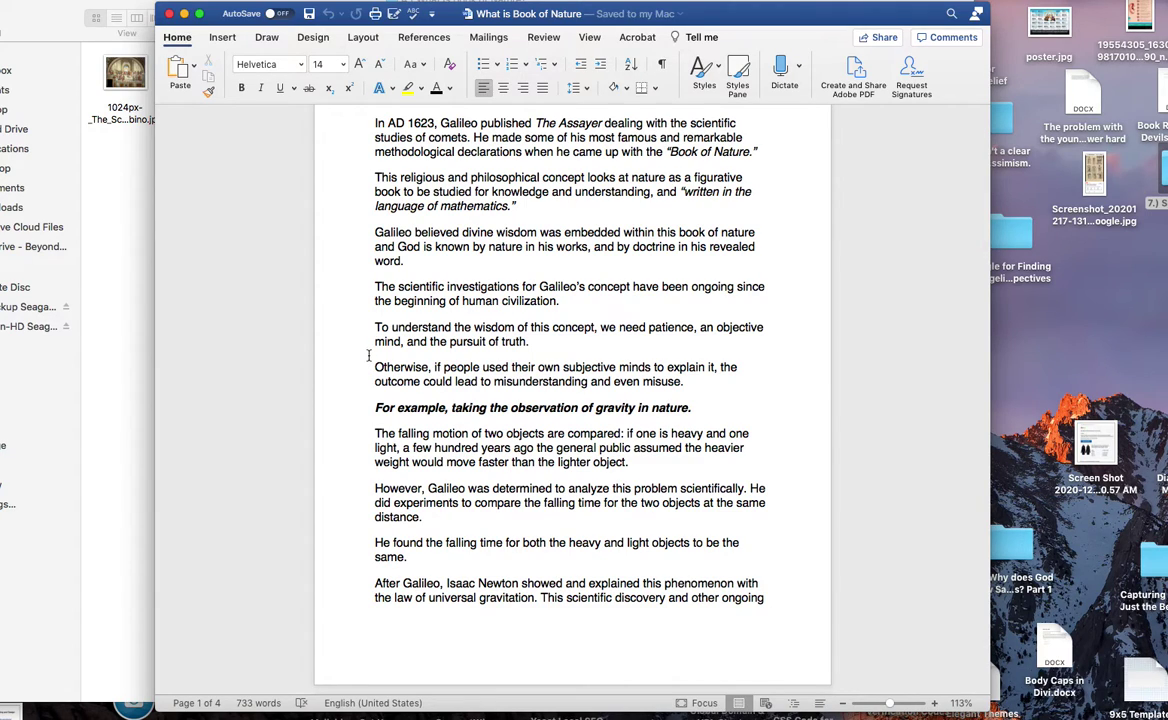
scroll(368, 356, down, 1)
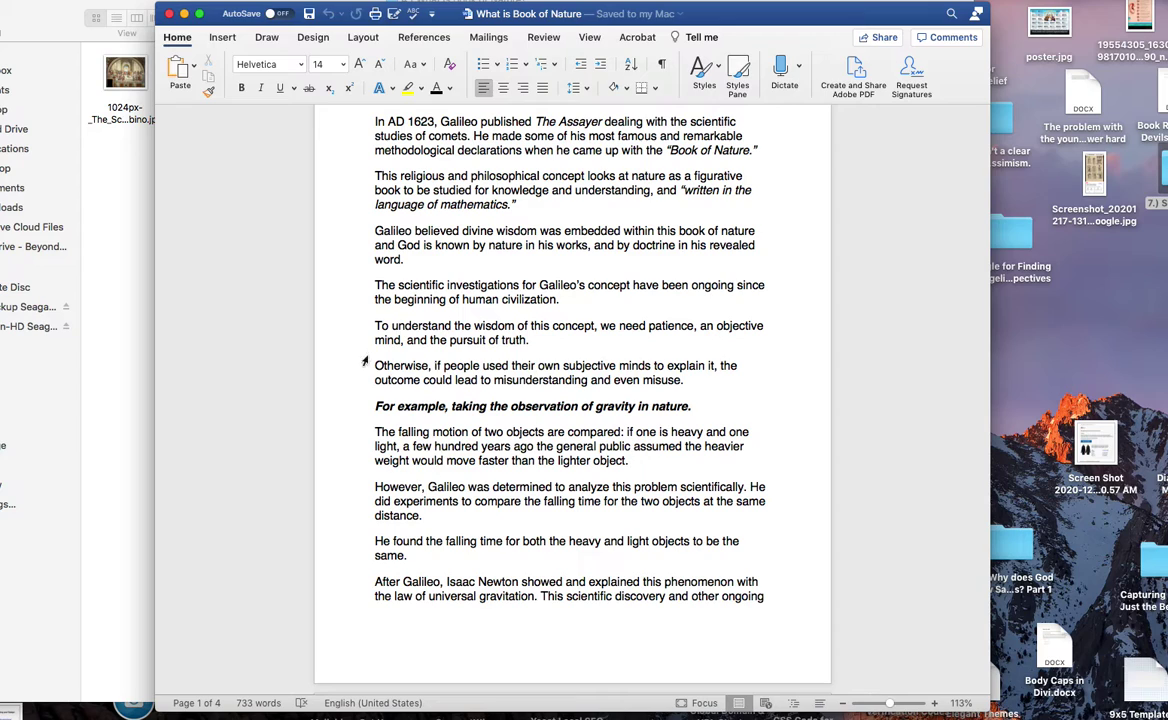
Highlight the bold italic subheading "For example, taking the observation of gravity in nature." and clear the selection
scroll(503, 343, up, 3)
scroll(503, 343, up, 5)
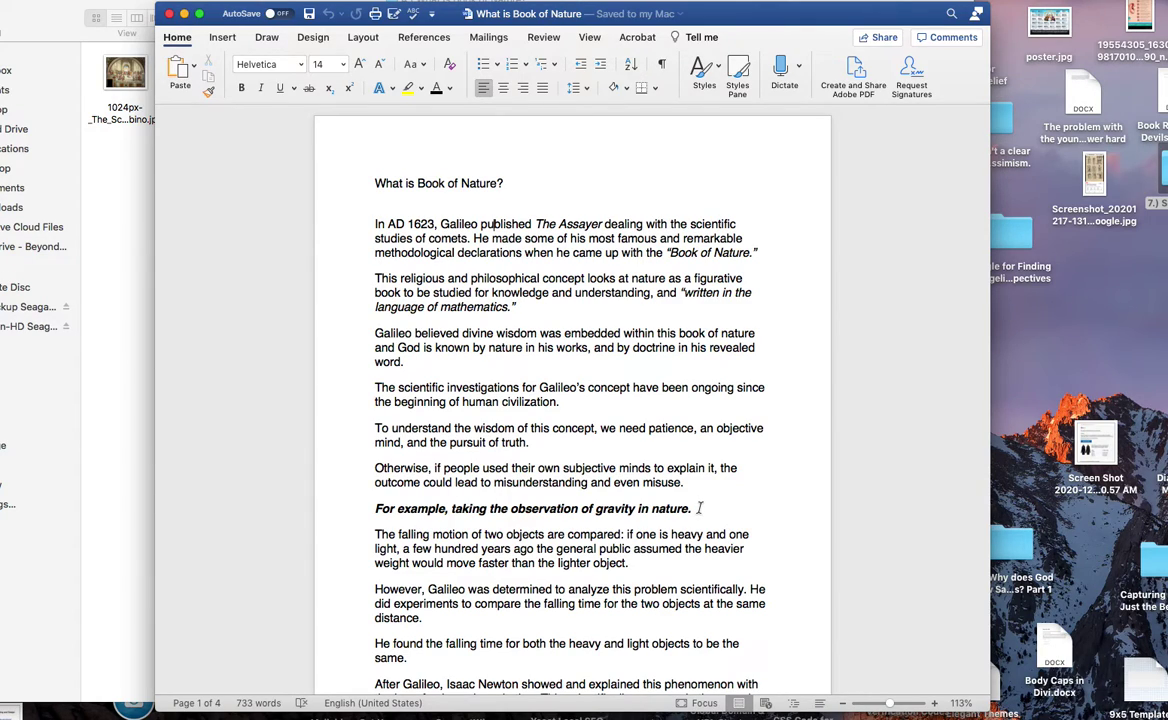
drag(698, 508, 373, 497)
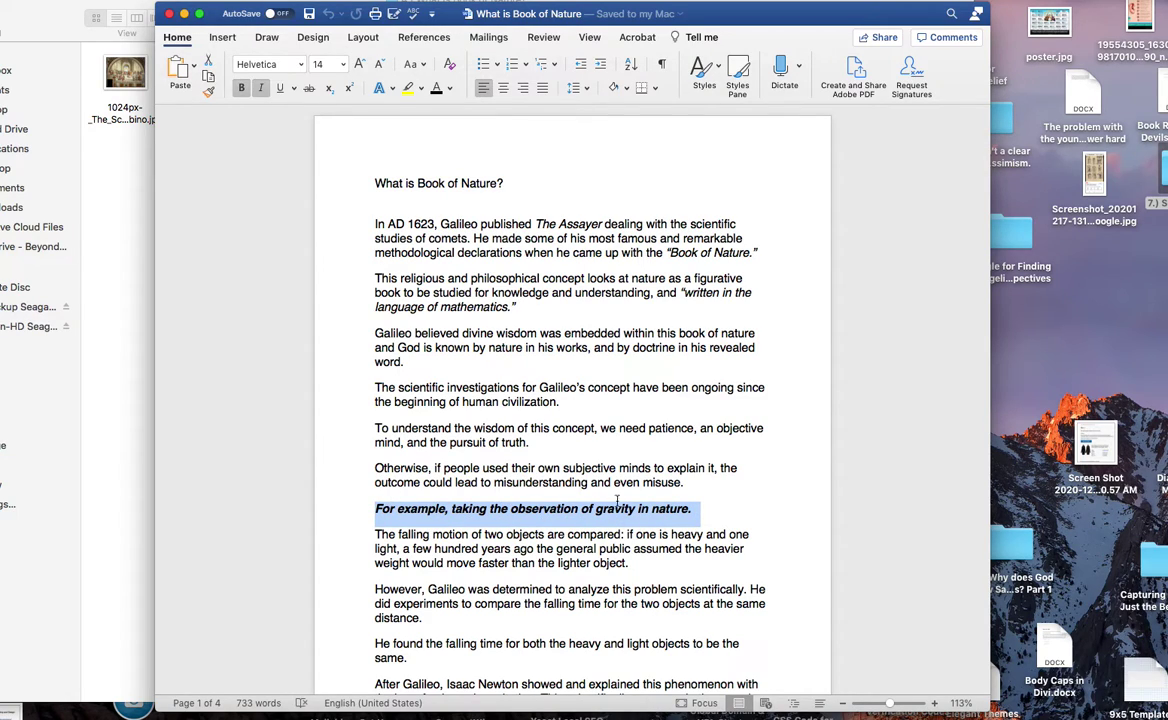
click(709, 511)
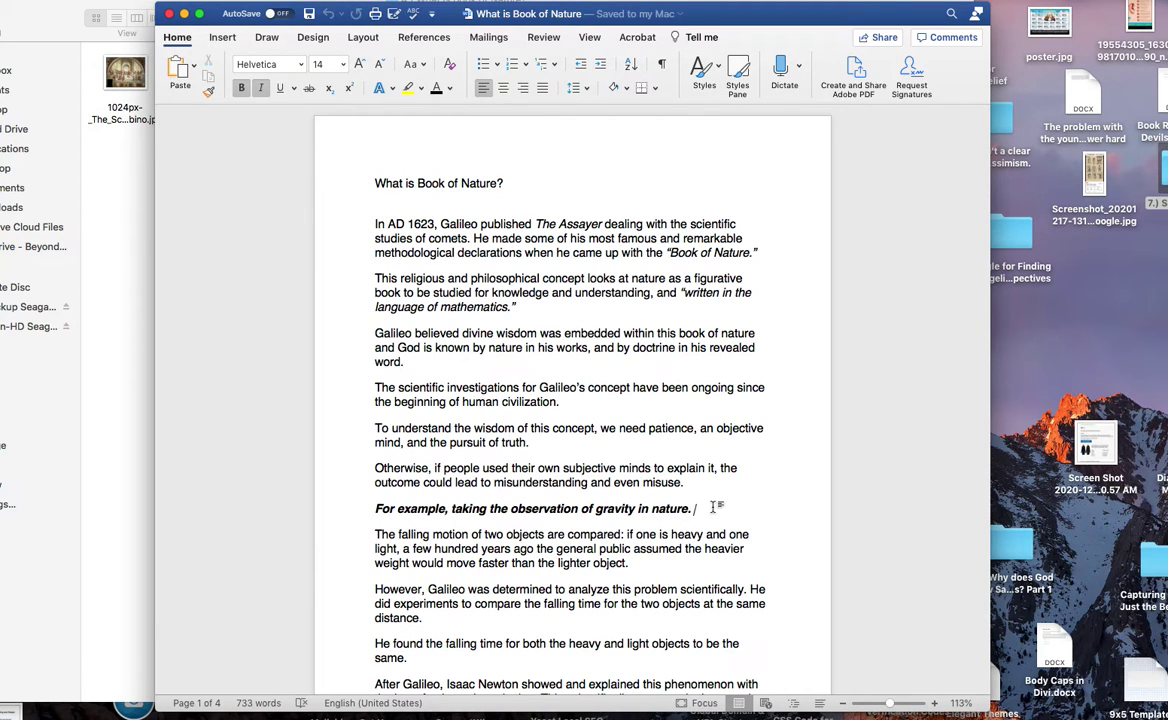
Check the article's word count statistics and close the results
scroll(712, 500, down, 5)
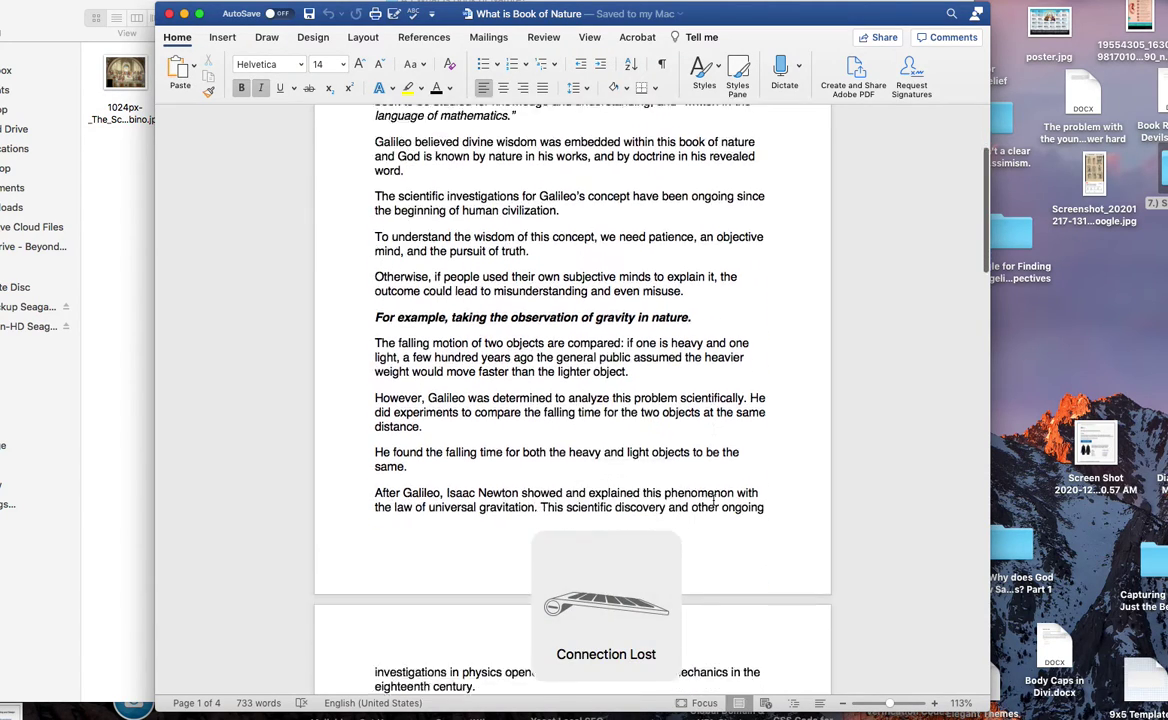
scroll(712, 494, down, 3)
scroll(690, 490, up, 7)
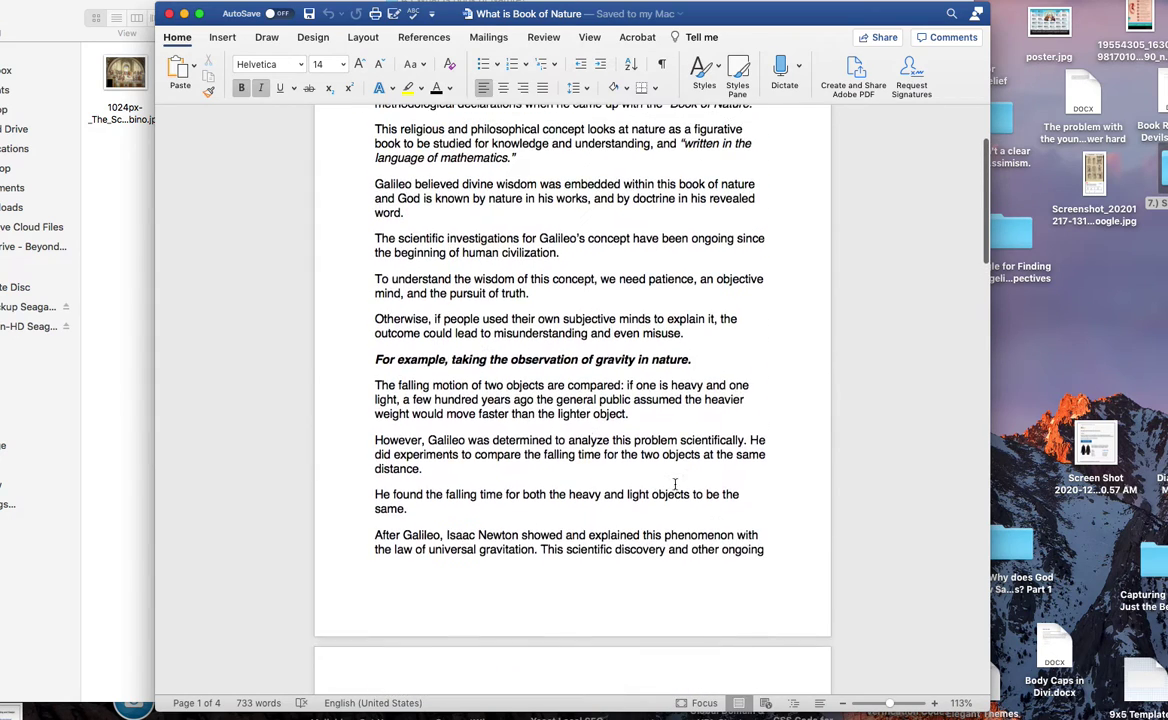
click(172, 0)
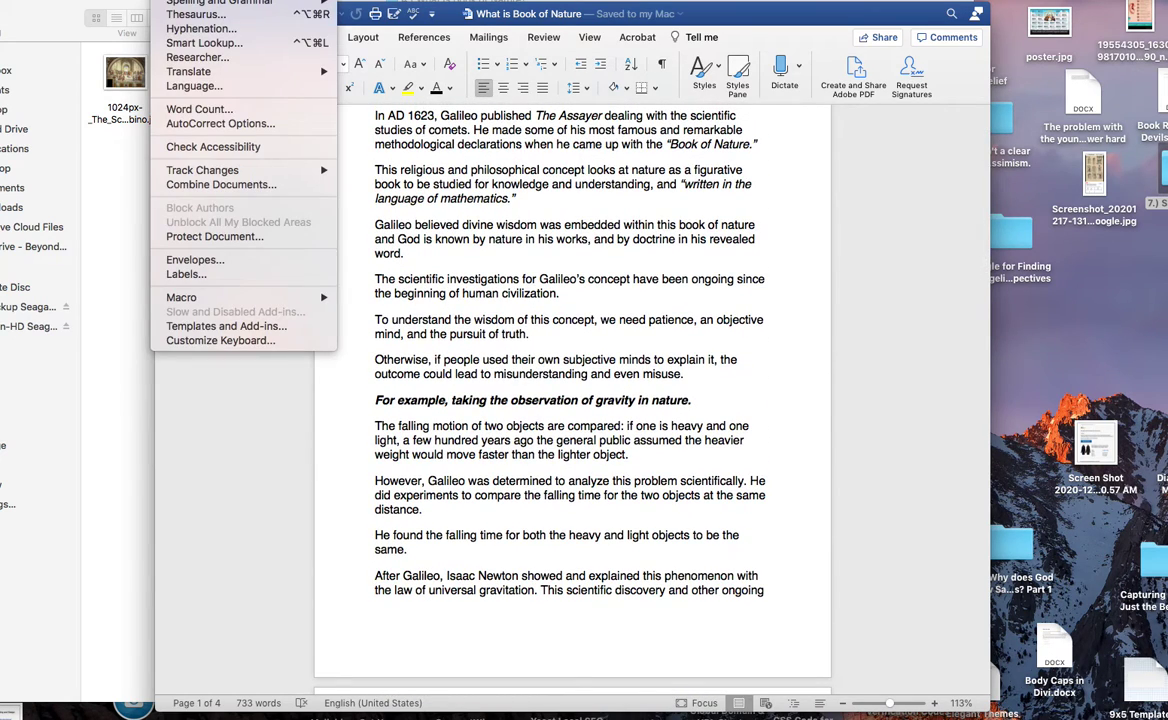
click(213, 112)
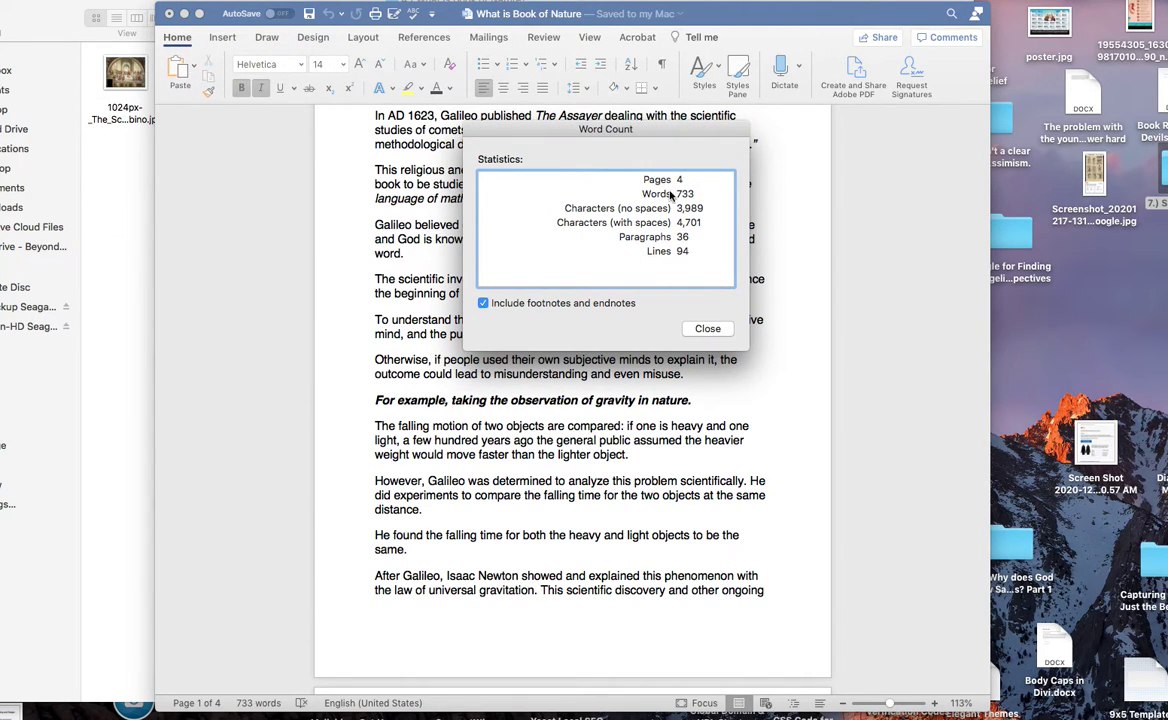
click(707, 329)
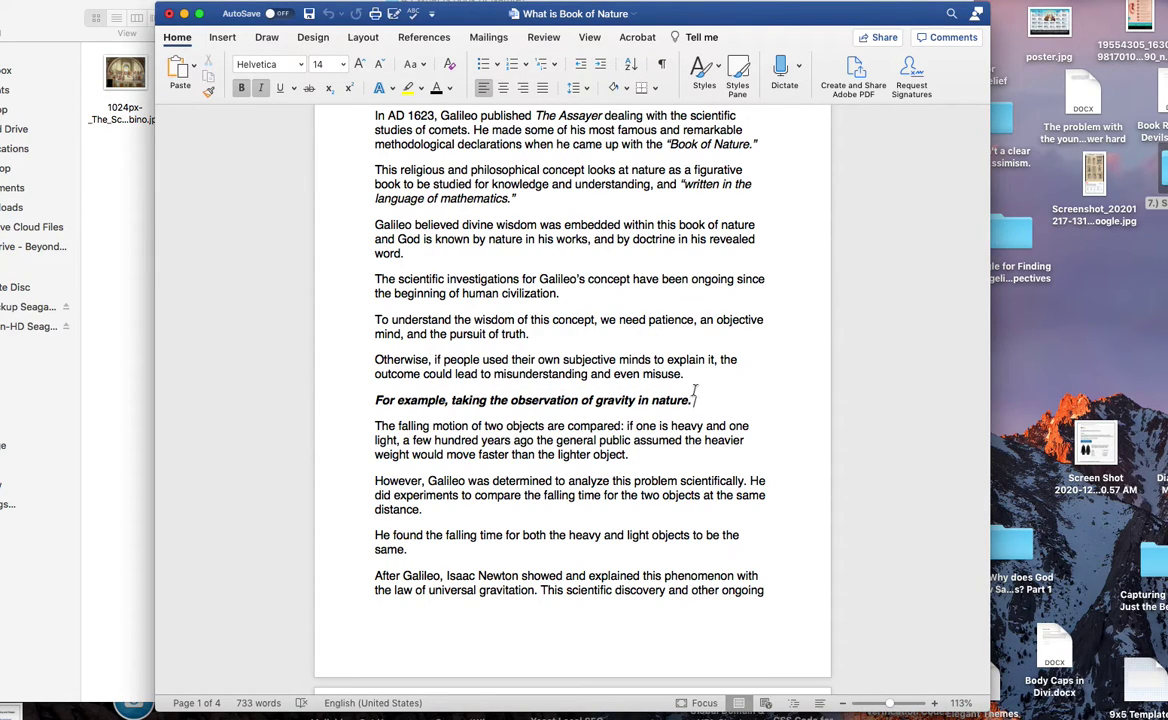
Select the article's title line "What is Book of Nature?" at the beginning of the document
scroll(475, 387, up, 3)
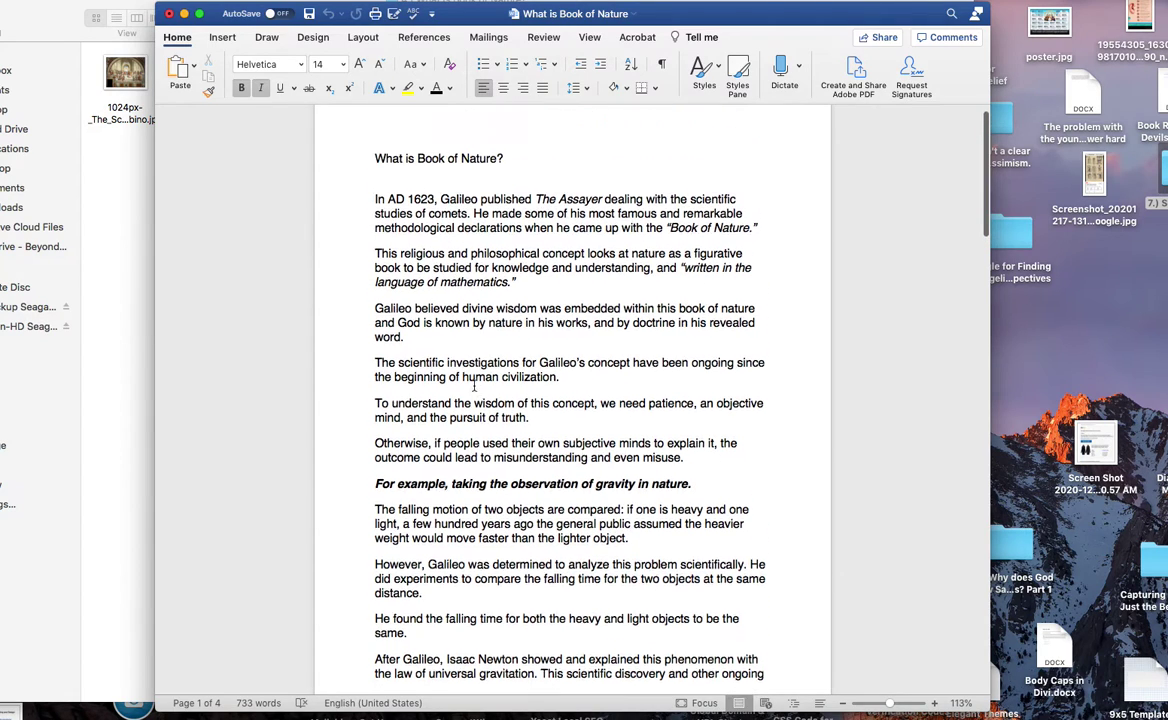
scroll(475, 387, up, 1)
drag(506, 183, 394, 181)
scroll(395, 184, down, 1)
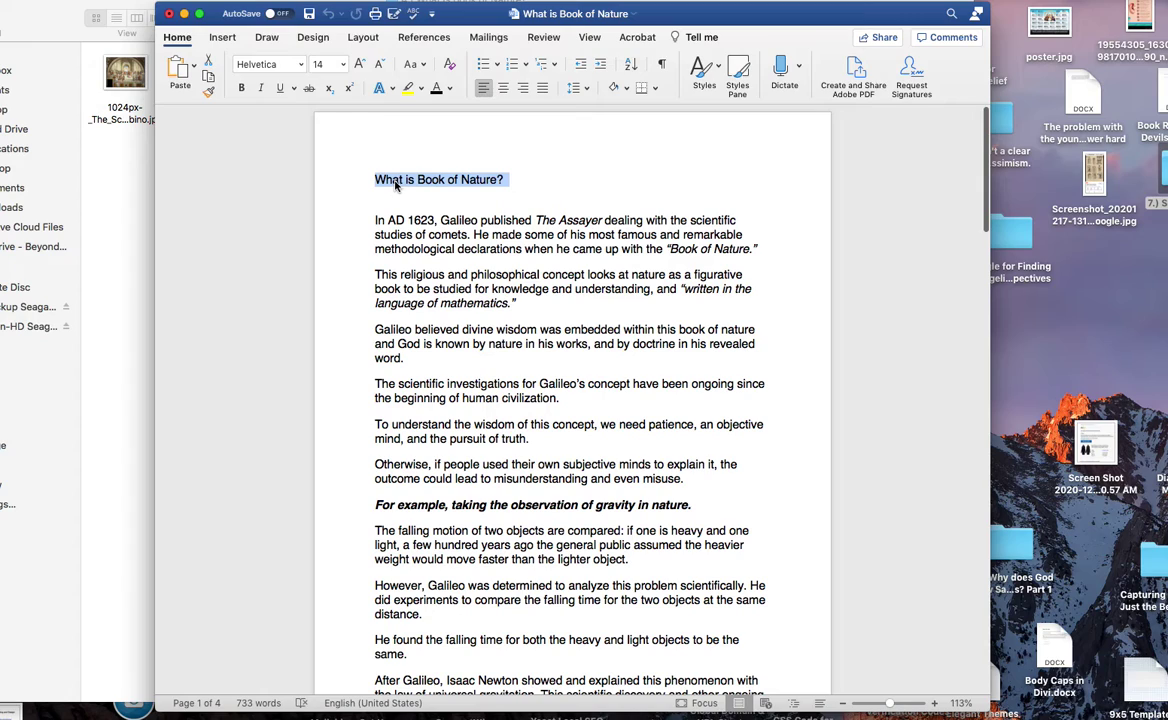
scroll(395, 184, up, 1)
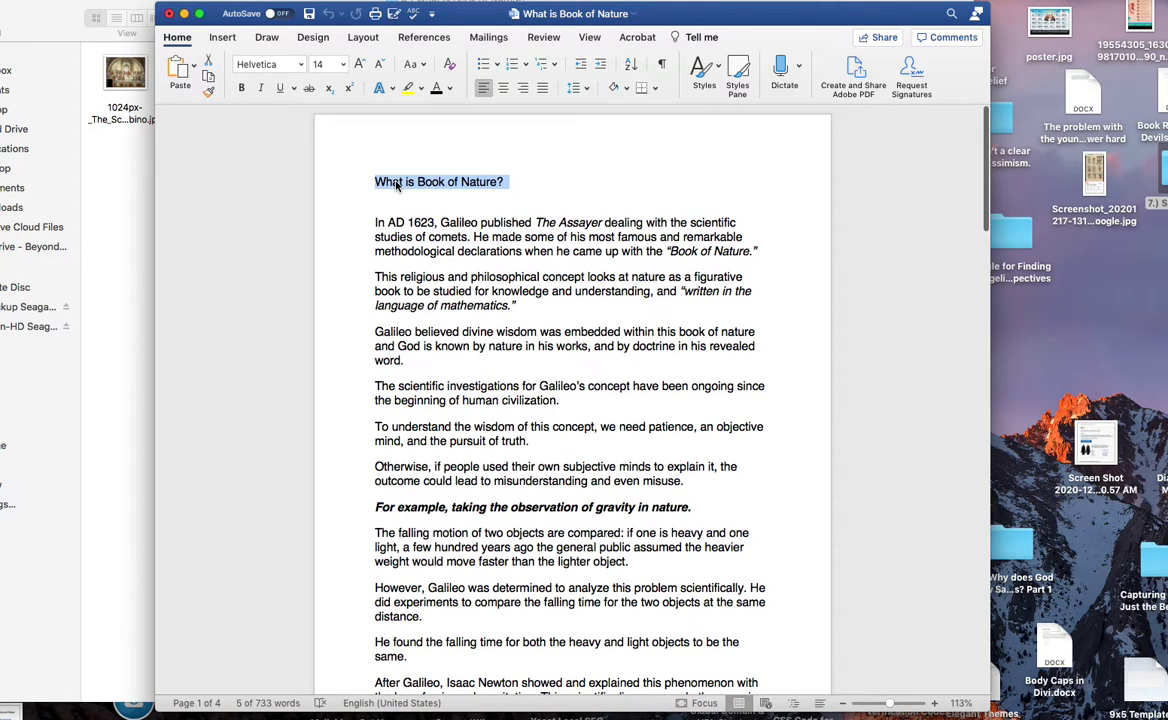
scroll(397, 187, up, 1)
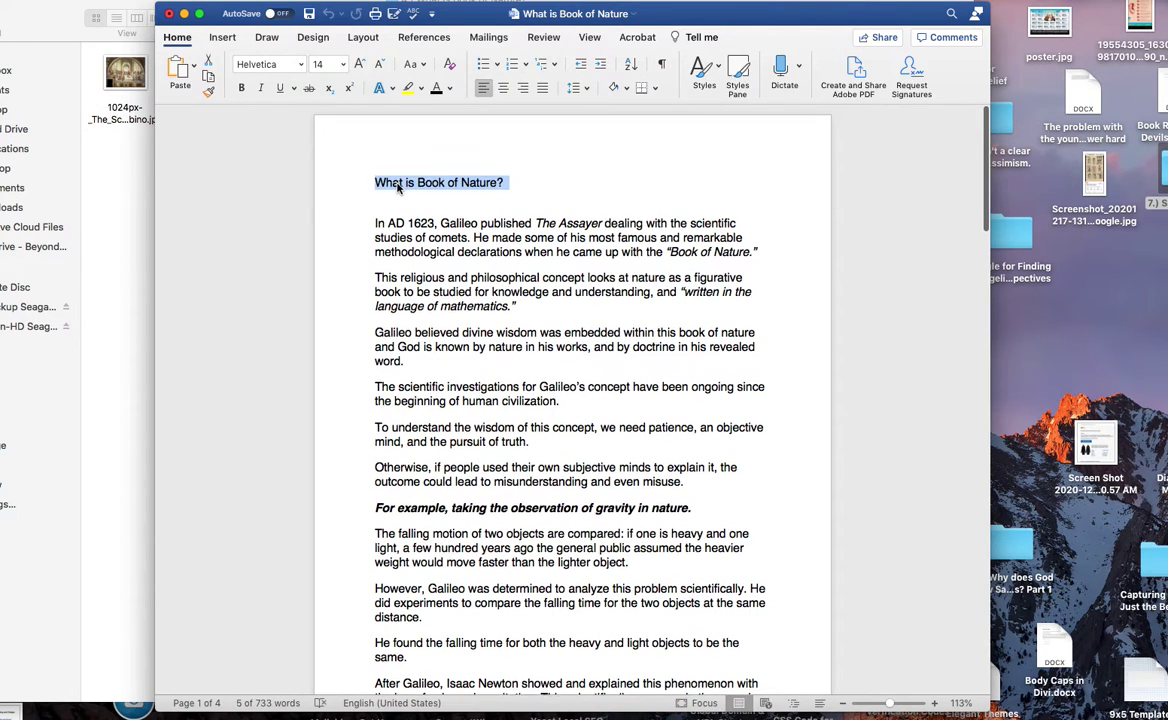
scroll(543, 256, down, 5)
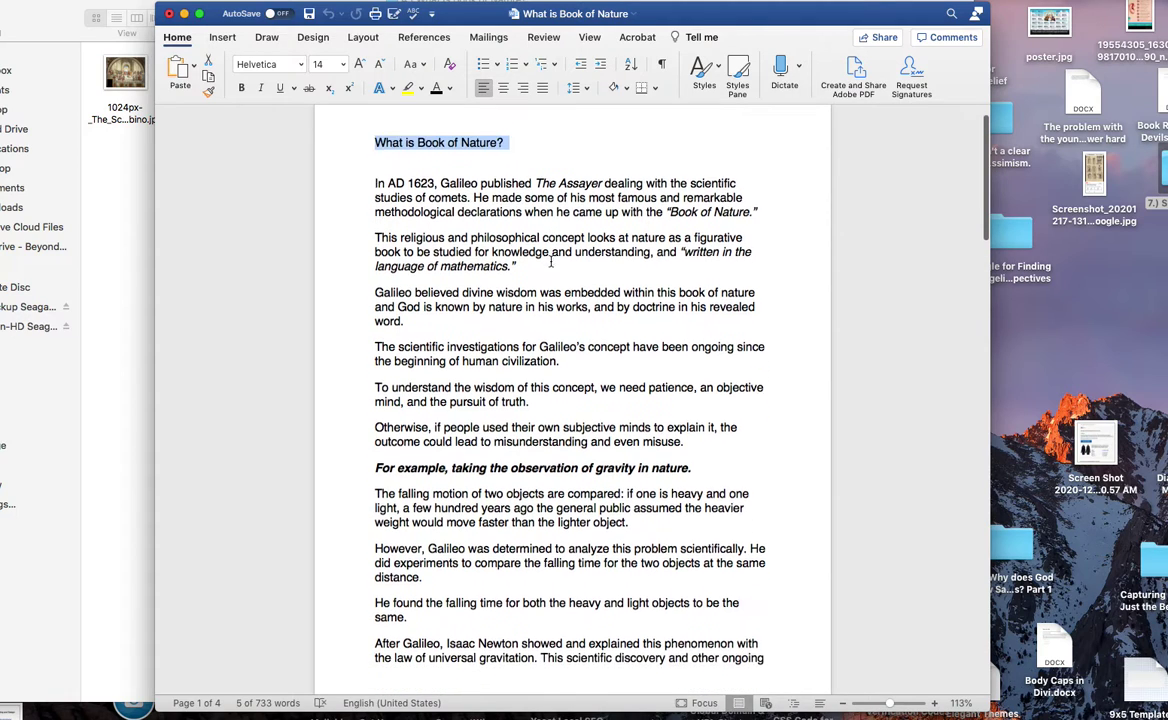
Examine how the title "What is Book of Nature?" relates to the bold italic subheading and paragraphs on the article's first page
scroll(569, 270, down, 1)
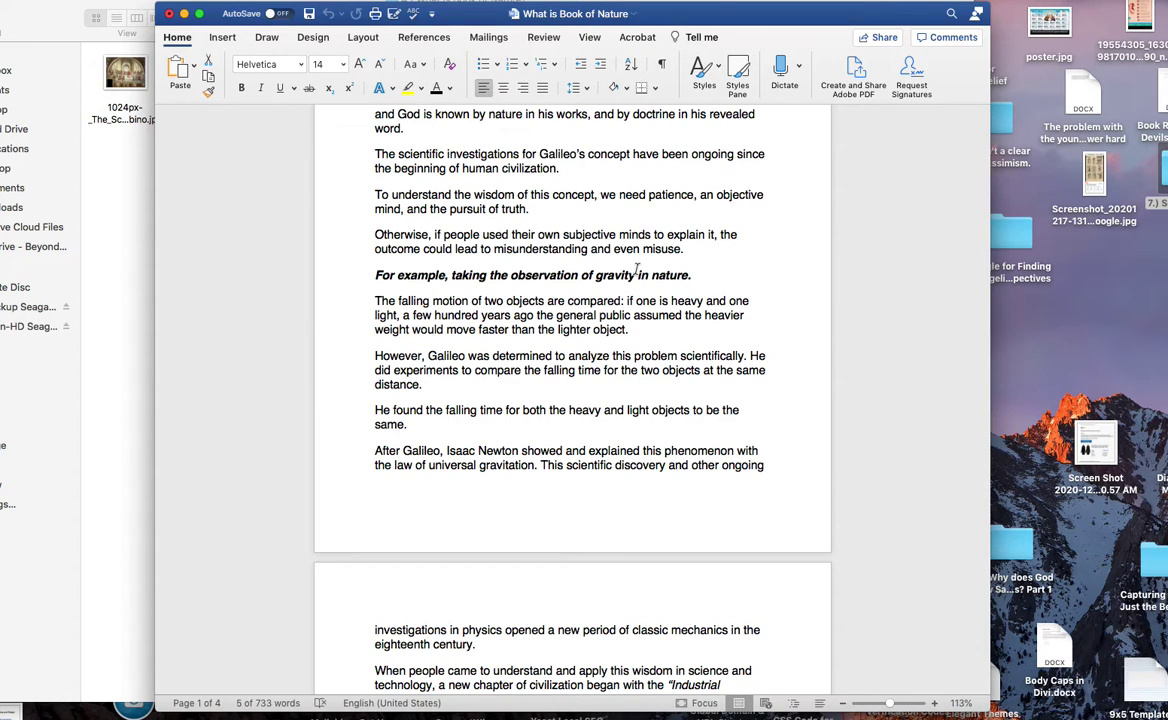
scroll(637, 270, down, 1)
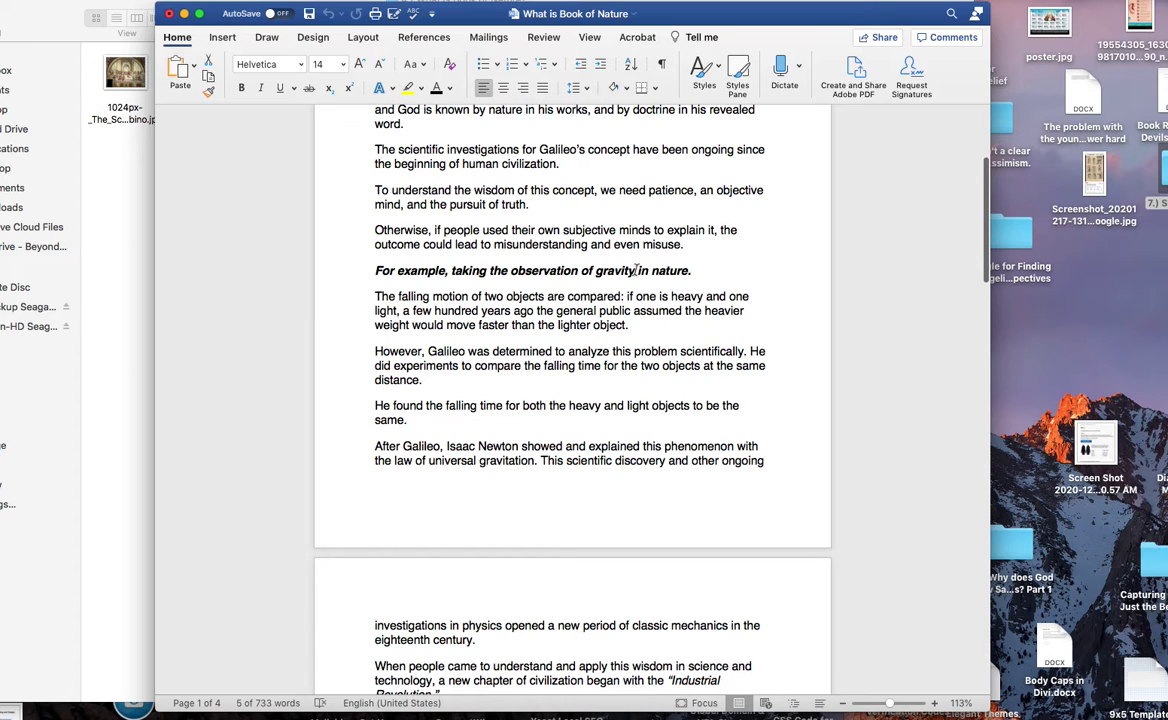
scroll(637, 270, up, 5)
drag(375, 183, 514, 192)
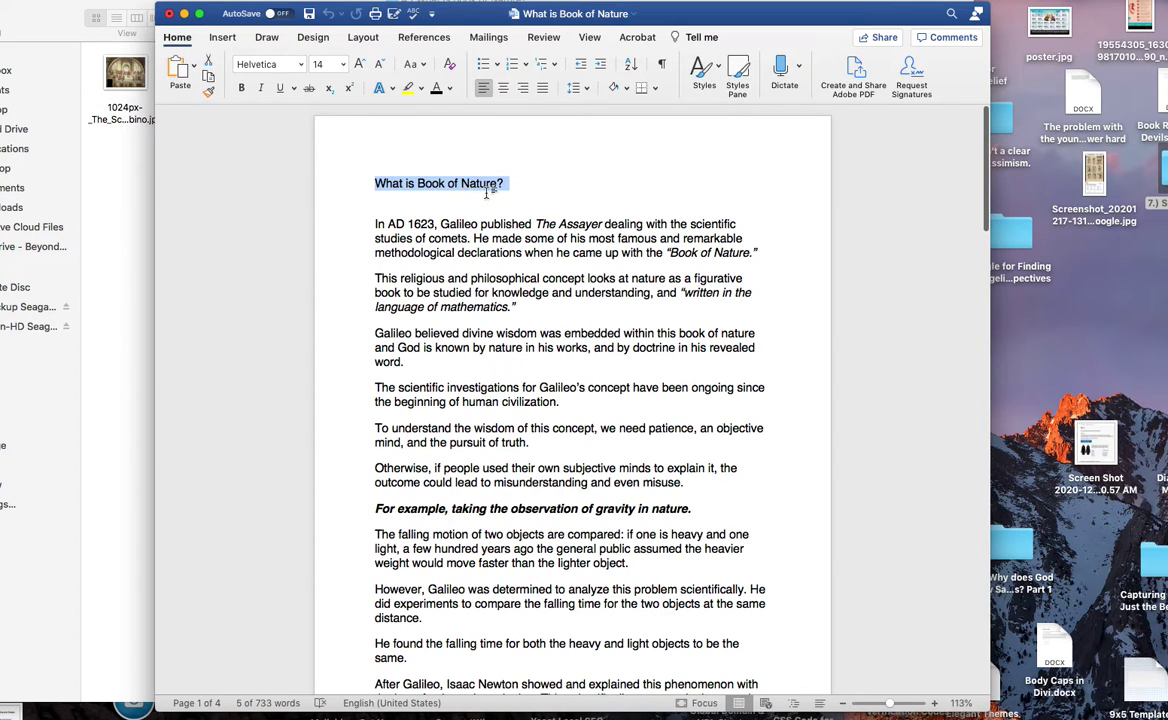
scroll(645, 452, down, 3)
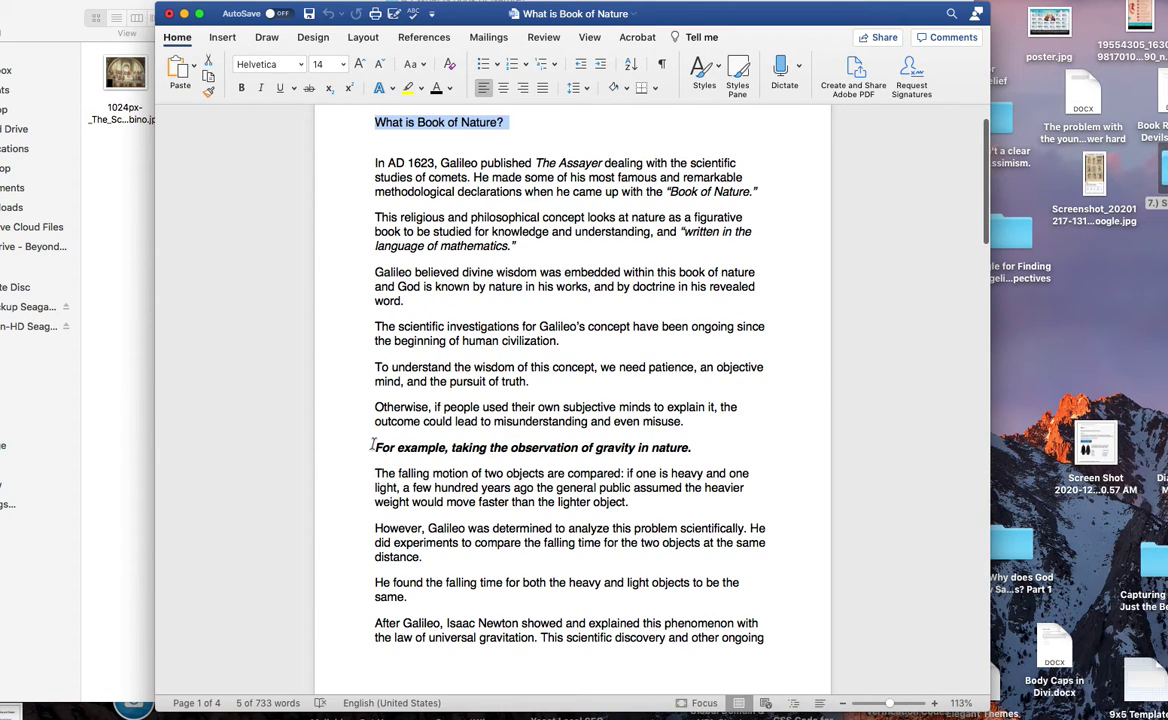
scroll(374, 446, up, 1)
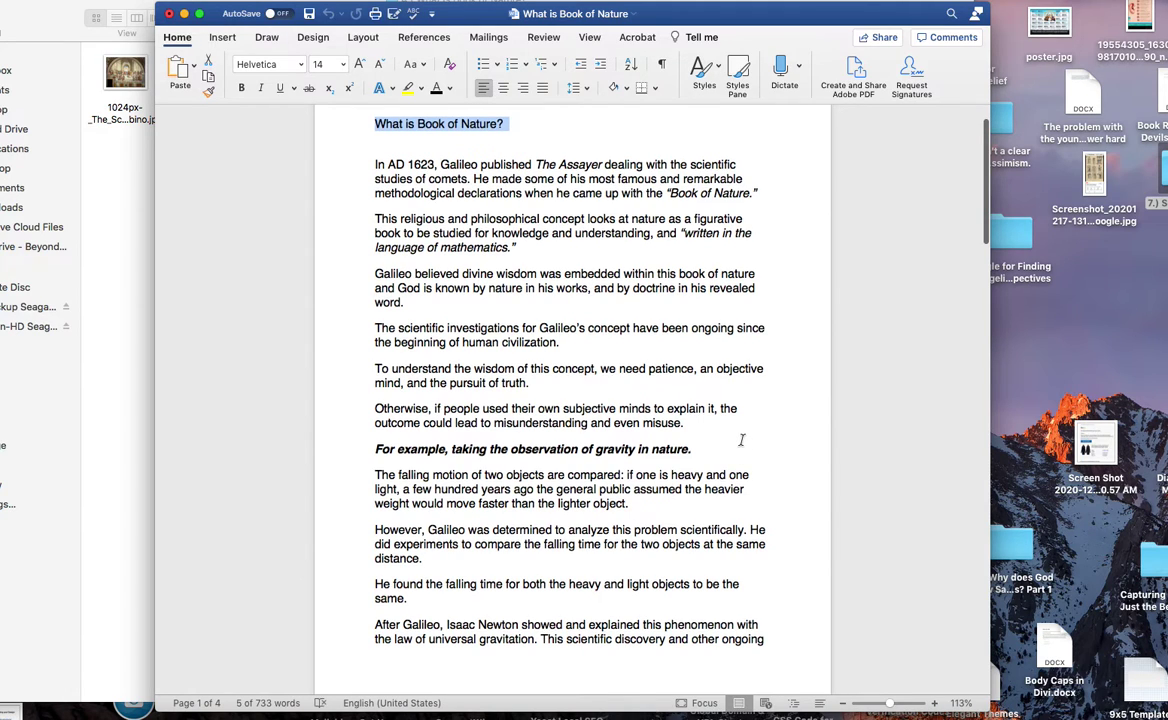
scroll(742, 440, down, 2)
scroll(681, 407, up, 4)
scroll(681, 407, down, 1)
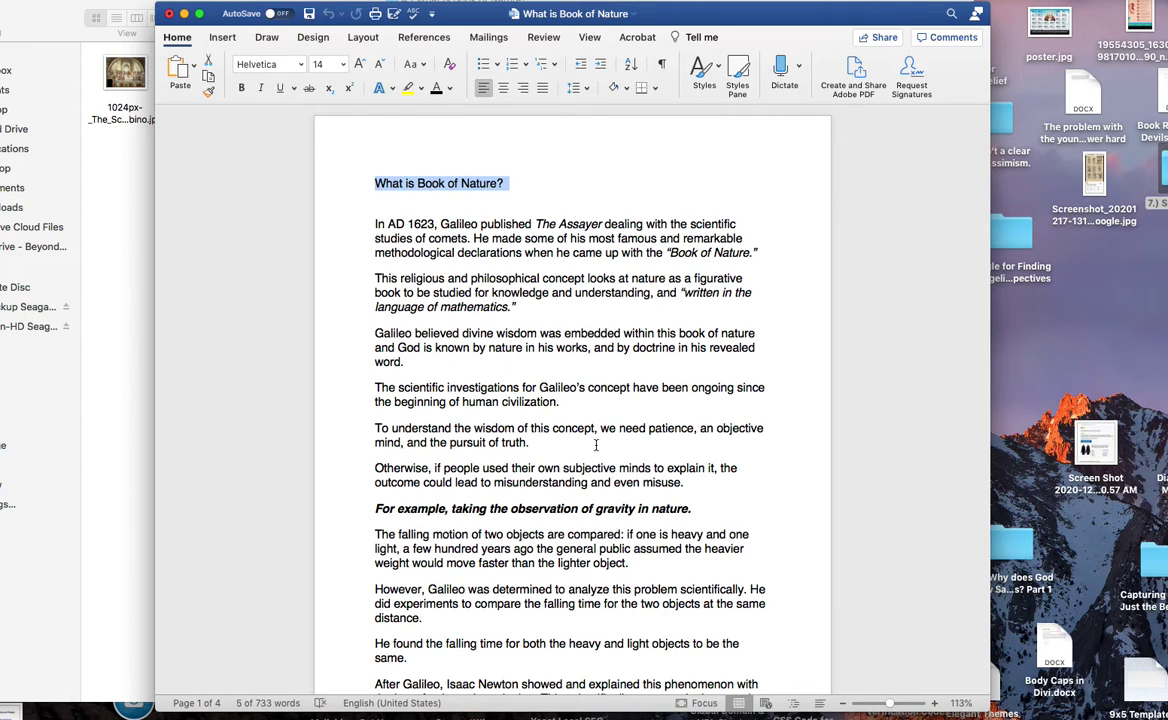
scroll(596, 445, down, 4)
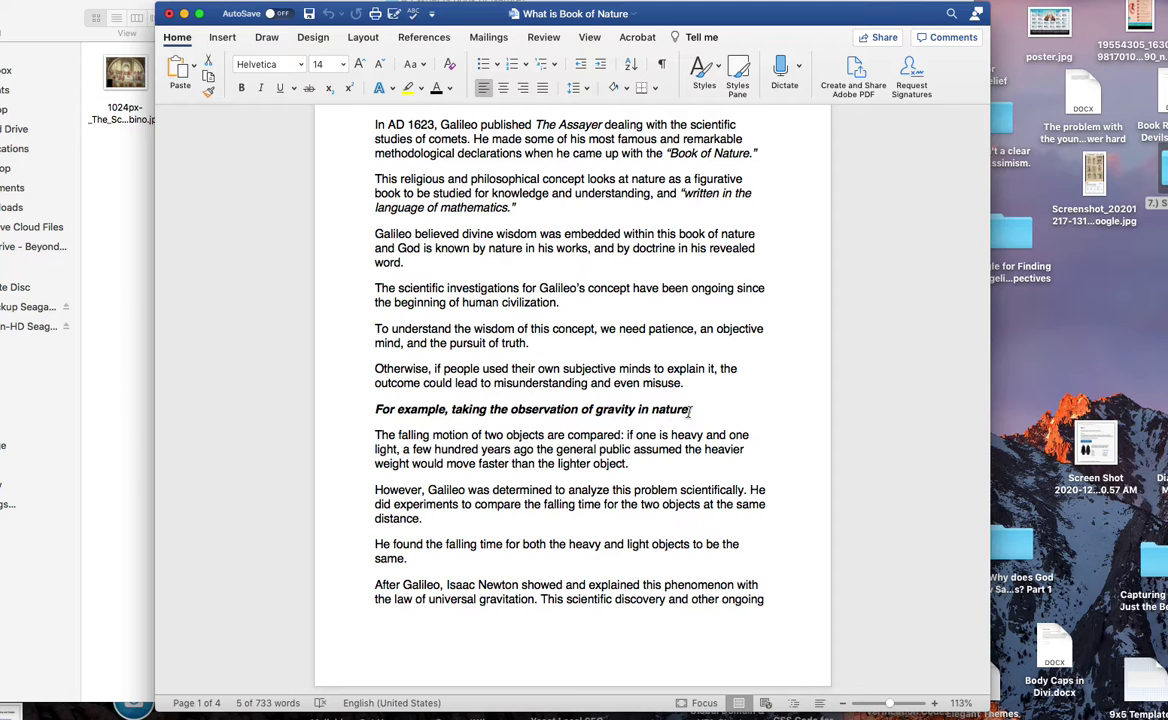
Highlight the page 2 subheading "This new chapter of the book of nature…" with the paragraph that continues it, and clear the selection
scroll(690, 430, down, 5)
scroll(695, 443, down, 15)
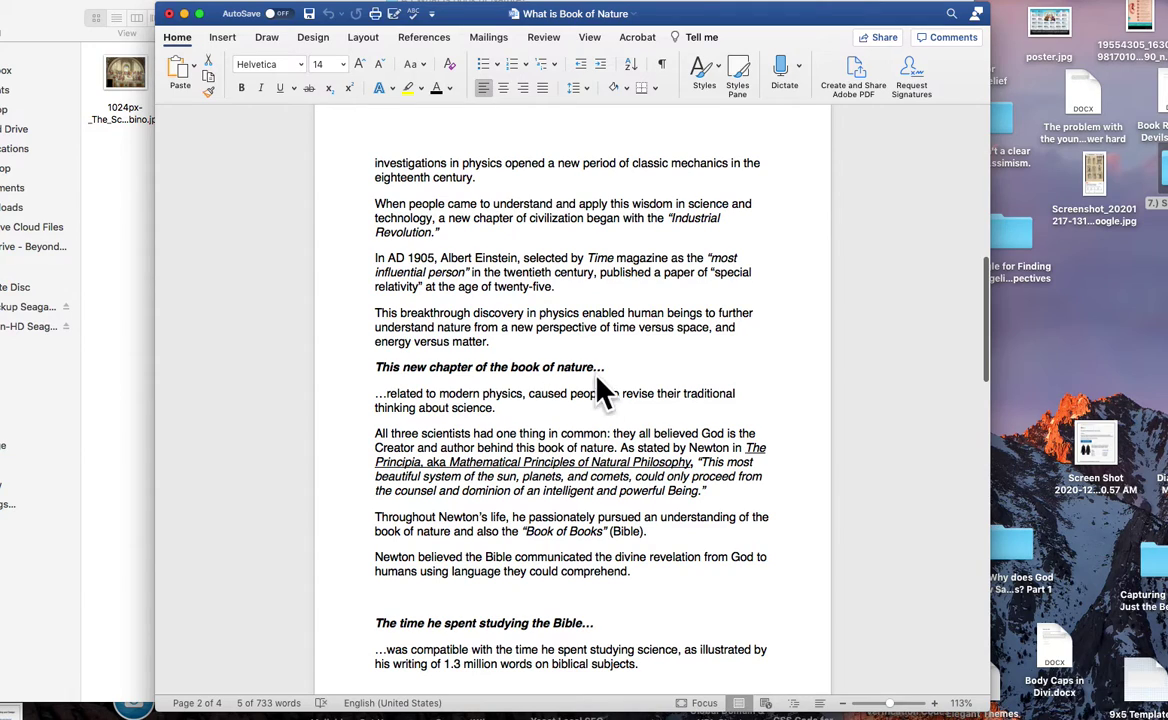
drag(609, 367, 282, 370)
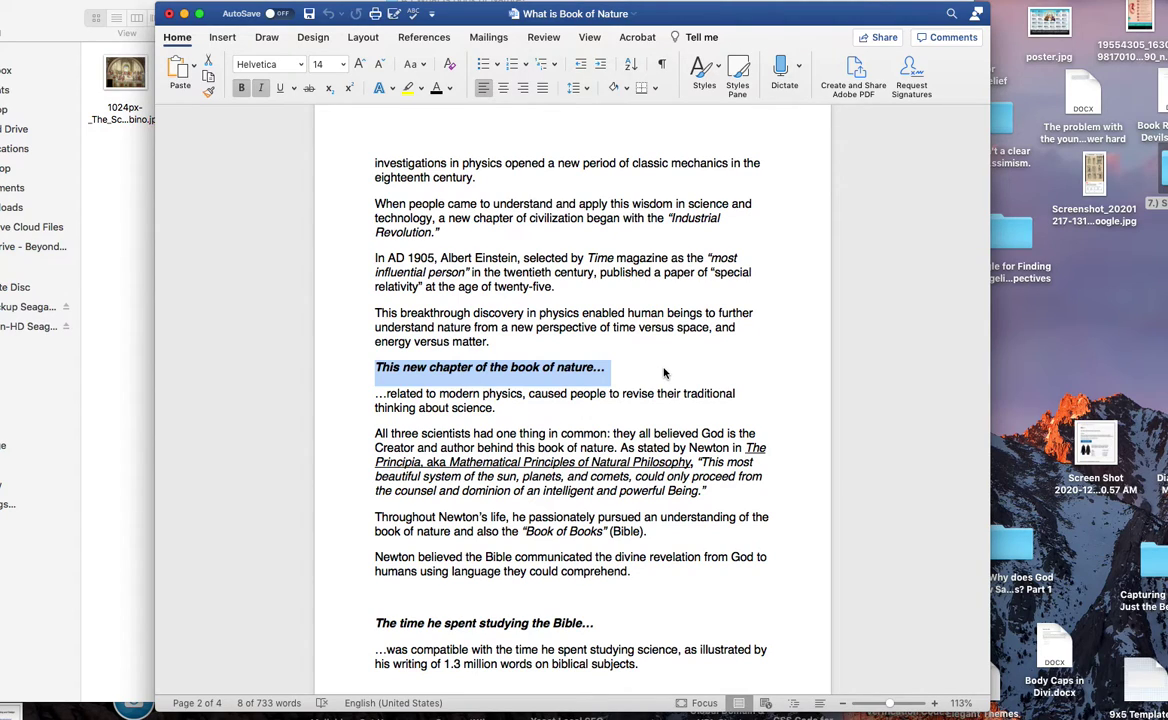
click(604, 368)
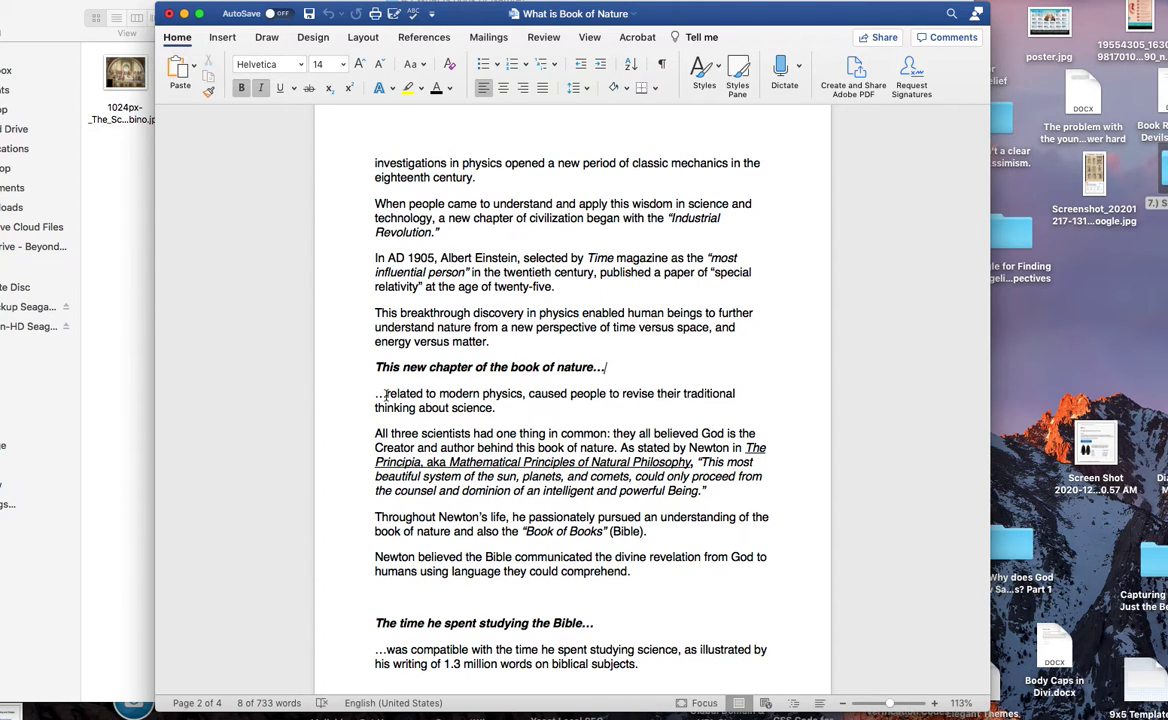
drag(508, 405, 389, 372)
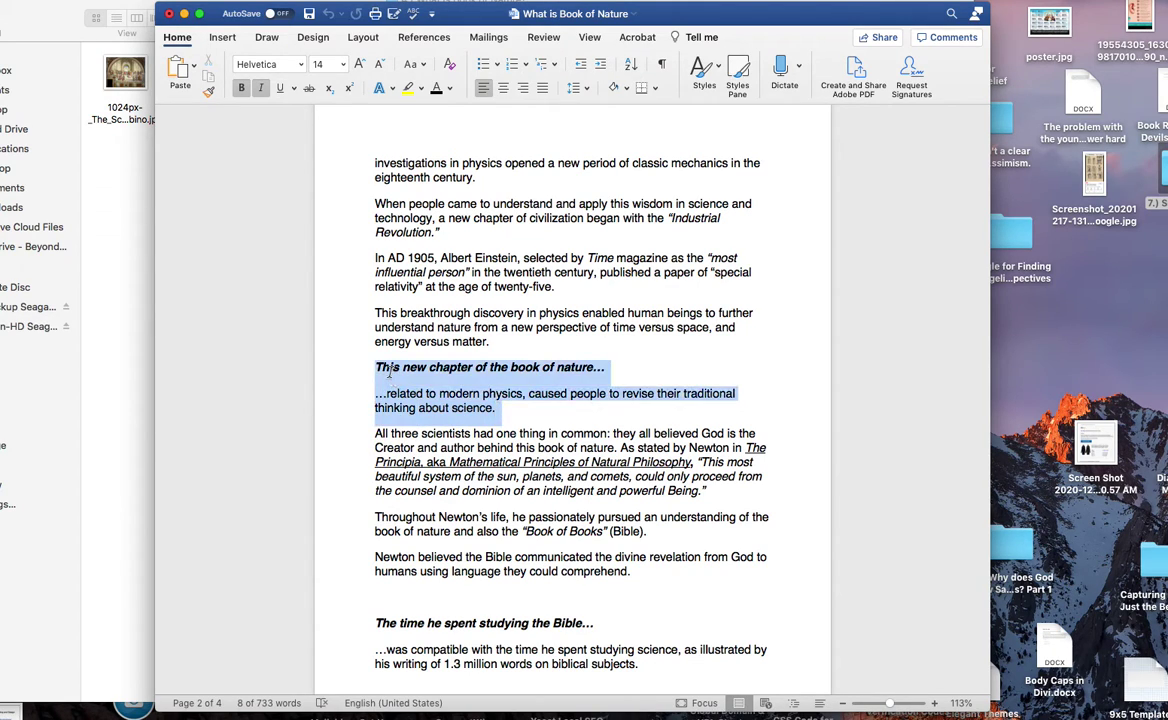
click(523, 410)
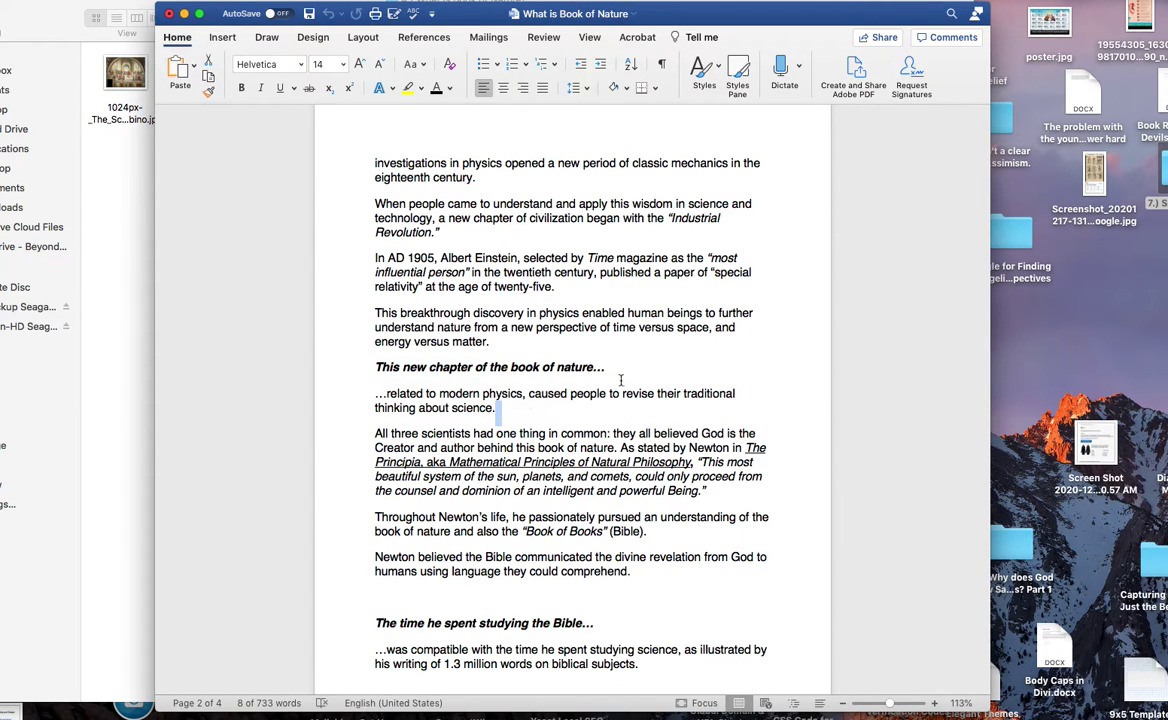
click(622, 369)
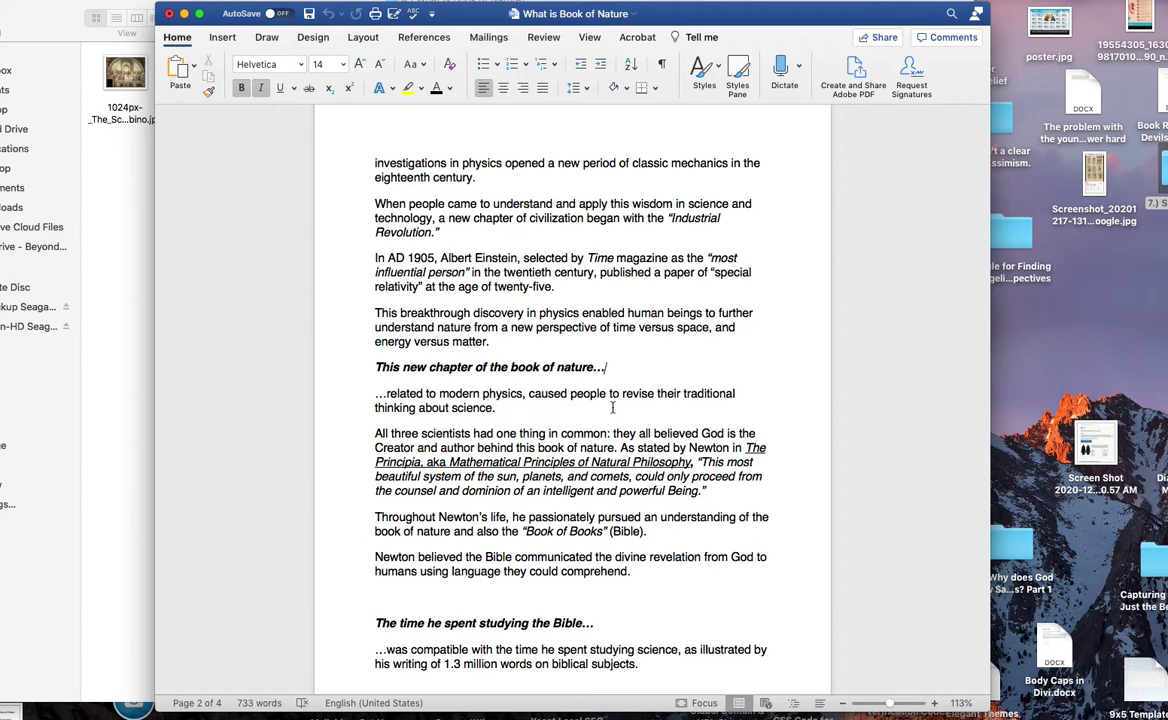
Examine how the subheading "The time he spent studying the Bible…" leads into its paragraph and the text around it
scroll(612, 408, down, 1)
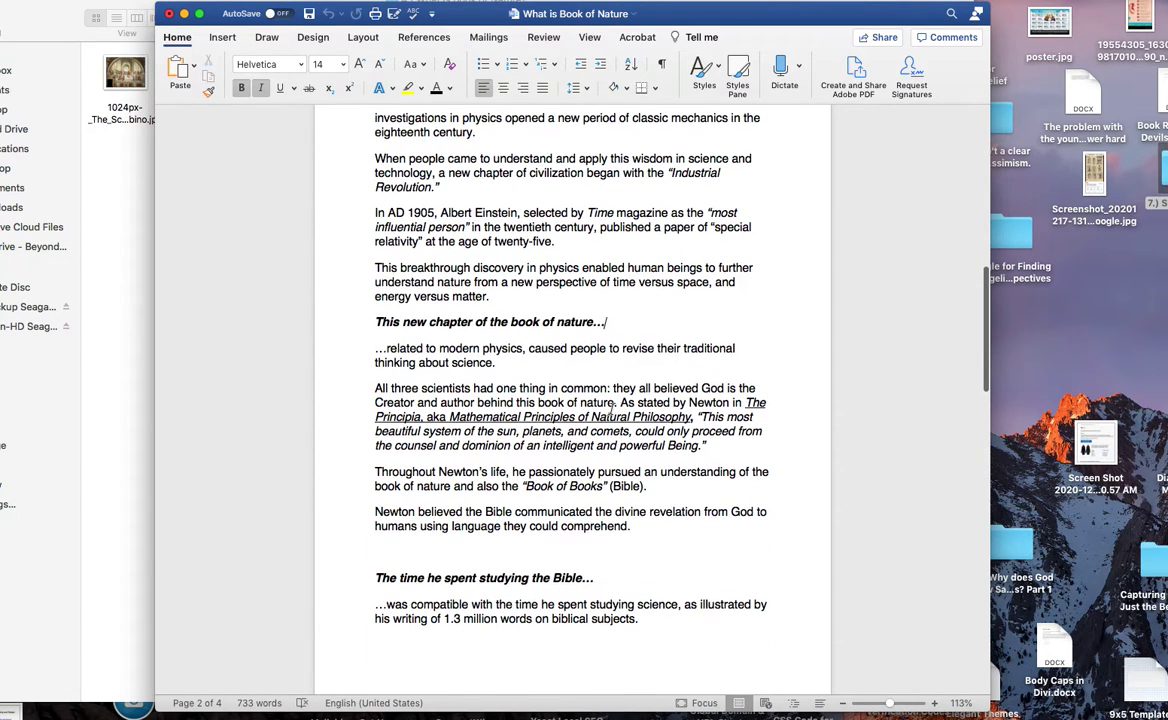
scroll(612, 408, down, 3)
scroll(614, 403, down, 2)
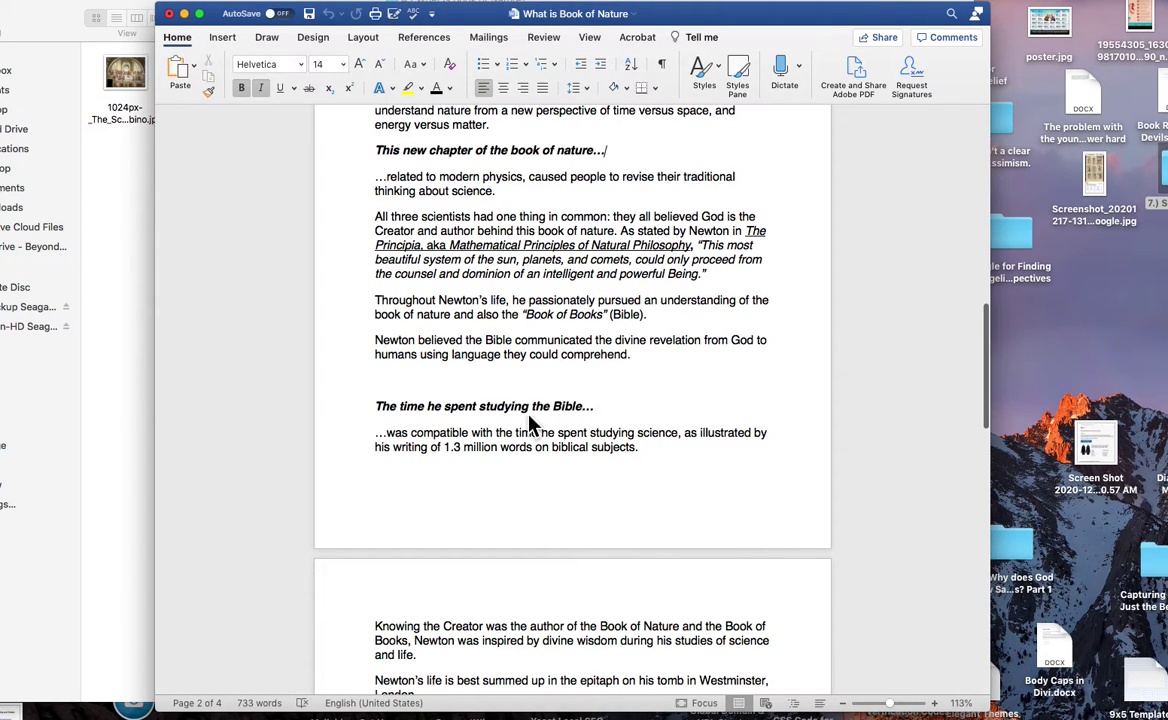
scroll(625, 410, down, 10)
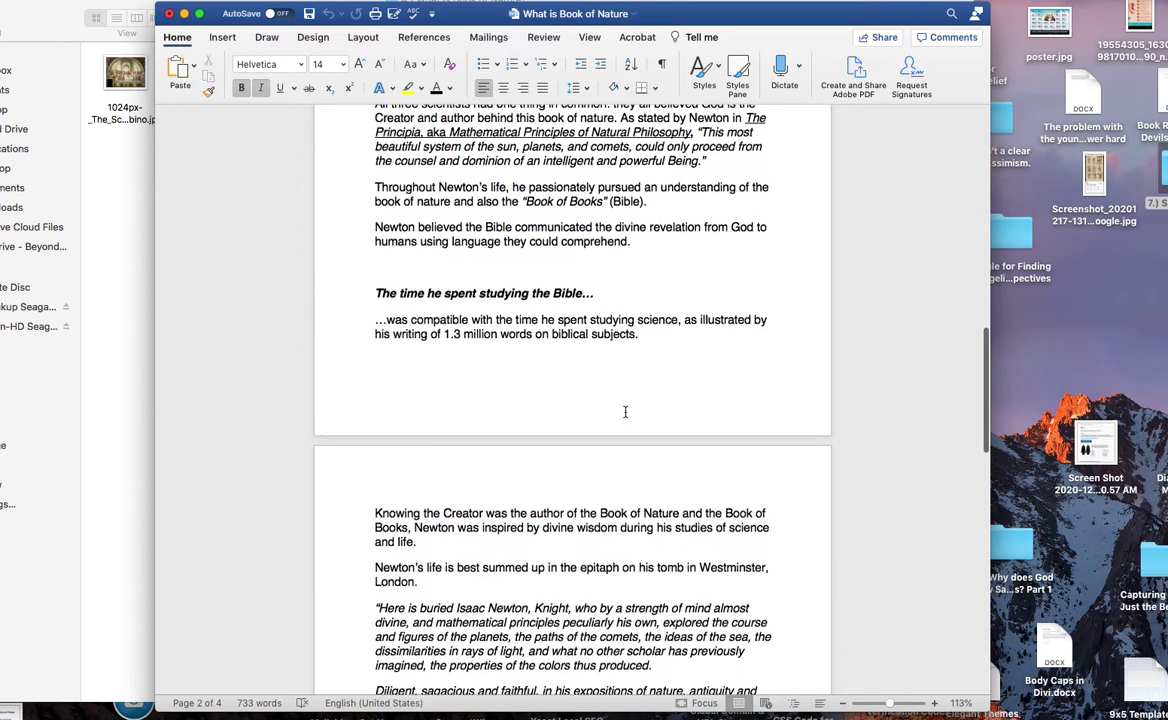
scroll(598, 397, down, 1)
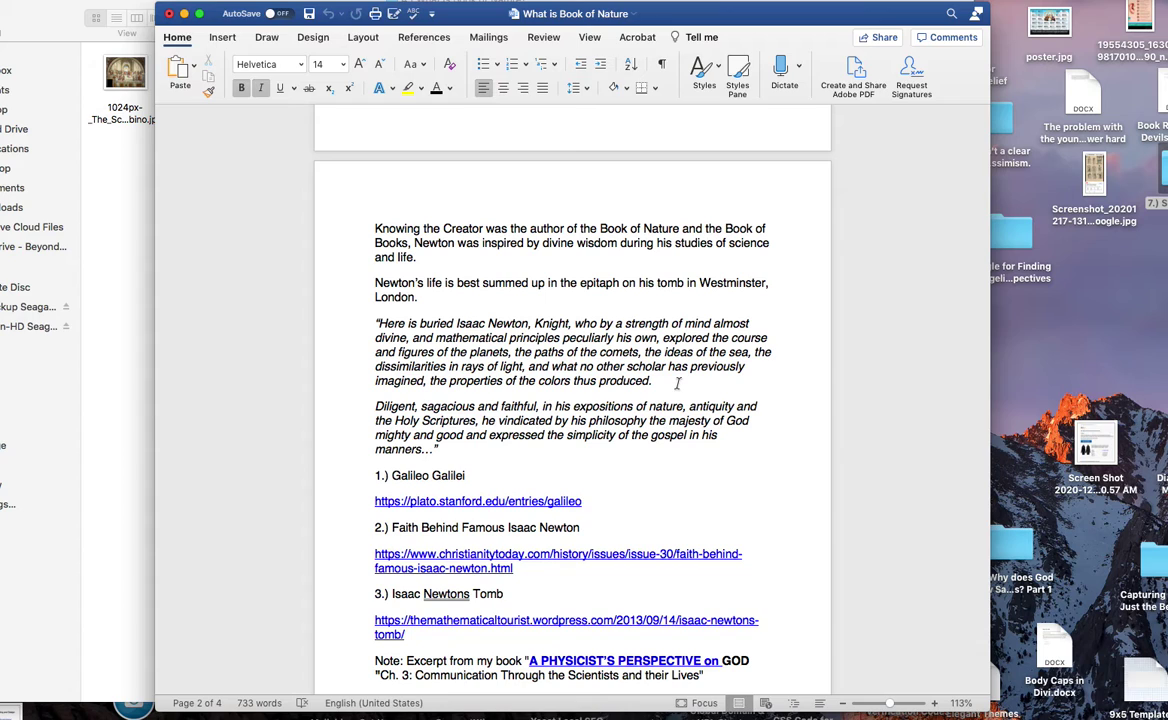
scroll(677, 384, up, 10)
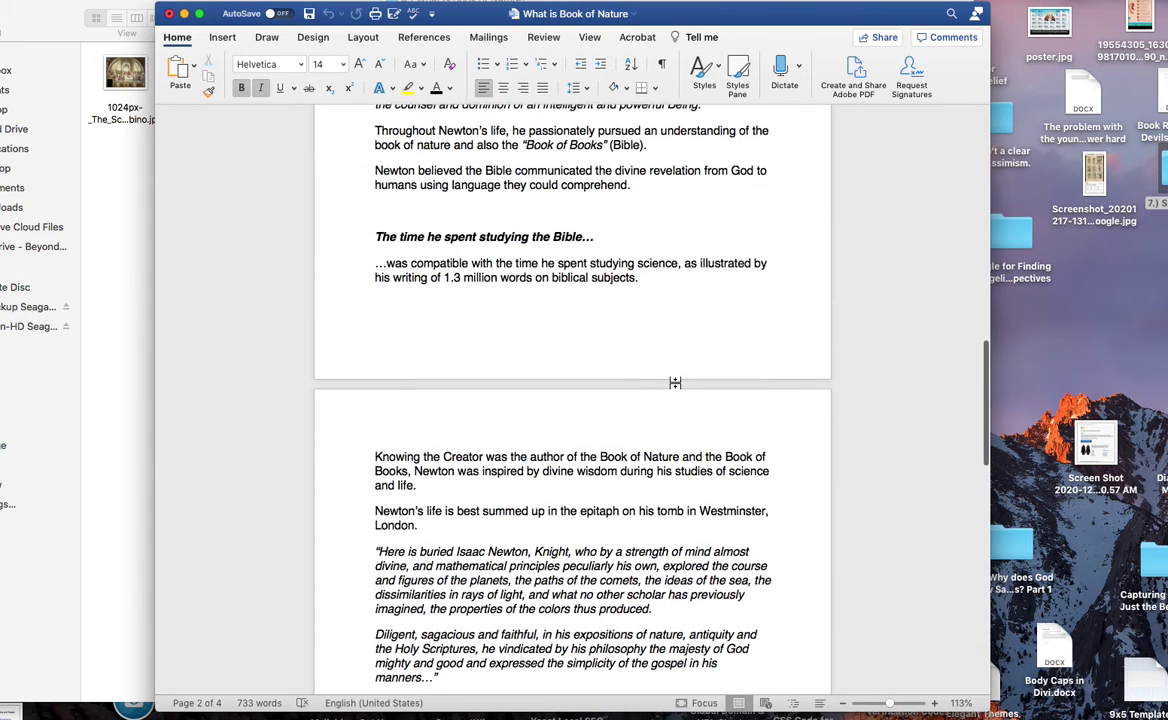
scroll(671, 376, up, 3)
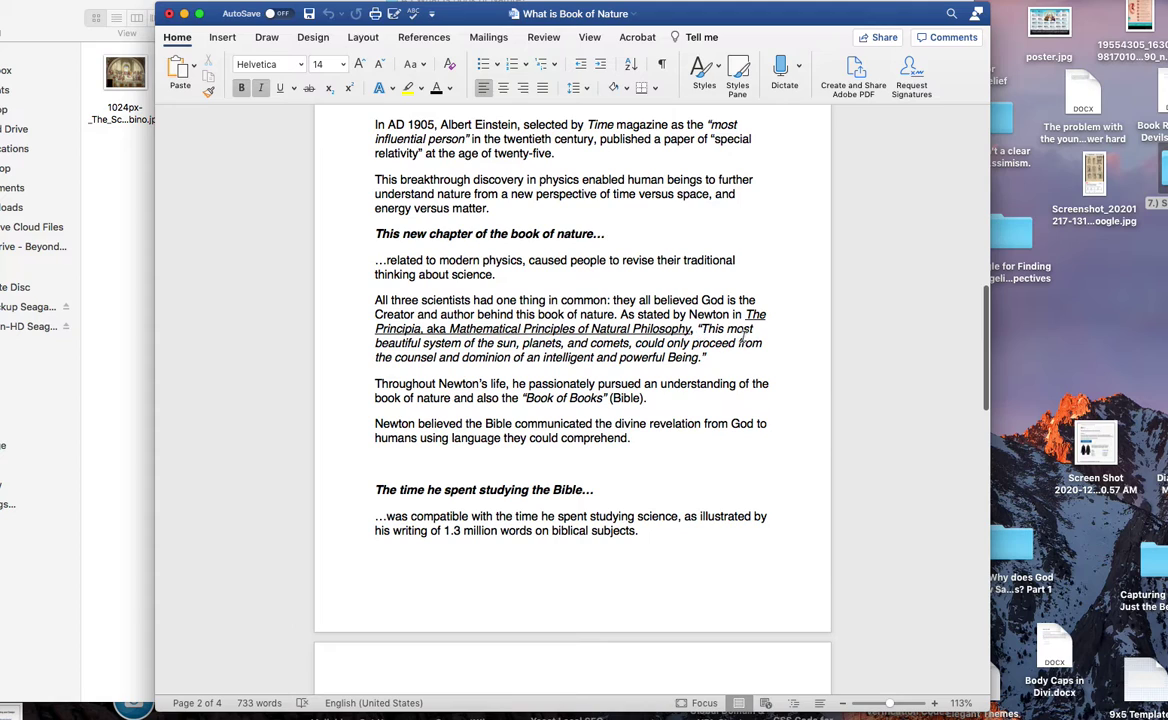
Highlight the first reference's name, Galileo Galilei, and its plato.stanford.edu link below the article, and clear the selection
scroll(742, 342, down, 5)
scroll(742, 342, down, 8)
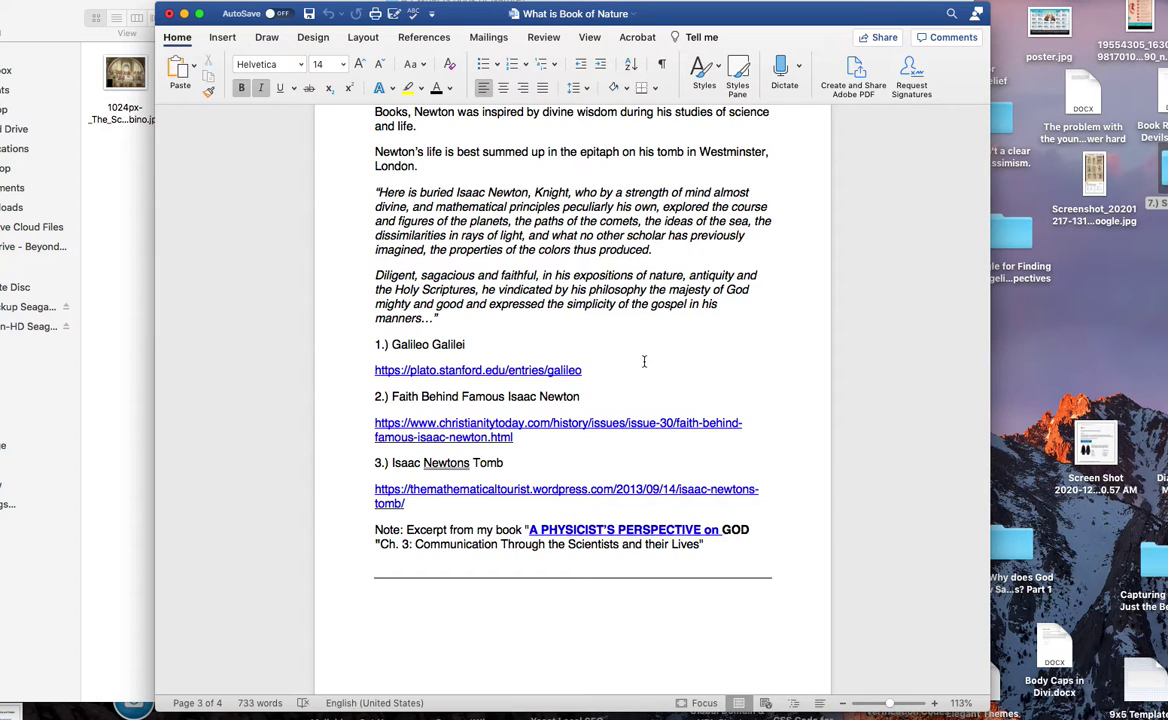
scroll(644, 361, up, 1)
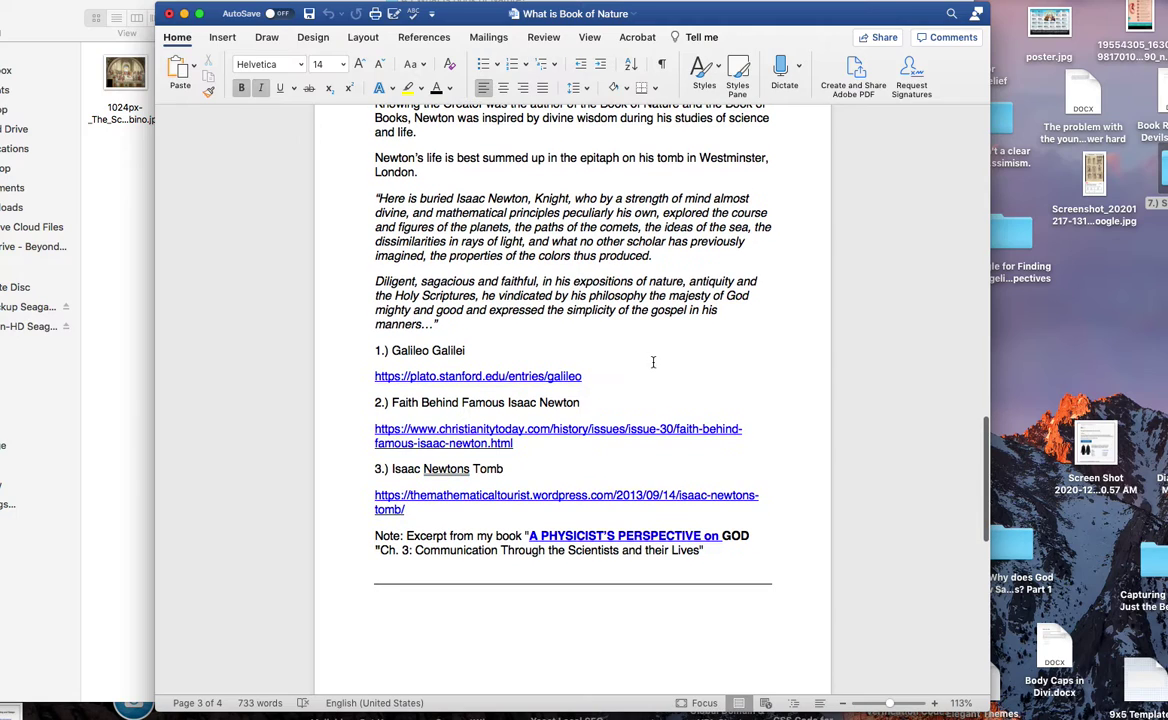
scroll(755, 371, down, 2)
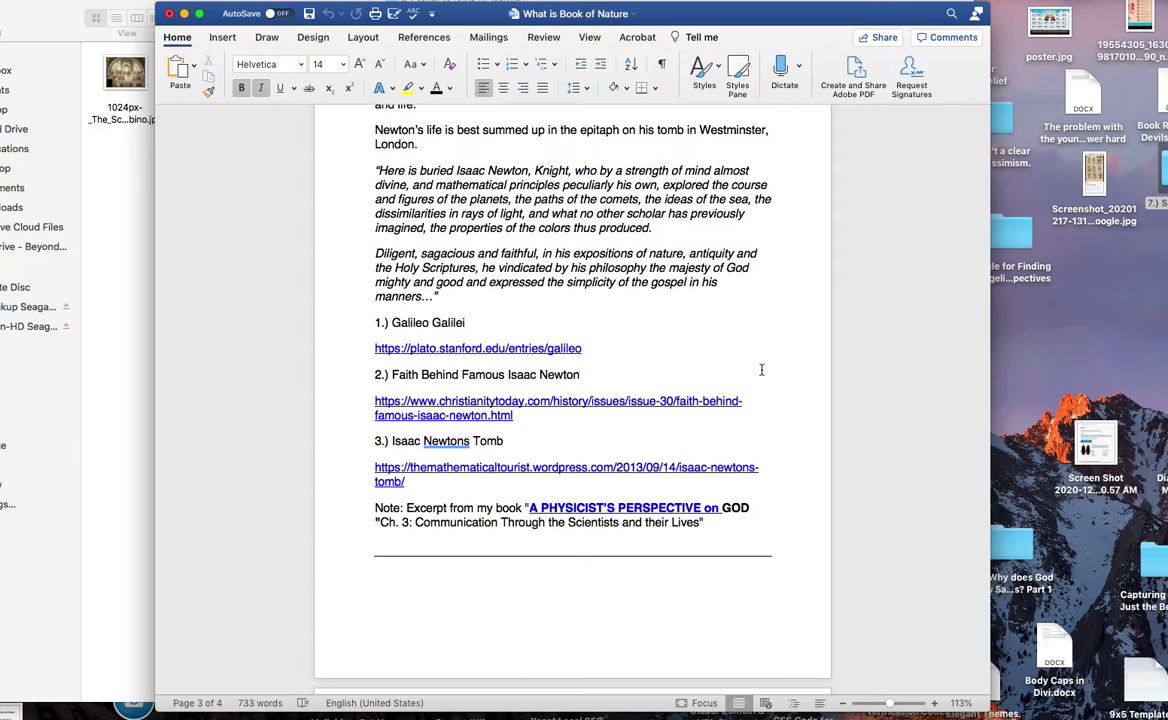
scroll(761, 370, down, 1)
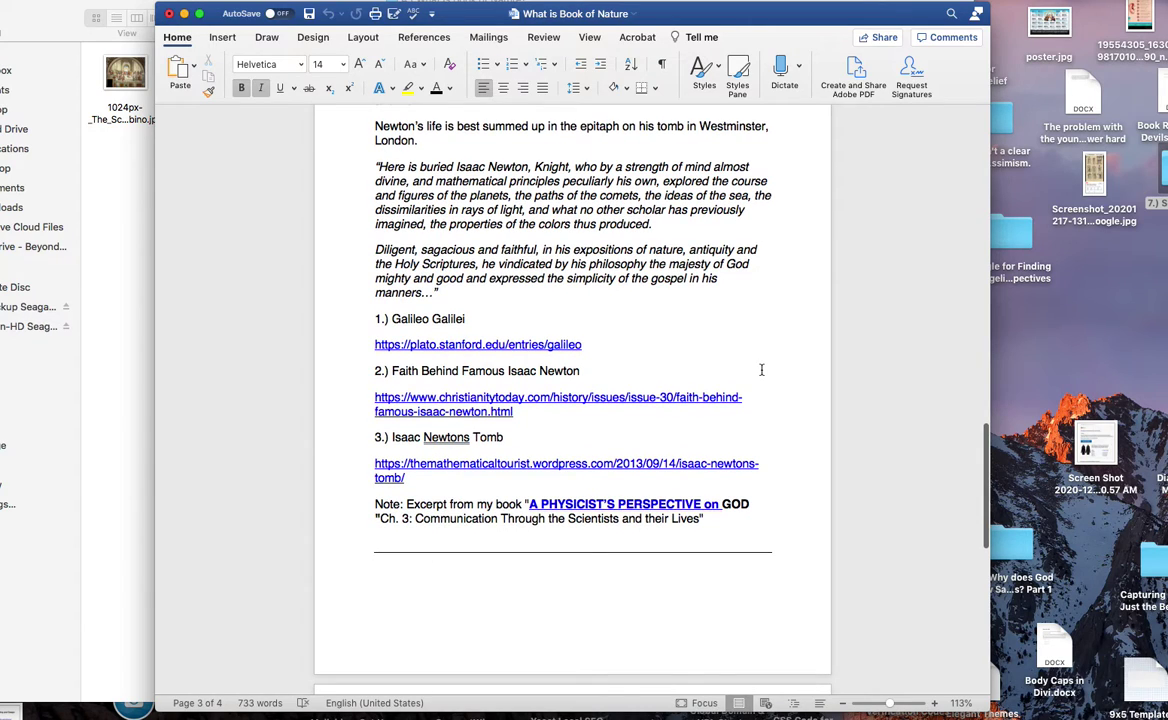
scroll(761, 370, down, 1)
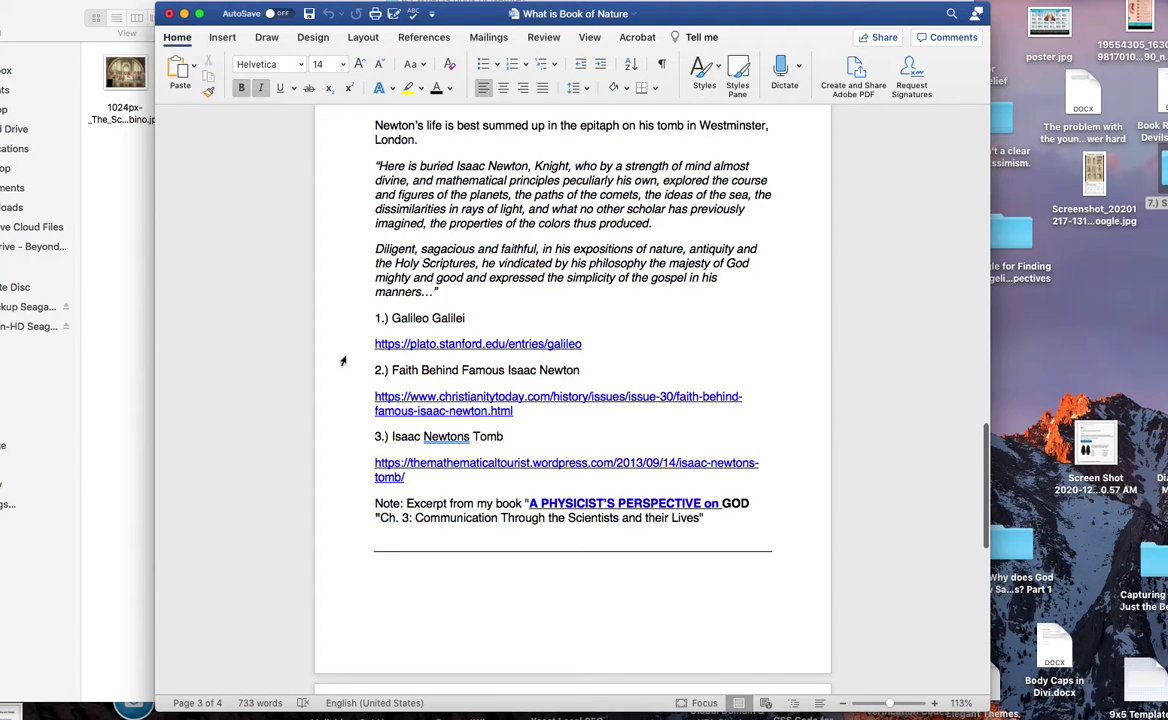
scroll(360, 366, up, 1)
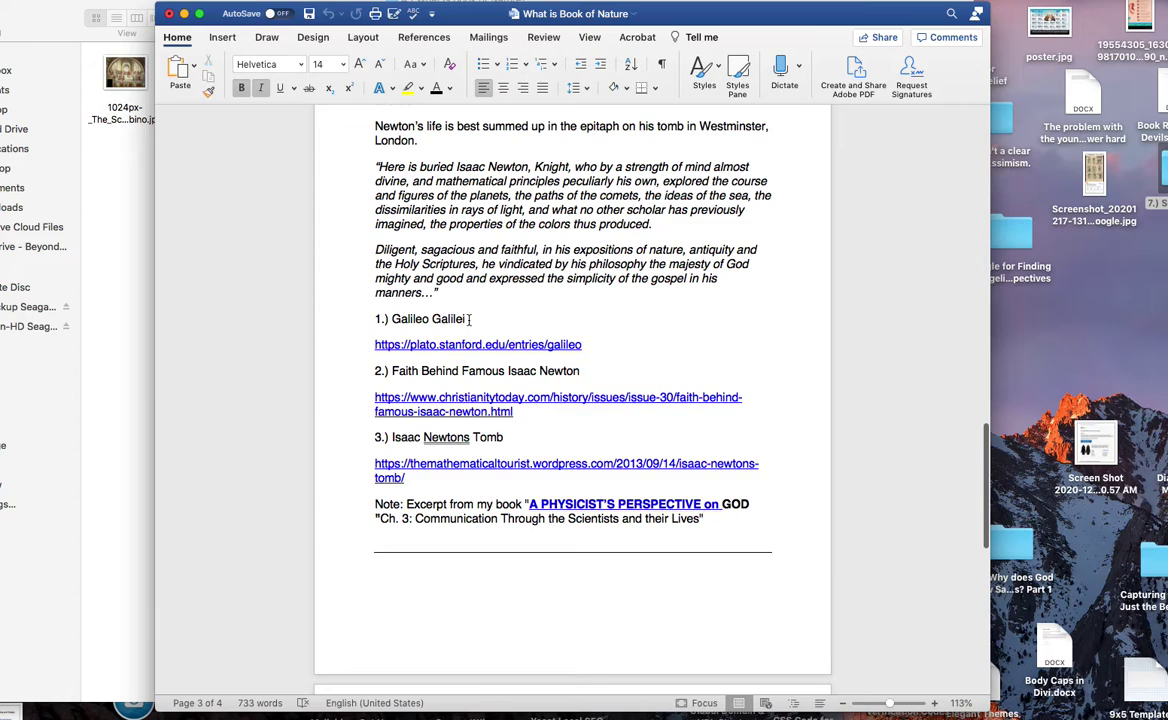
drag(470, 318, 370, 318)
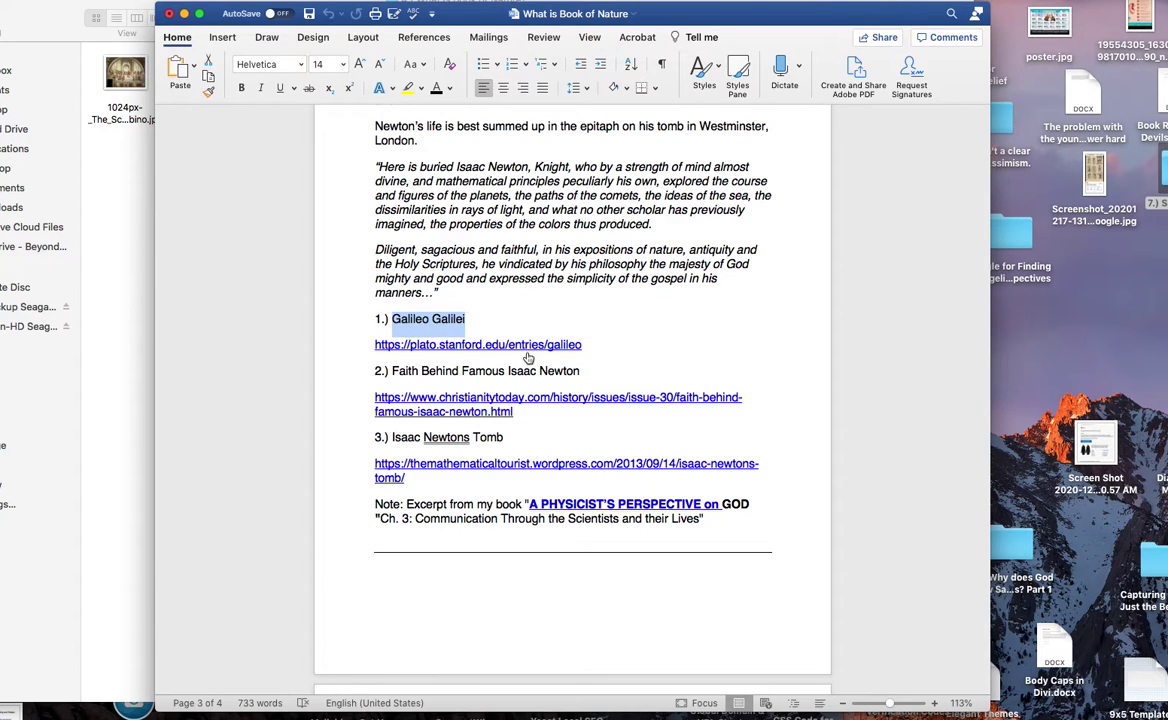
drag(588, 344, 373, 344)
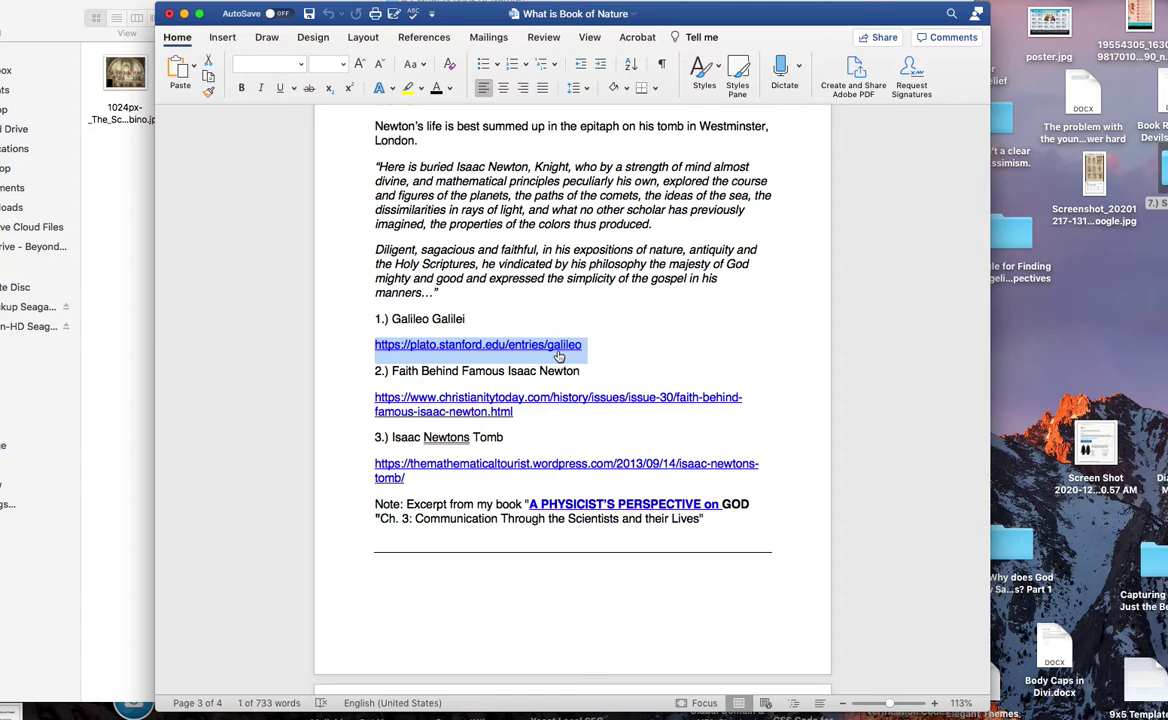
click(449, 319)
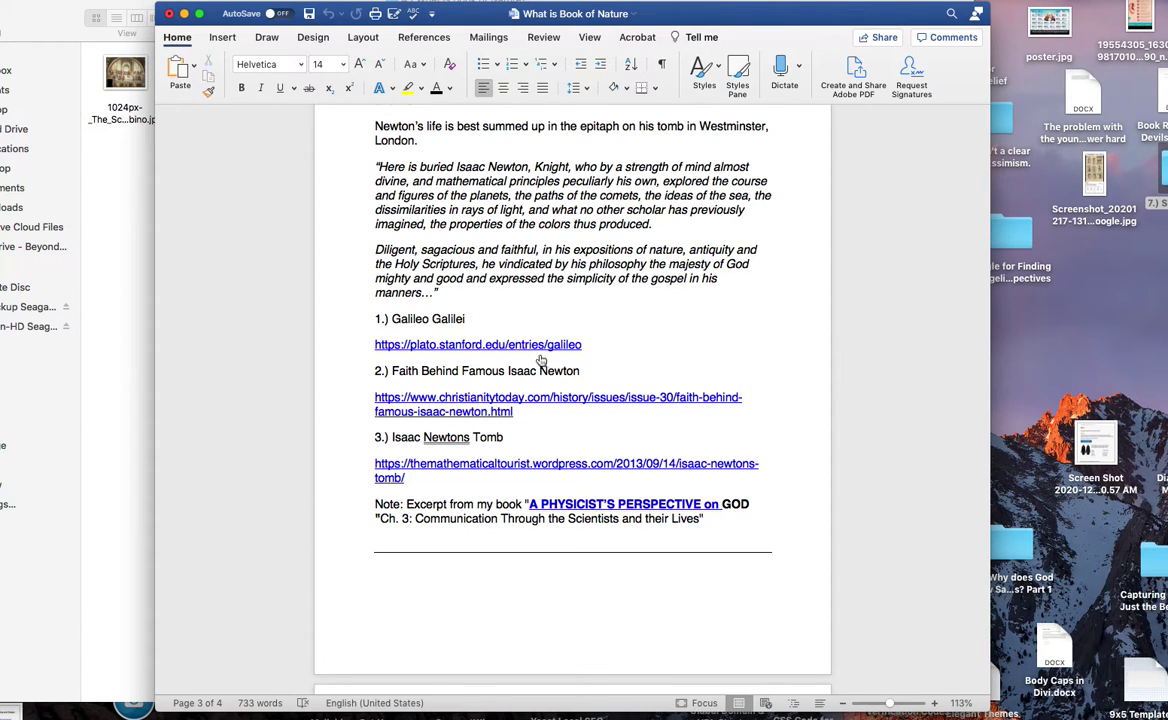
Examine the book excerpt note and the Title, Meta and Except entries on the last page, and return to the article body
scroll(575, 397, down, 2)
scroll(575, 397, down, 5)
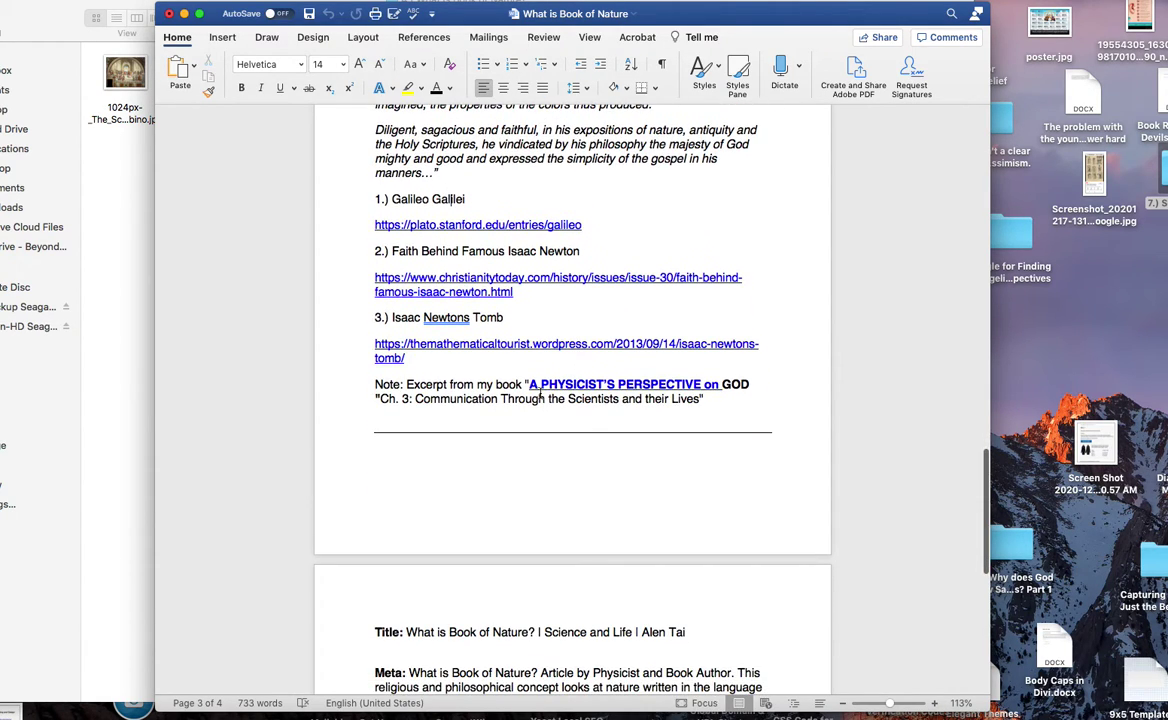
scroll(520, 397, down, 3)
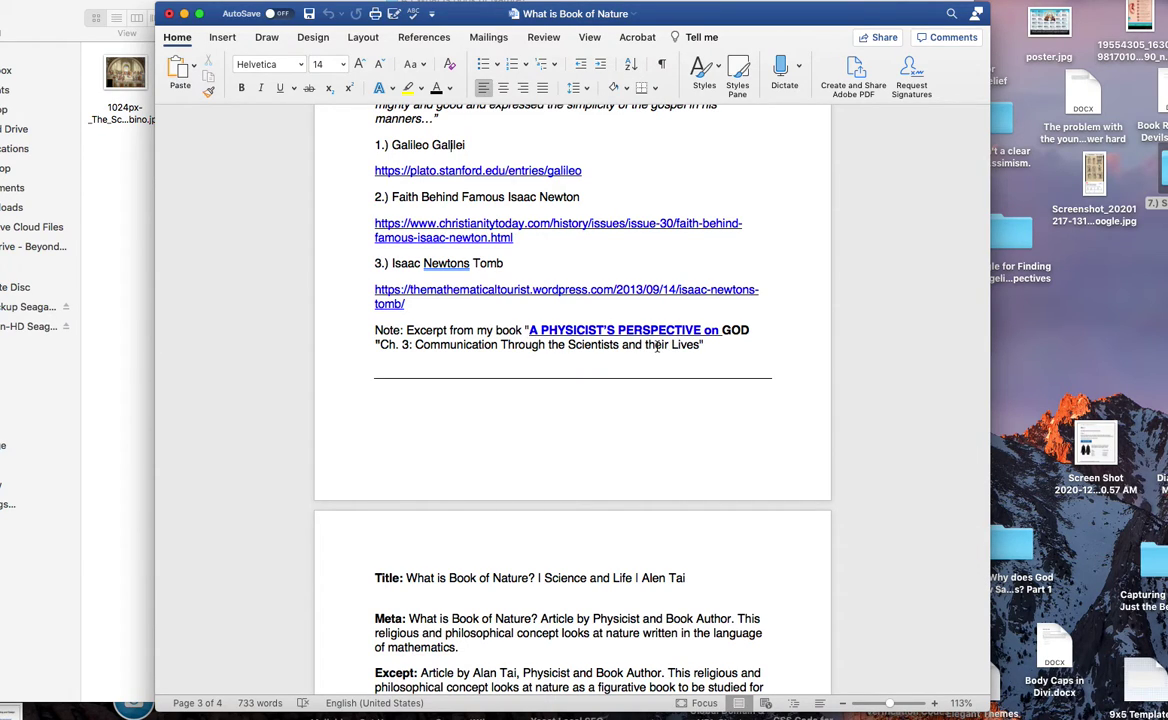
scroll(655, 345, down, 3)
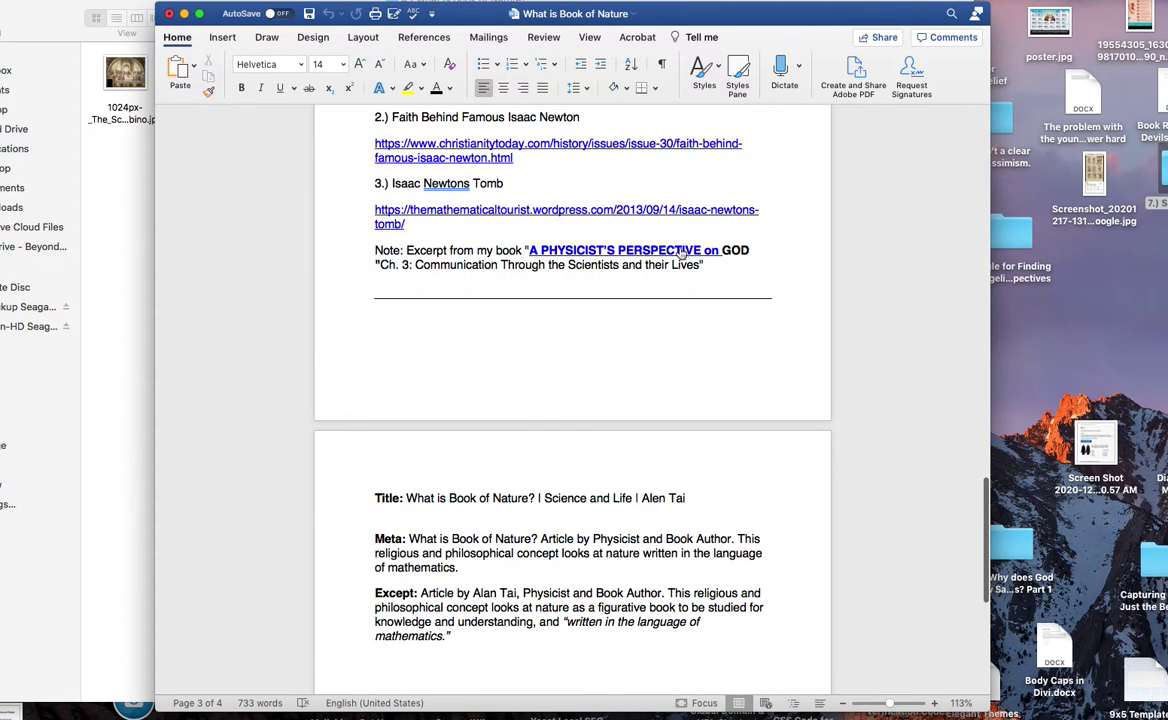
scroll(542, 260, down, 4)
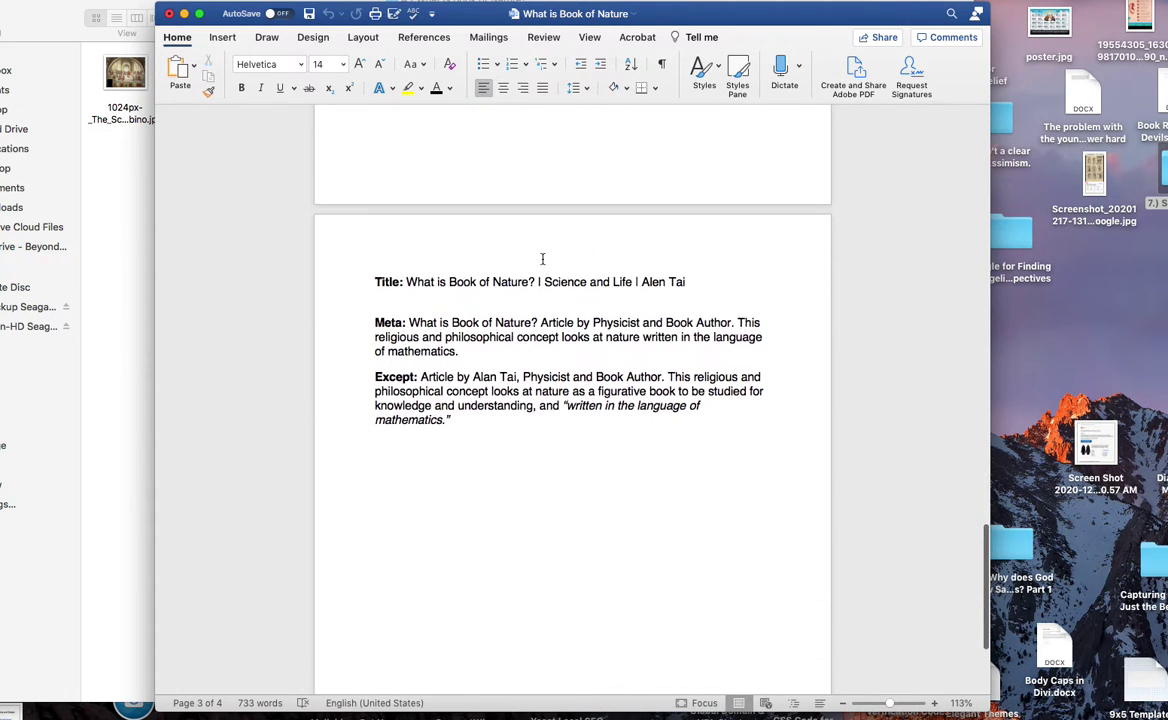
scroll(542, 260, up, 1)
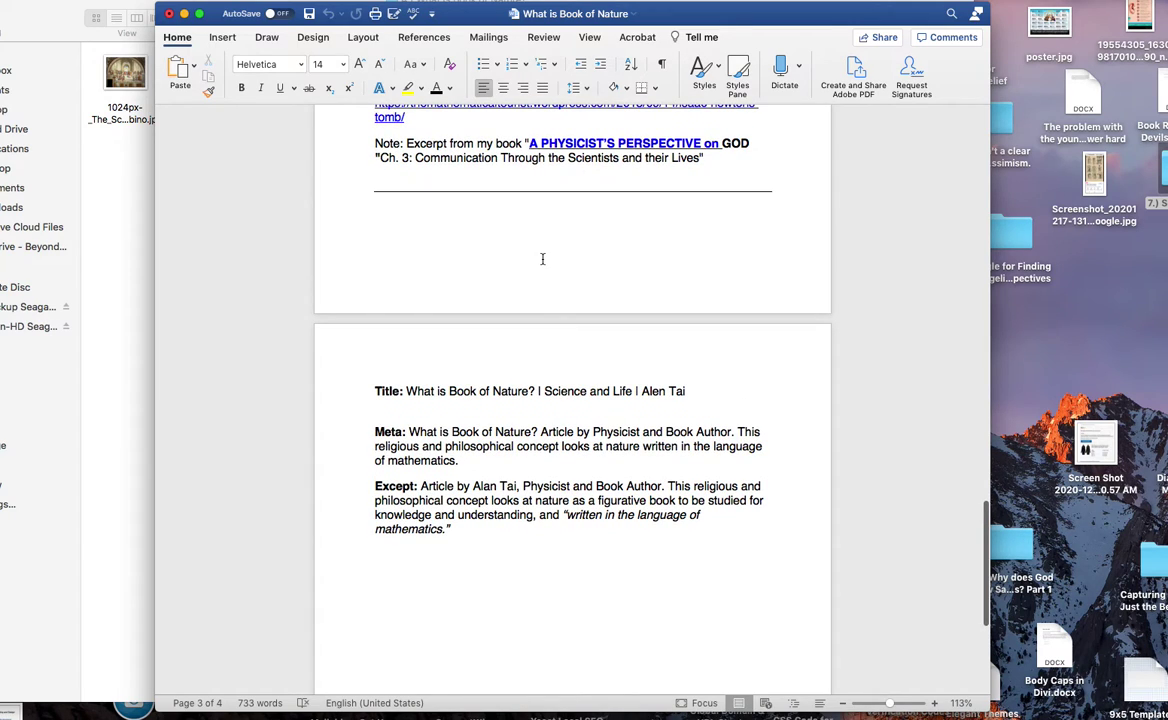
scroll(542, 260, up, 20)
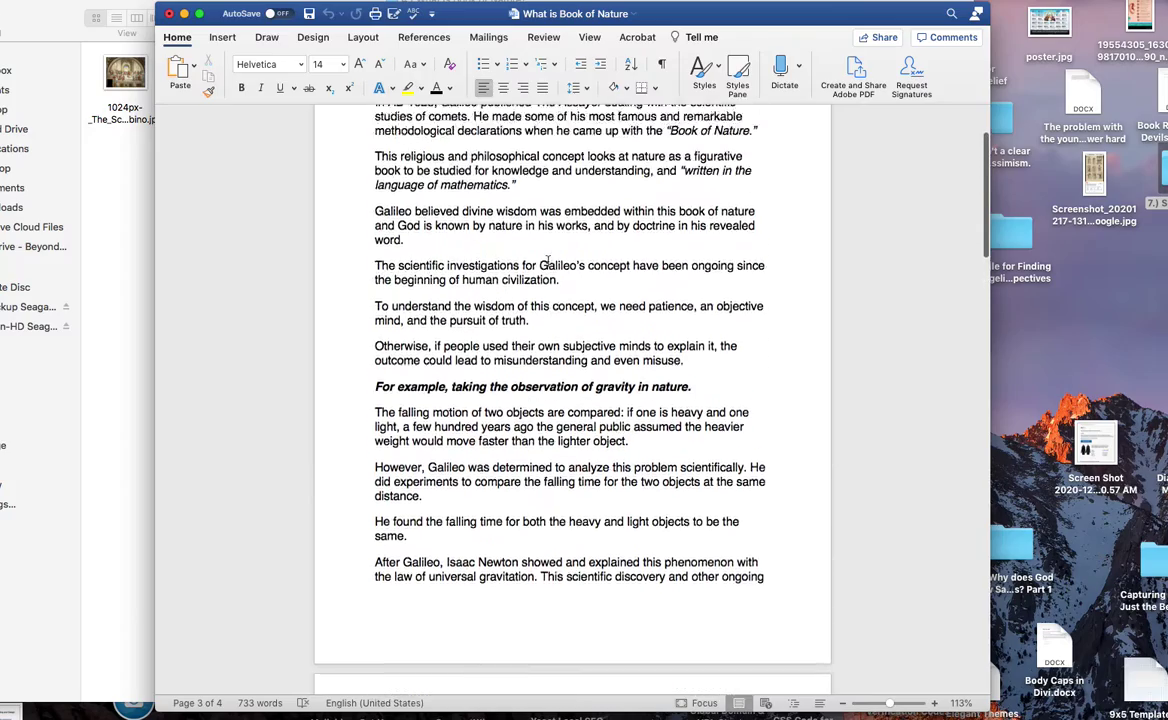
scroll(547, 262, up, 5)
scroll(547, 262, down, 14)
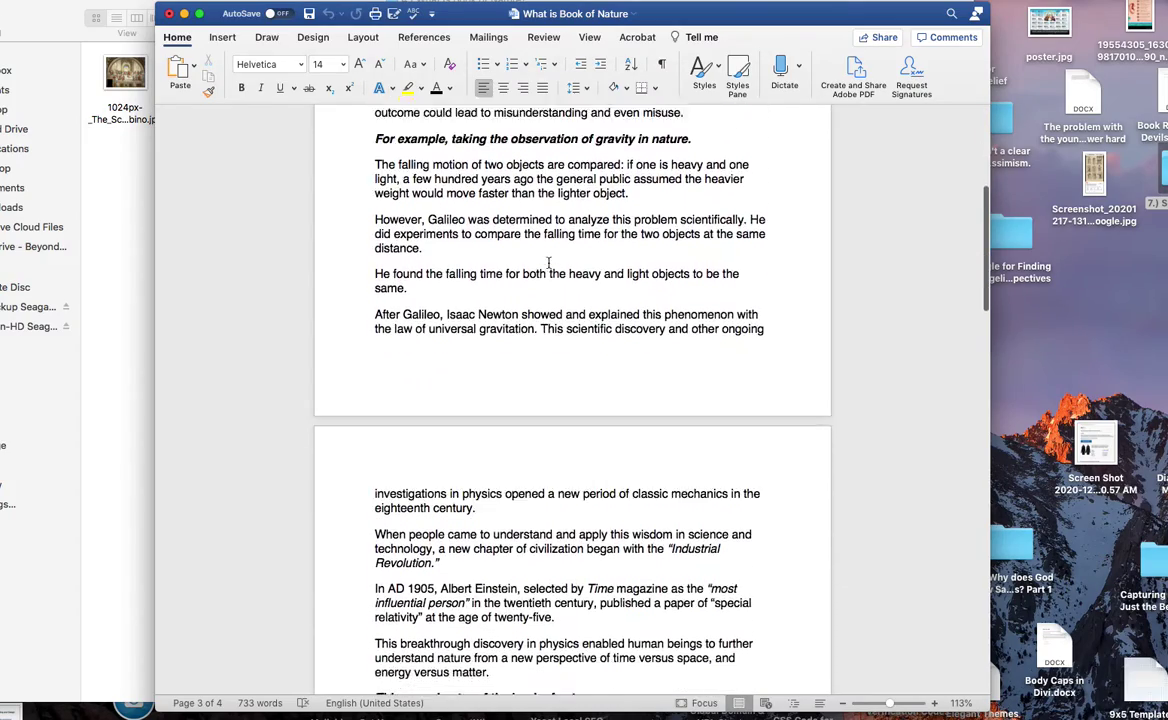
Correct the spelling of the author's first name in the Title entry on the last page, replacing its wrong third letter with "a"
scroll(548, 262, down, 6)
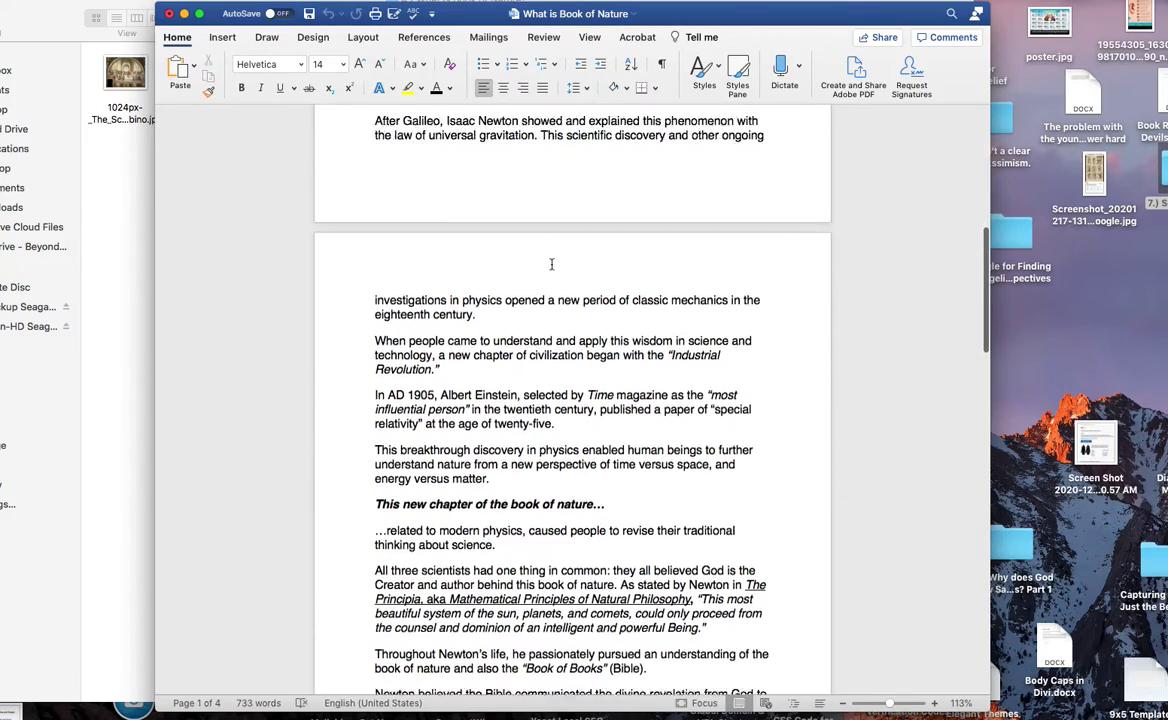
scroll(551, 264, down, 12)
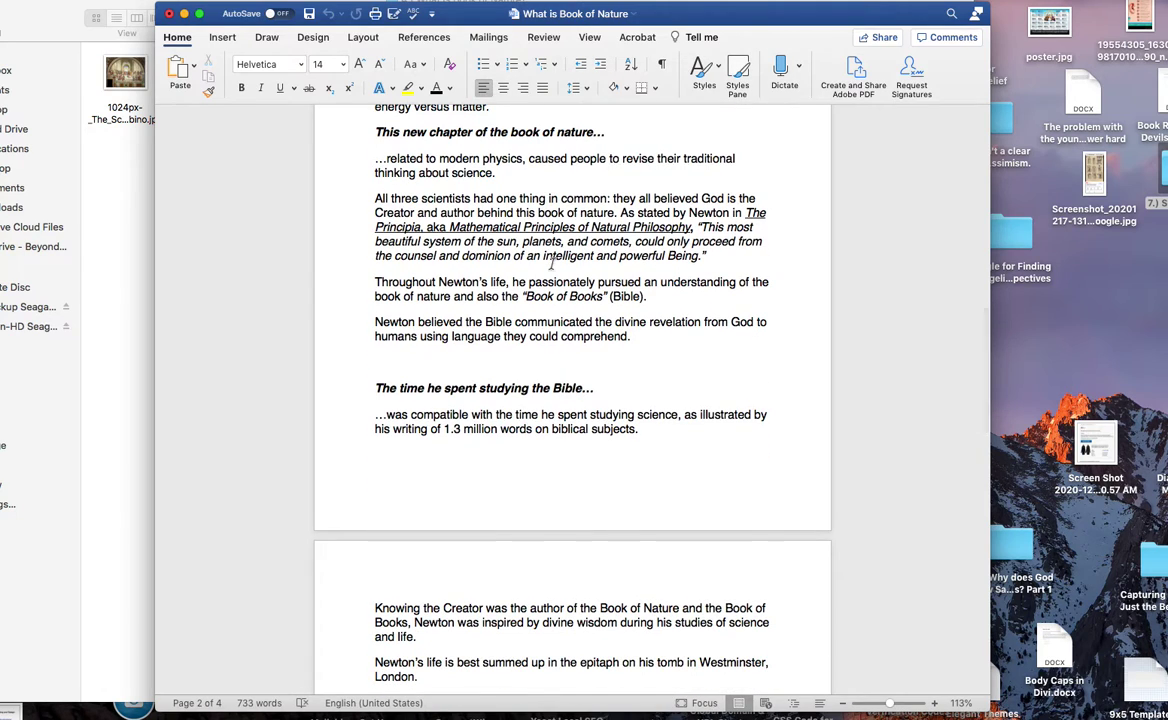
scroll(551, 264, down, 16)
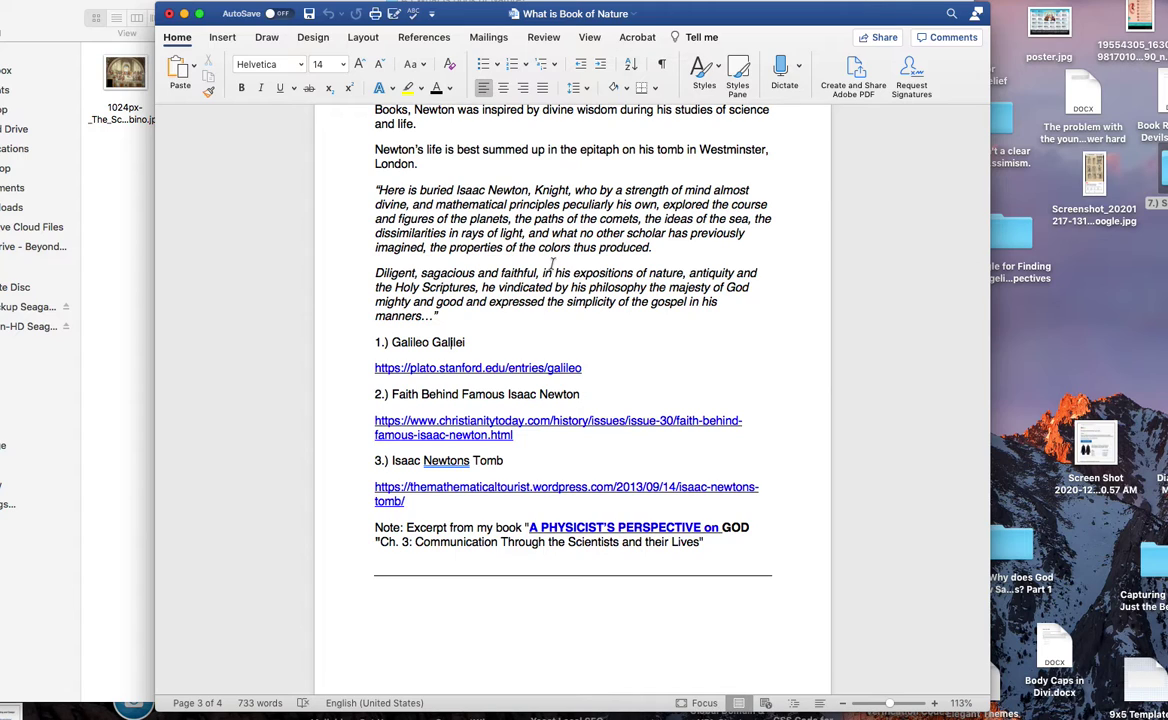
scroll(551, 264, down, 15)
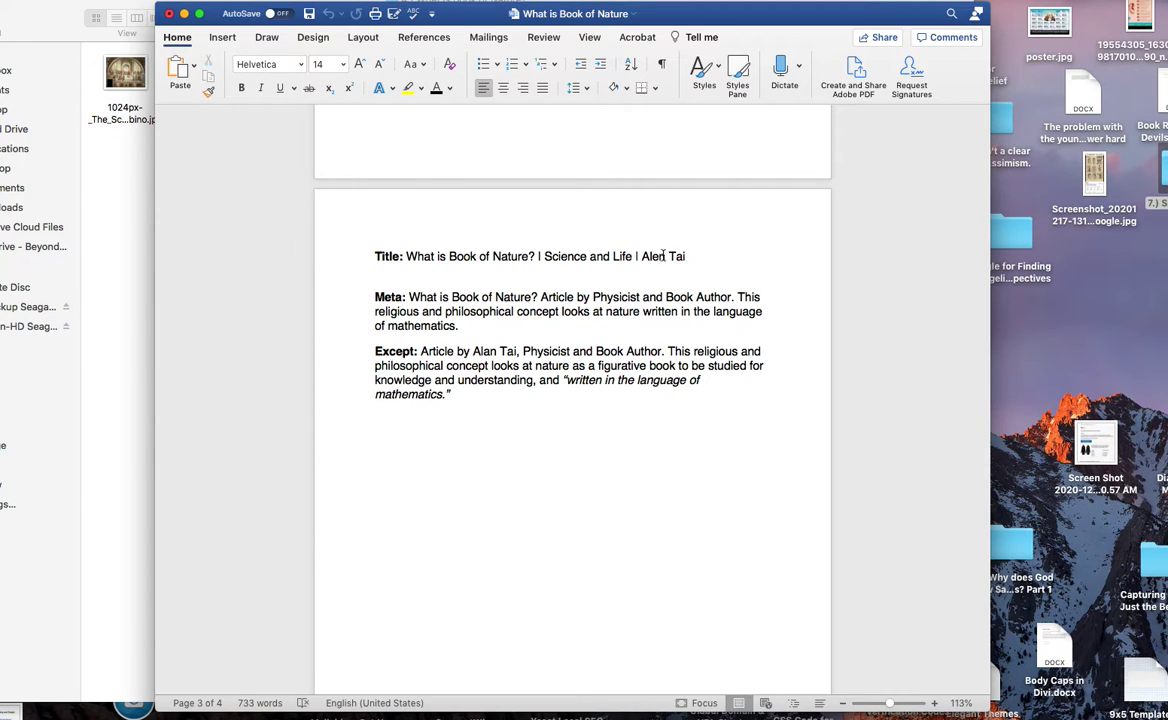
scroll(610, 255, down, 1)
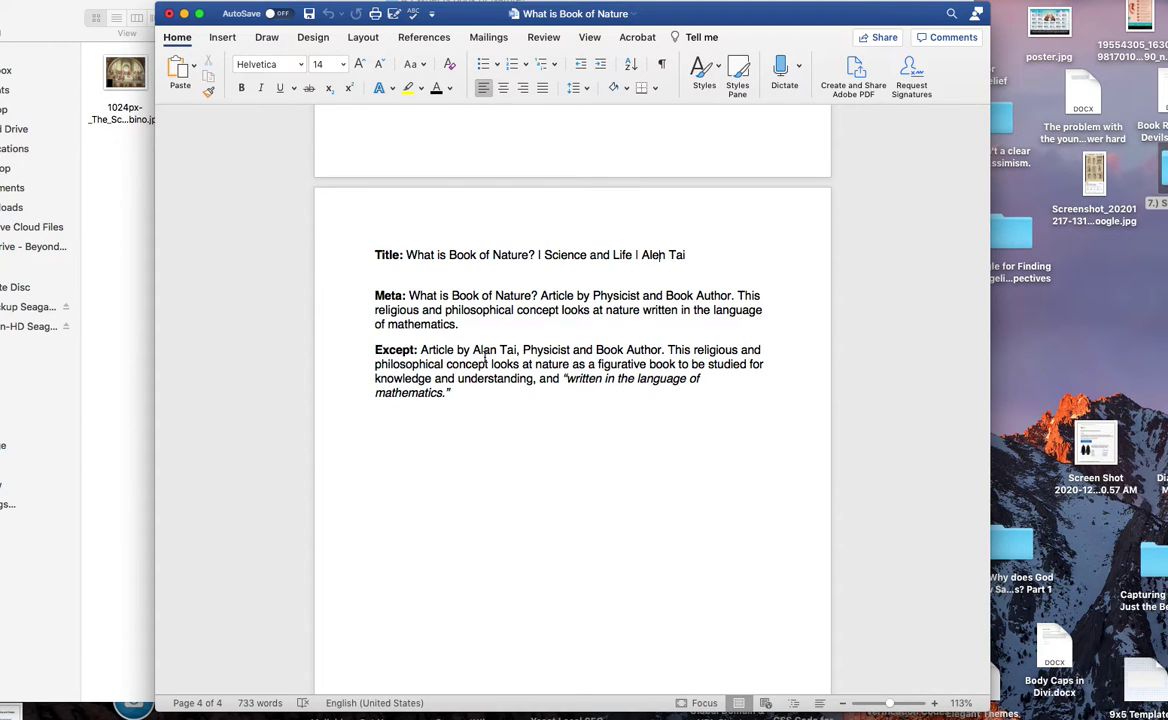
click(665, 255)
key(BackSpace)
text(a)
Save the corrected What is Book of Nature document and minimize its window to reveal the article's folder
drag(713, 13, 814, 303)
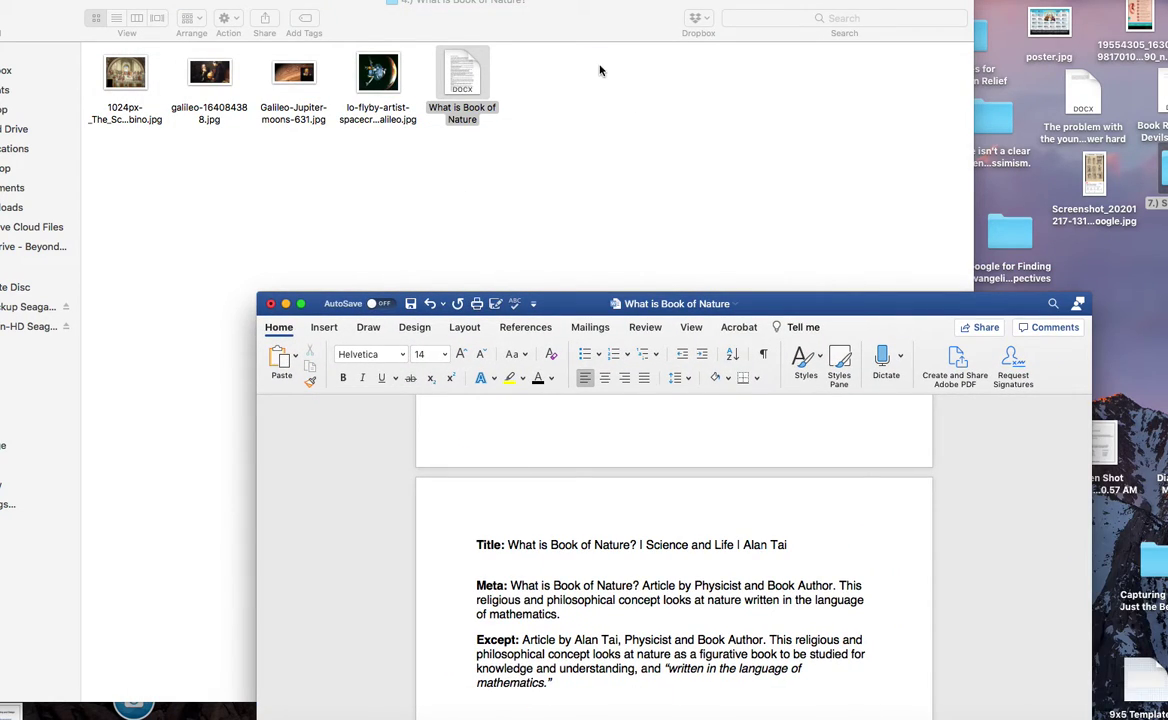
drag(779, 311, 695, 56)
scroll(660, 487, up, 10)
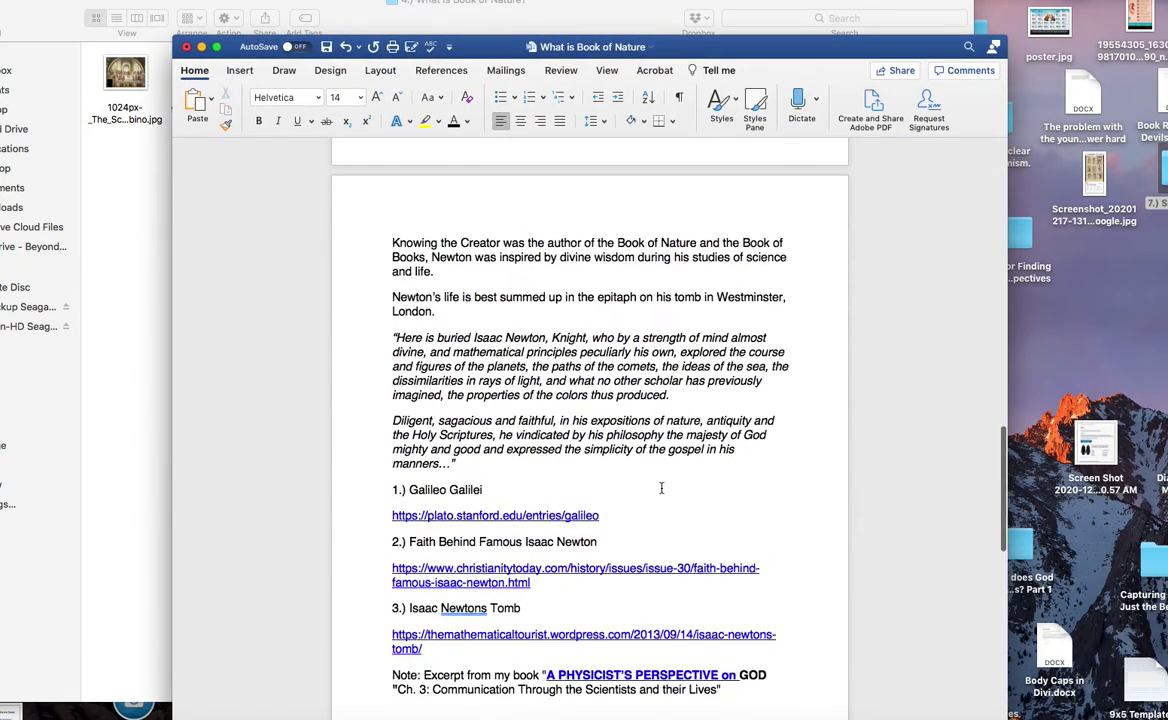
scroll(661, 488, up, 15)
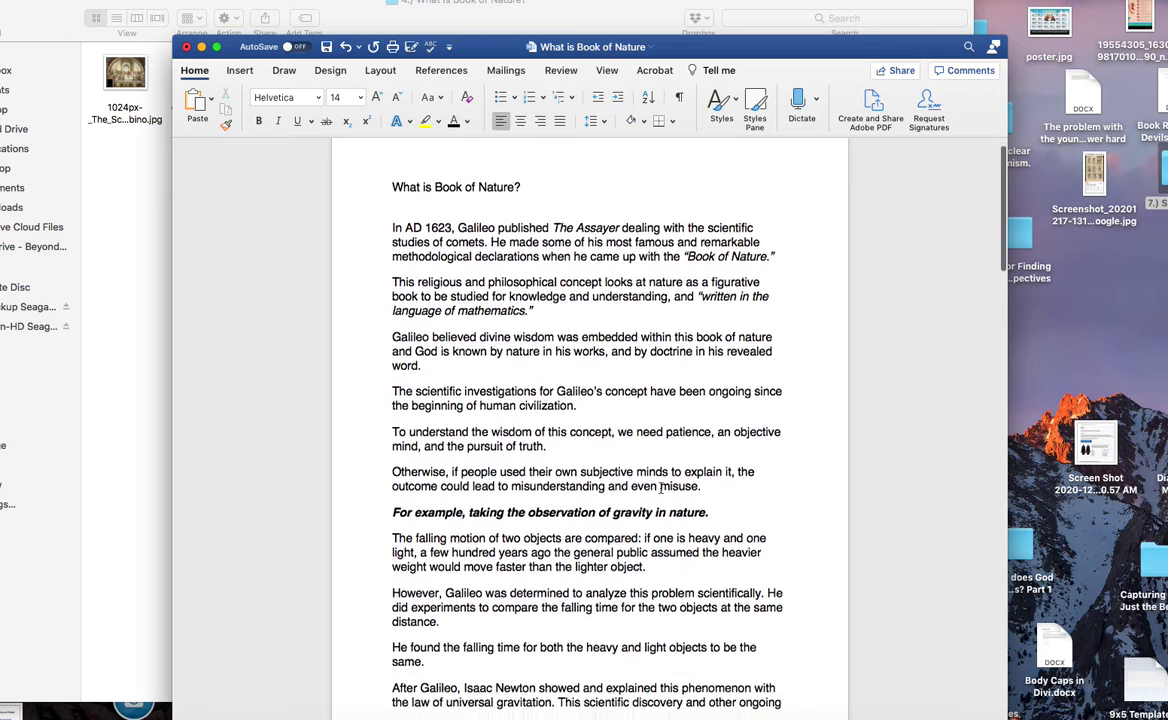
scroll(660, 487, down, 15)
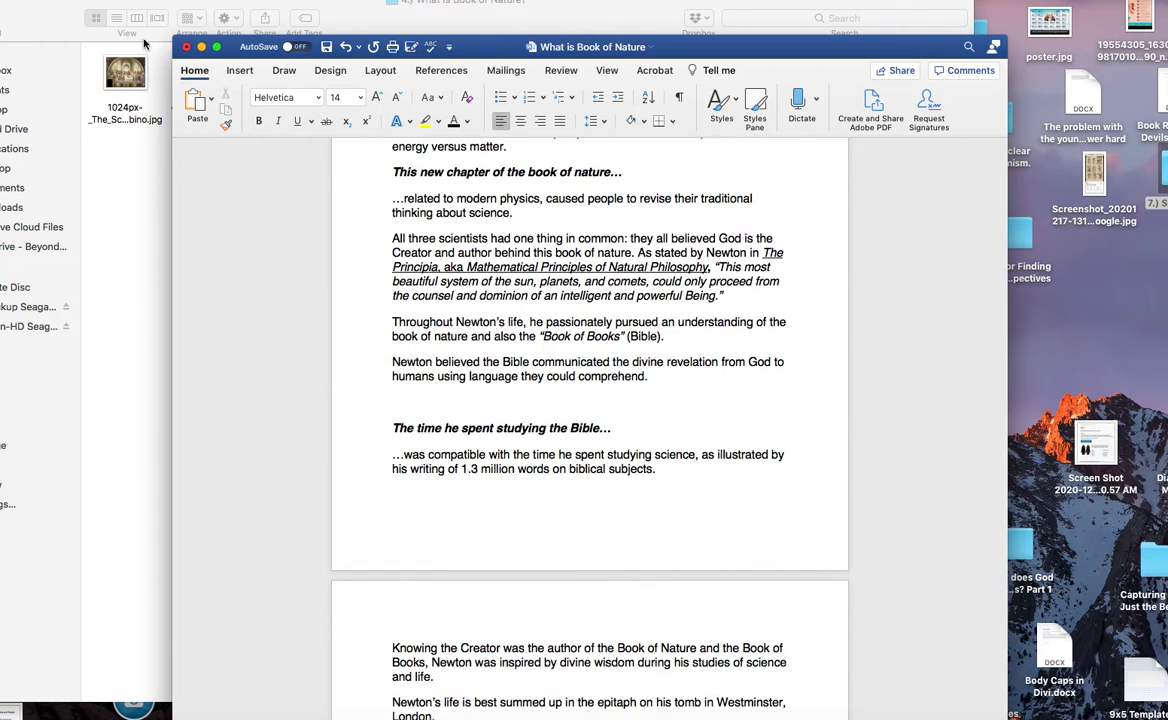
click(2, 1)
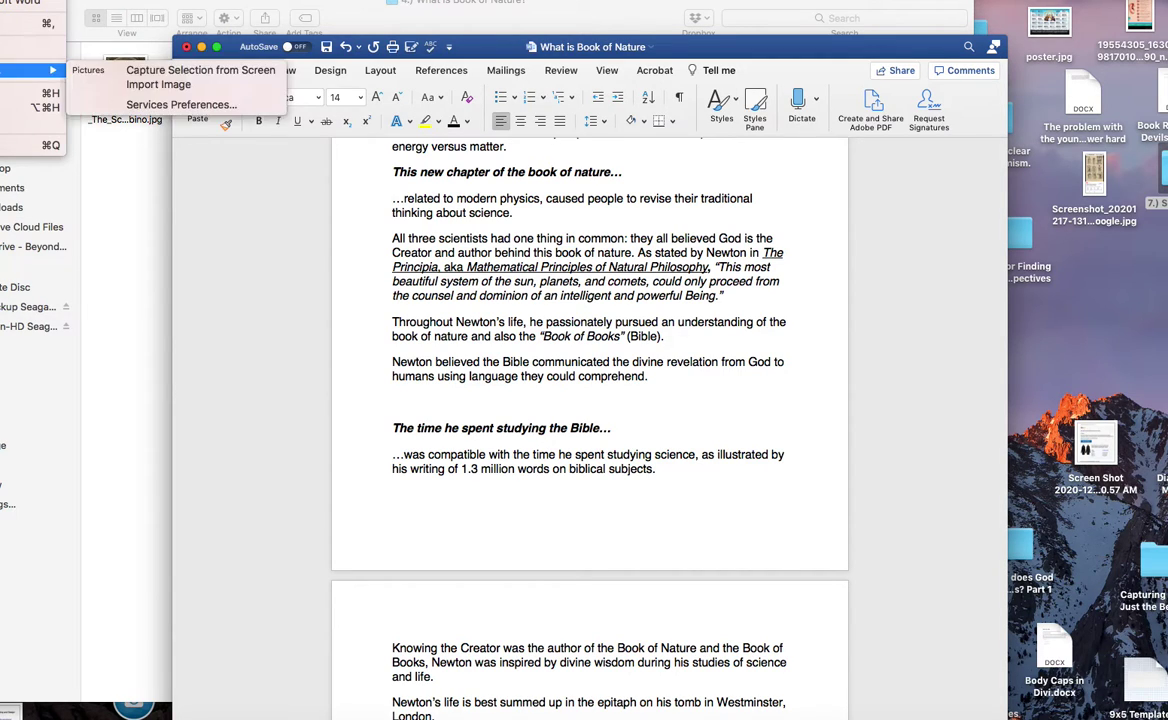
mouse_move(42, 1)
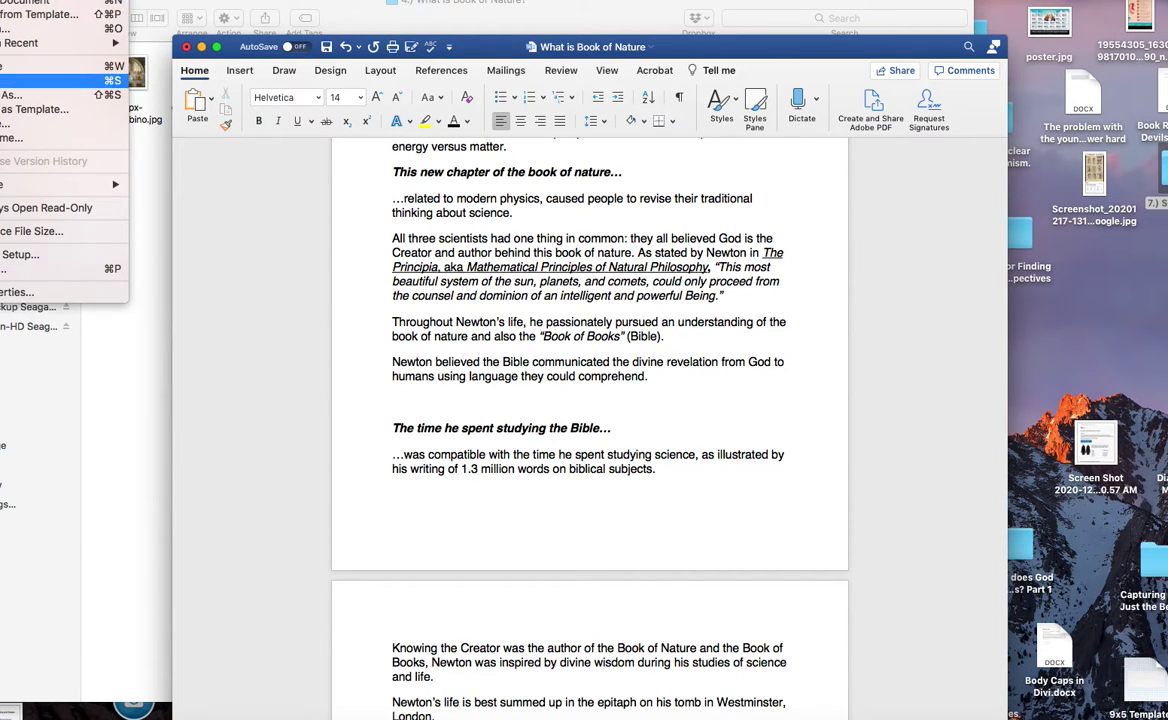
click(281, 121)
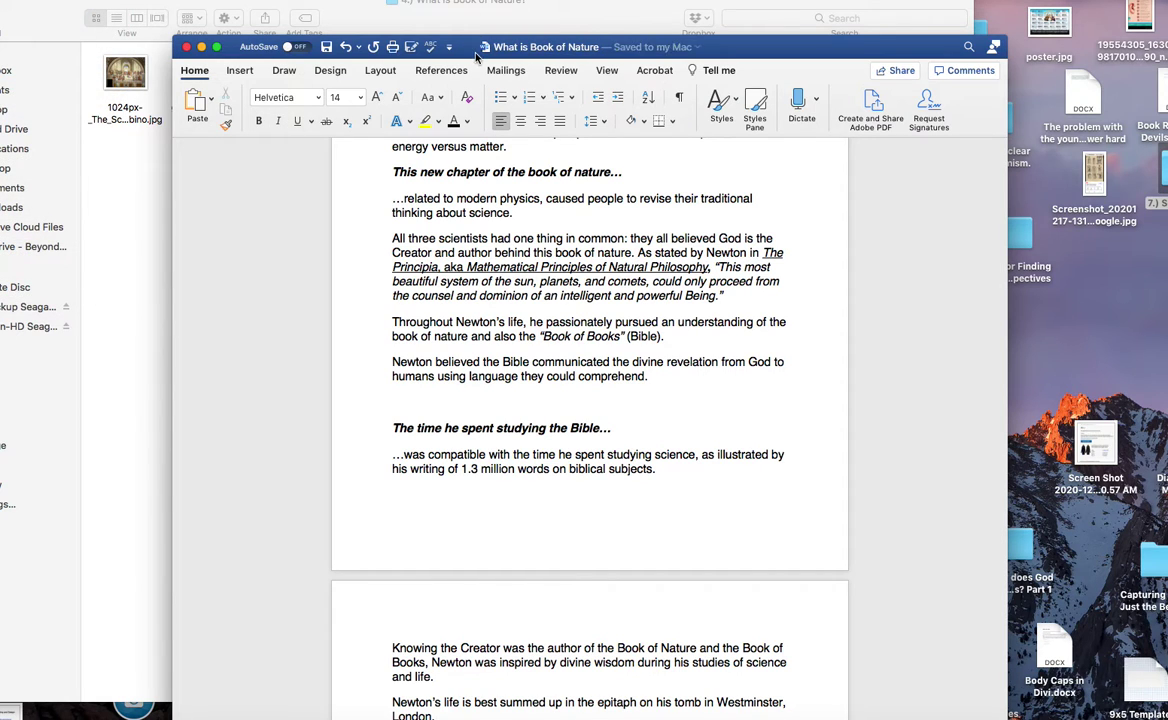
key(super+m)
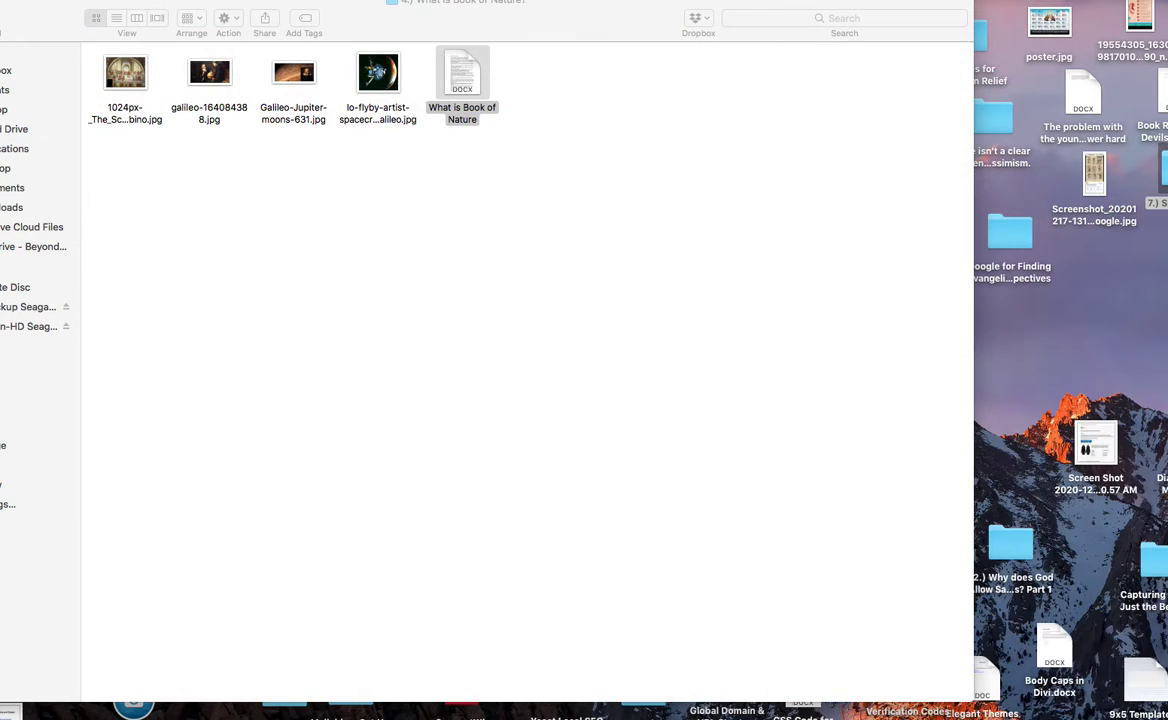
Bring the whole "4.) What is Book of Nature?" folder window into view on the desktop and deselect its document
drag(463, 29, 572, 102)
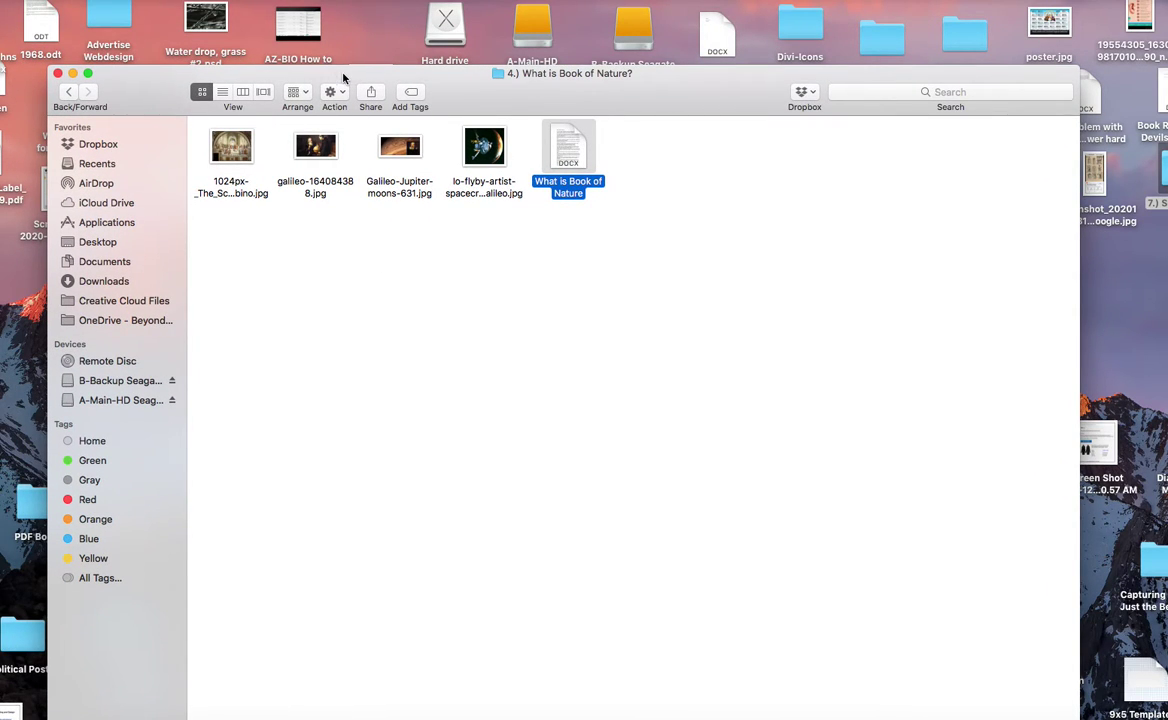
drag(343, 79, 357, 76)
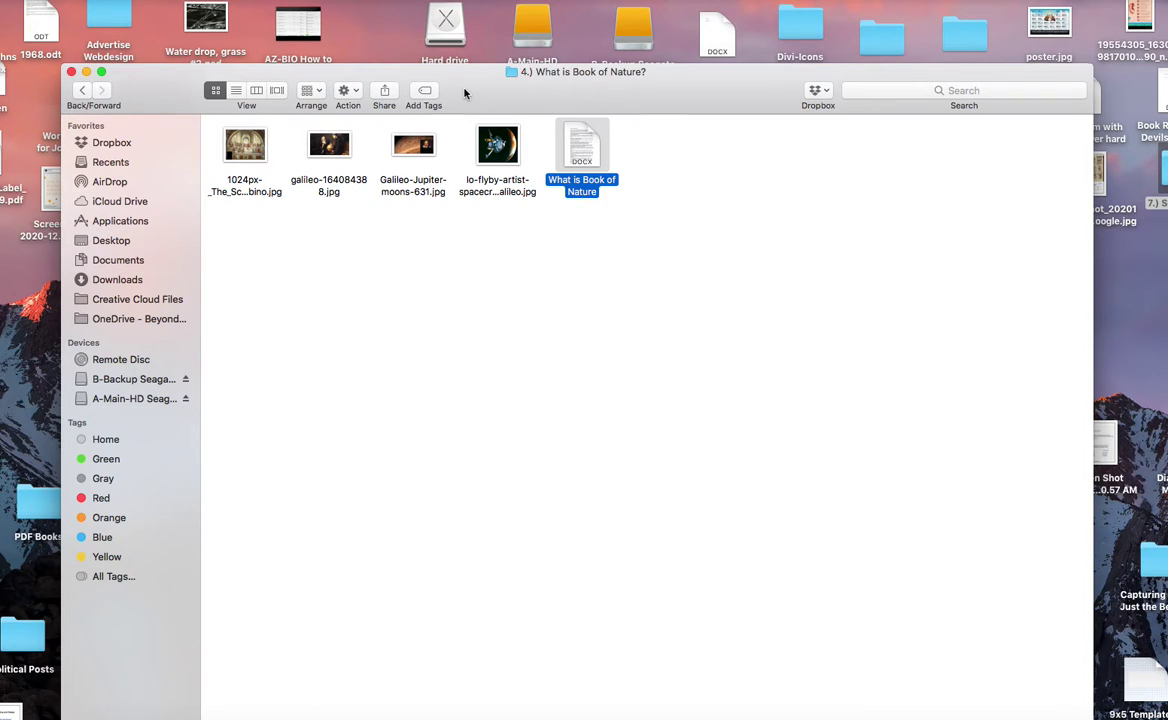
drag(447, 102, 477, 73)
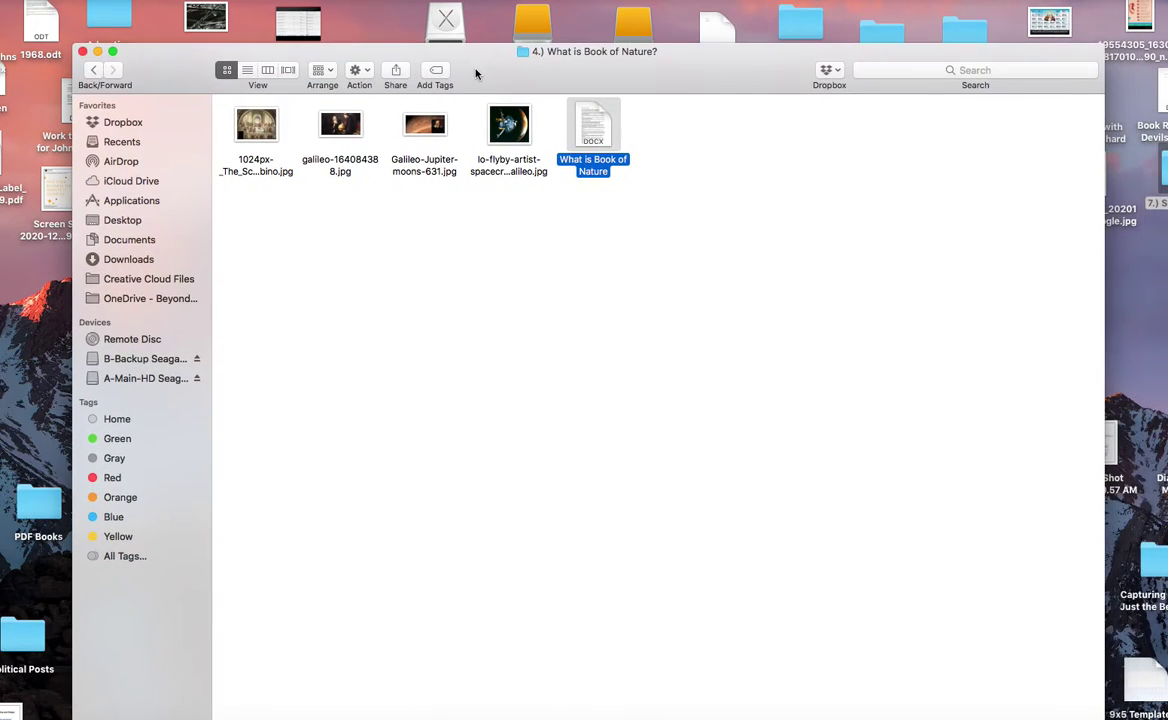
click(438, 285)
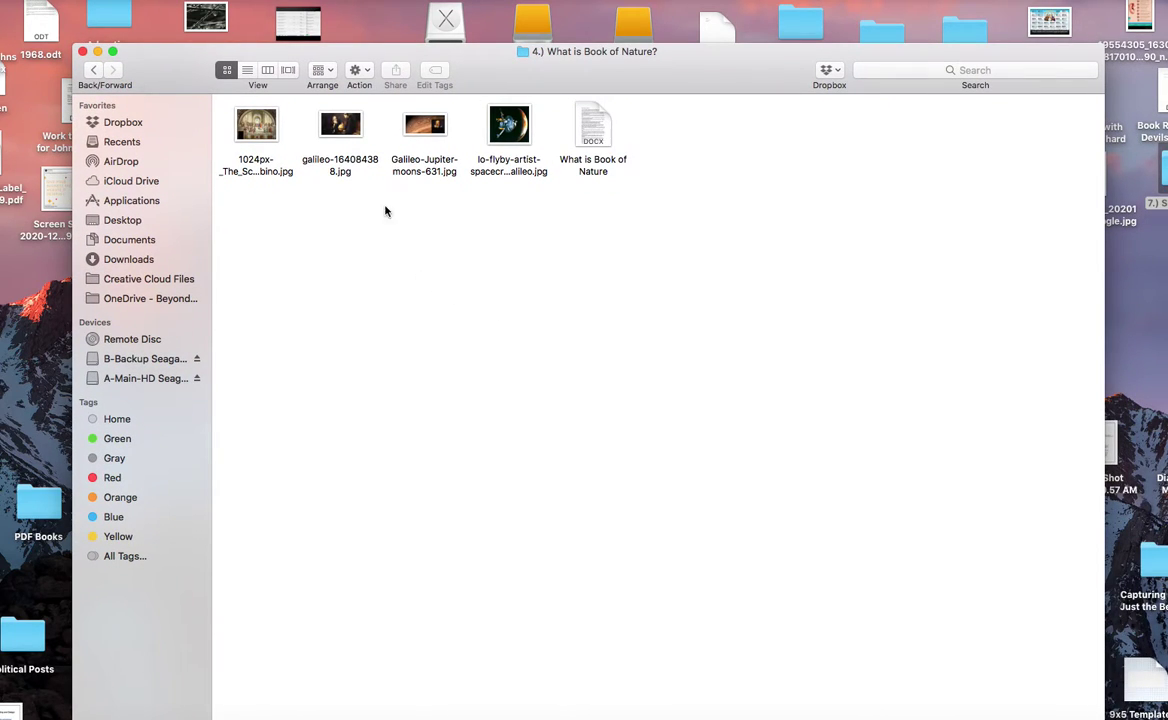
Preview galileo-164084388.jpg and Galileo-Jupiter-moons-631.jpg from the article folder, placing the smaller image over the larger one
click(343, 128)
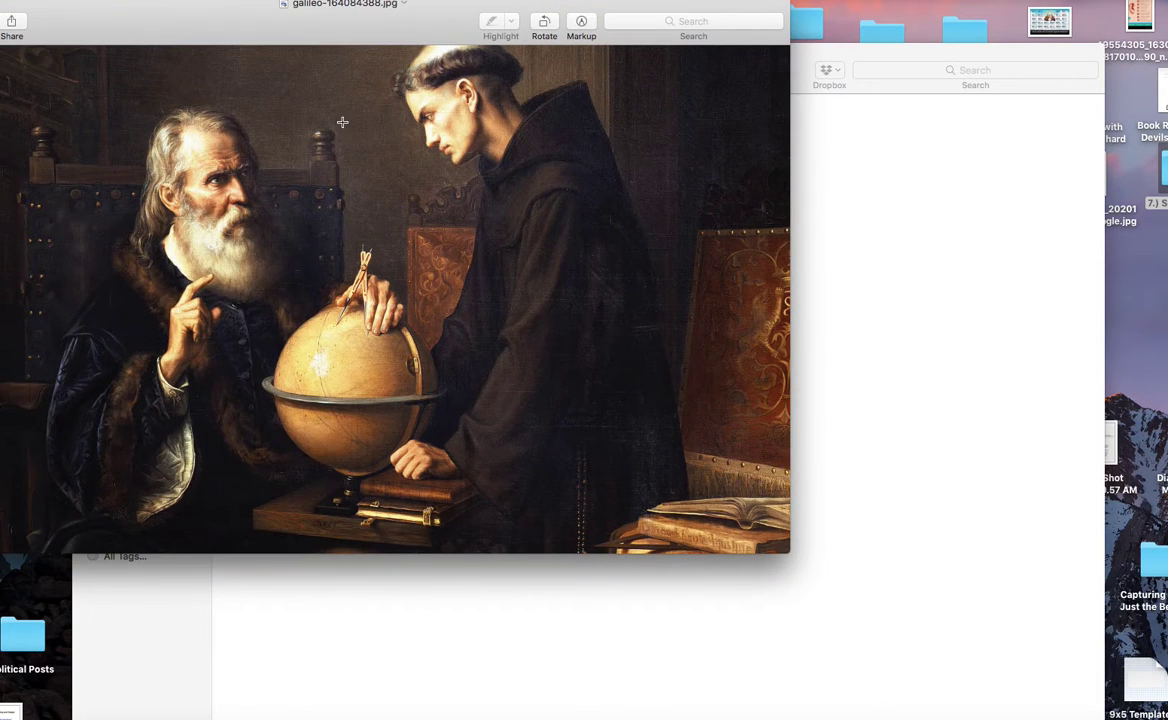
drag(231, 19, 477, 182)
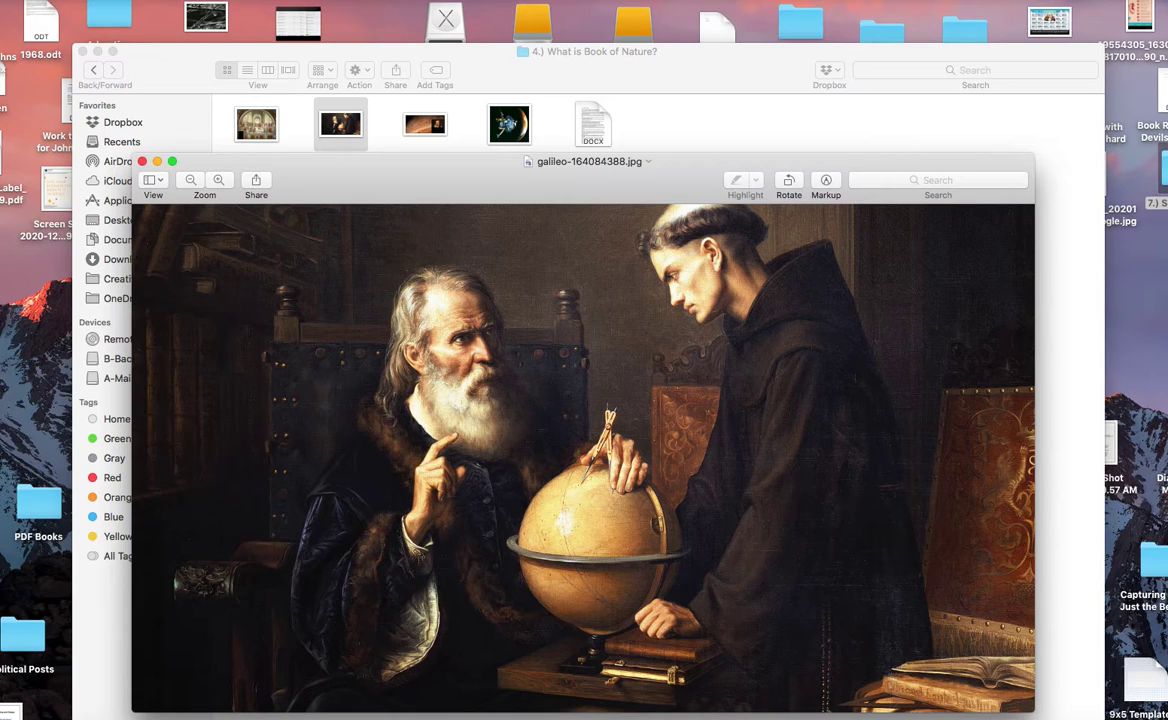
double_click(425, 127)
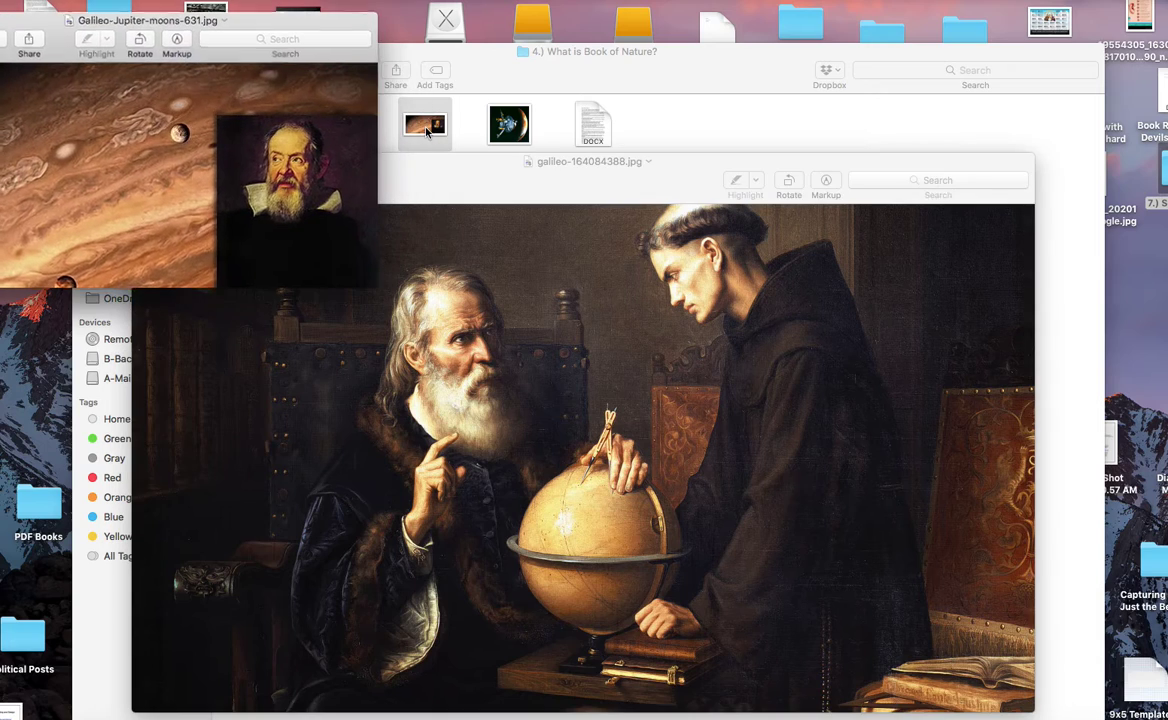
drag(252, 25, 790, 141)
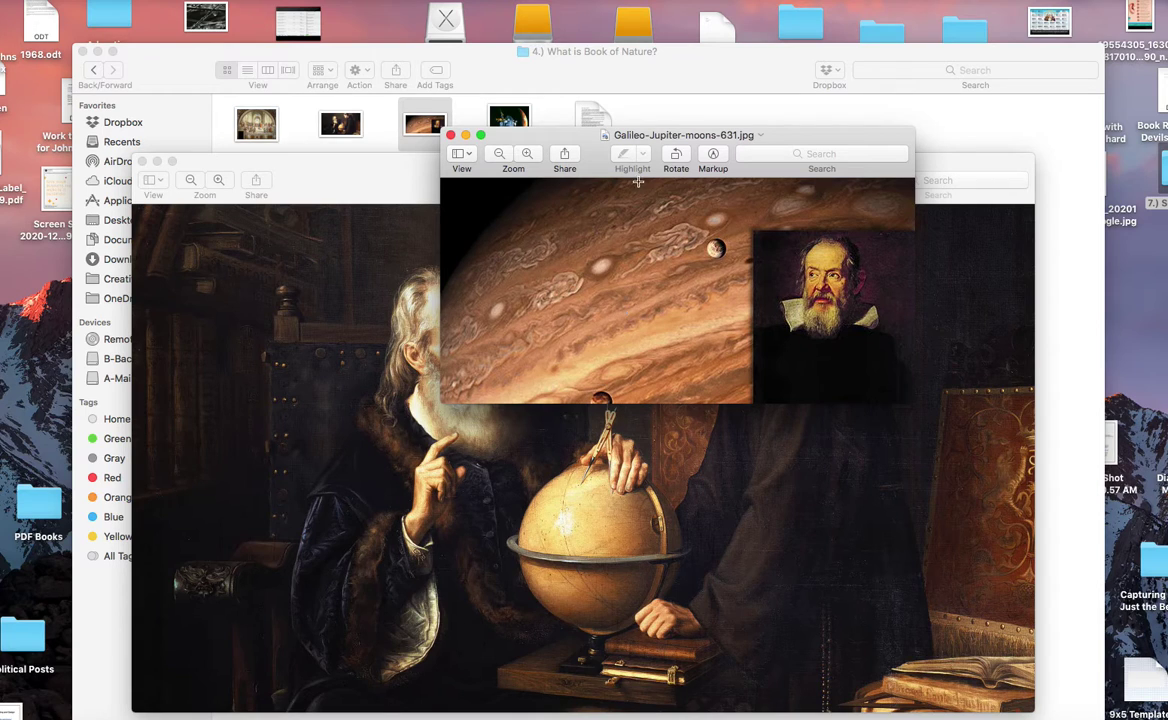
mouse_move(540, 133)
mouse_down()
mouse_move(601, 227)
mouse_move(584, 363)
mouse_up()
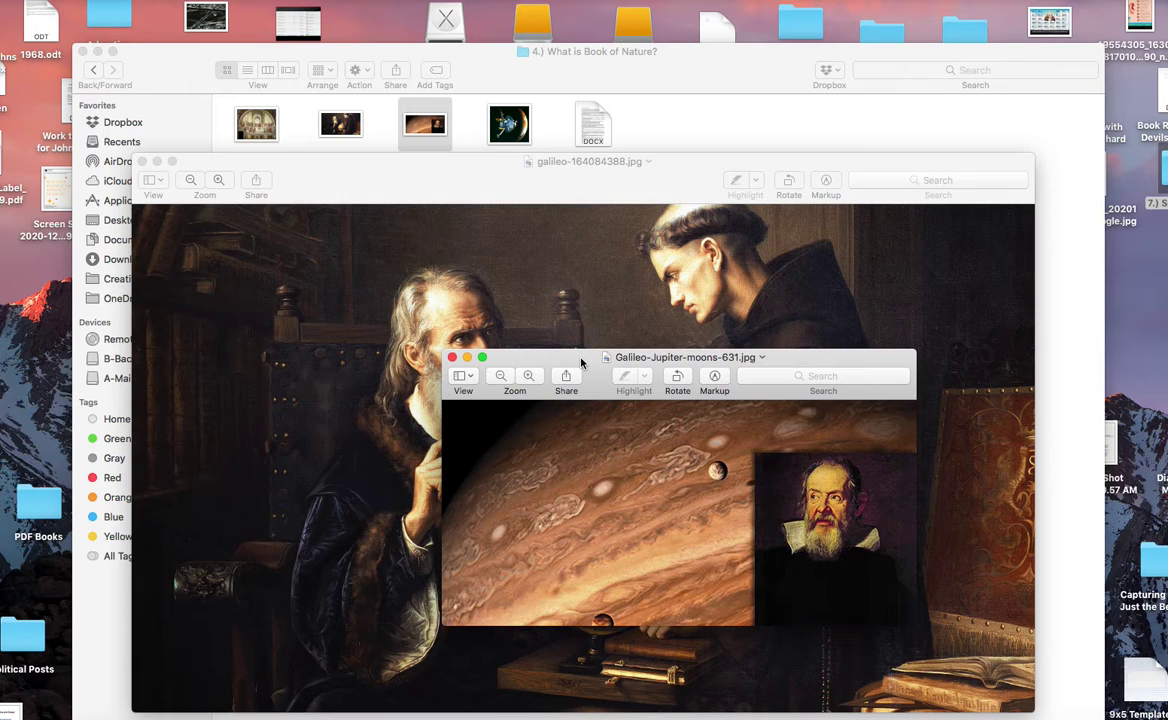
drag(581, 362, 520, 321)
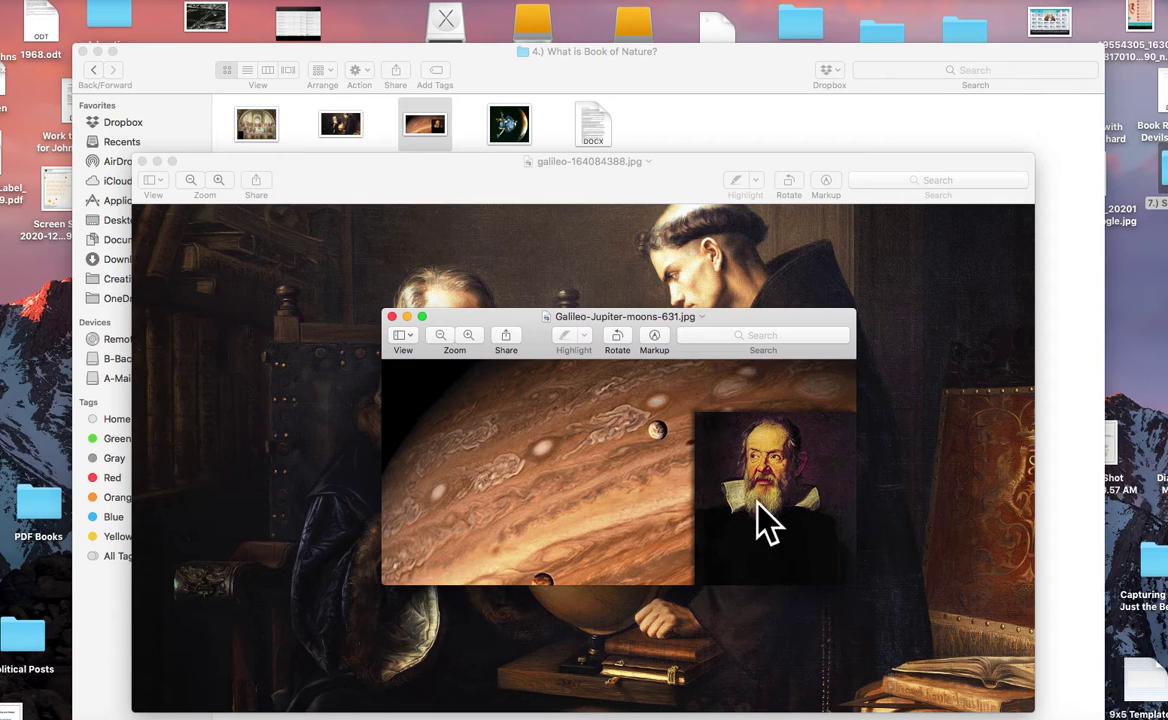
Preview the Io flyby spacecraft image from the article folder, and close all three open image previews
click(497, 127)
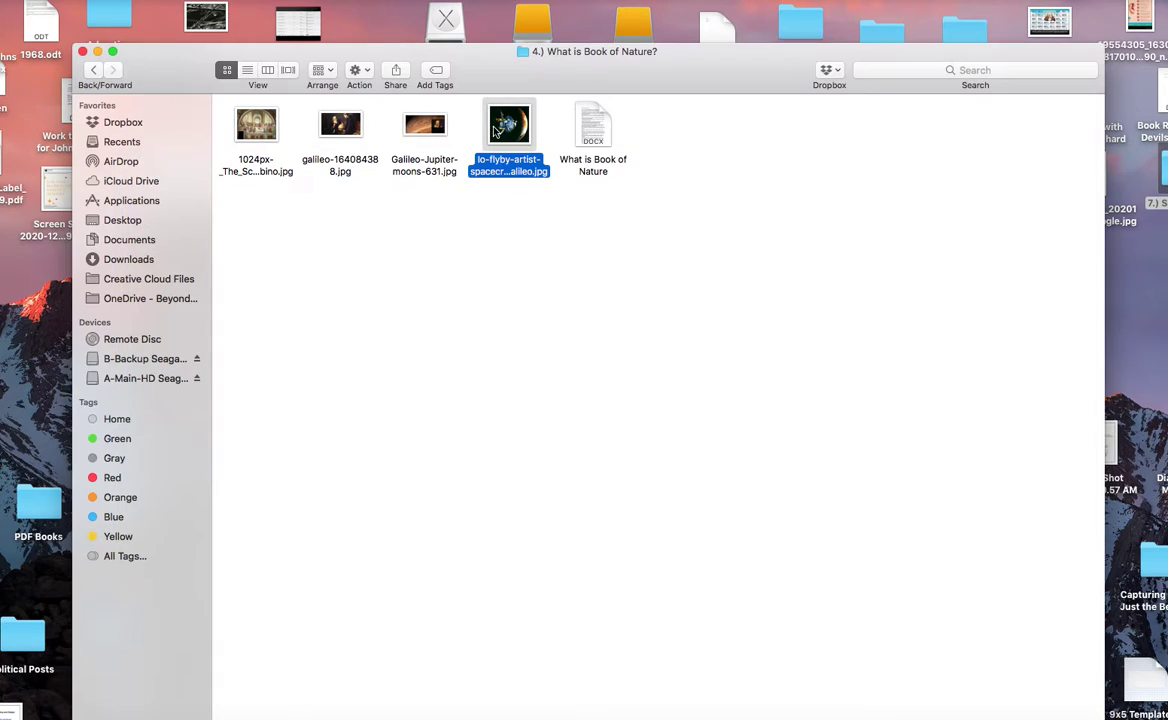
double_click(497, 127)
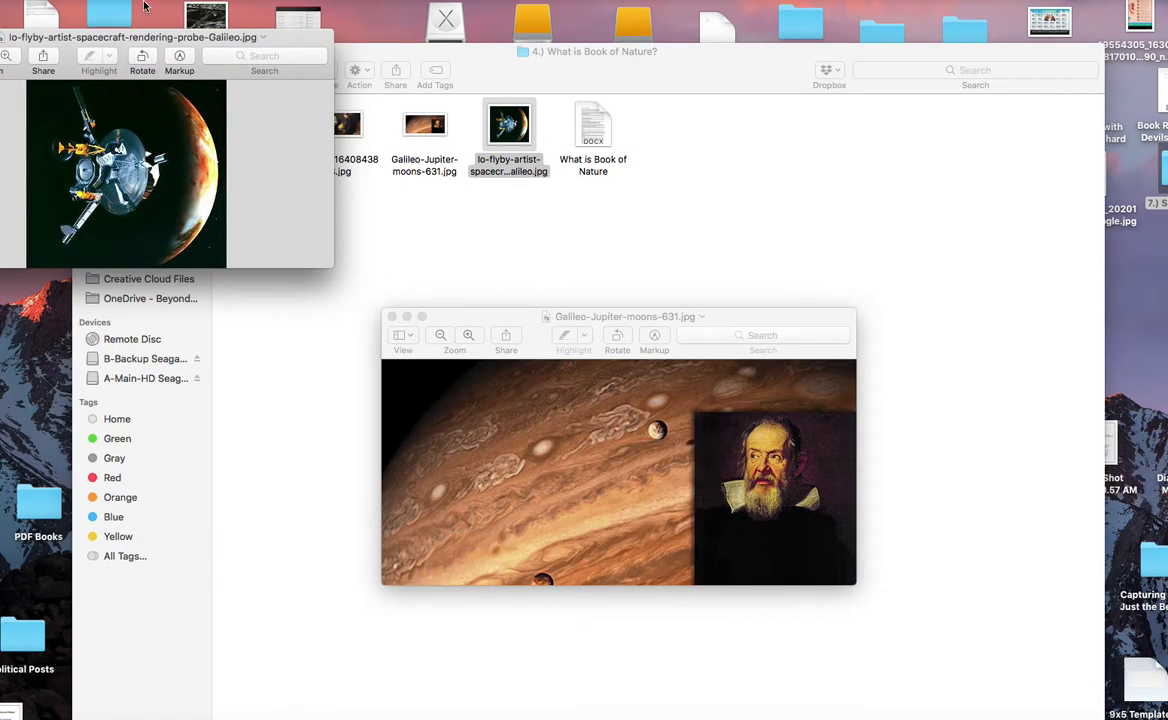
drag(160, 30, 700, 188)
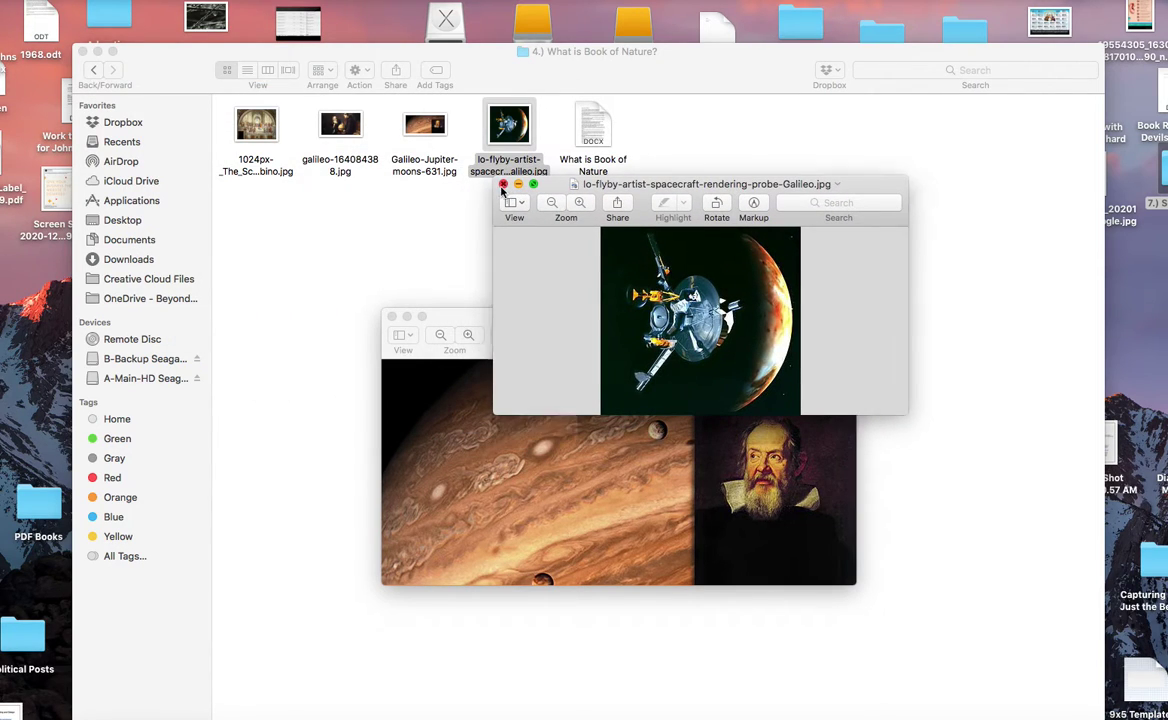
key(super+w)
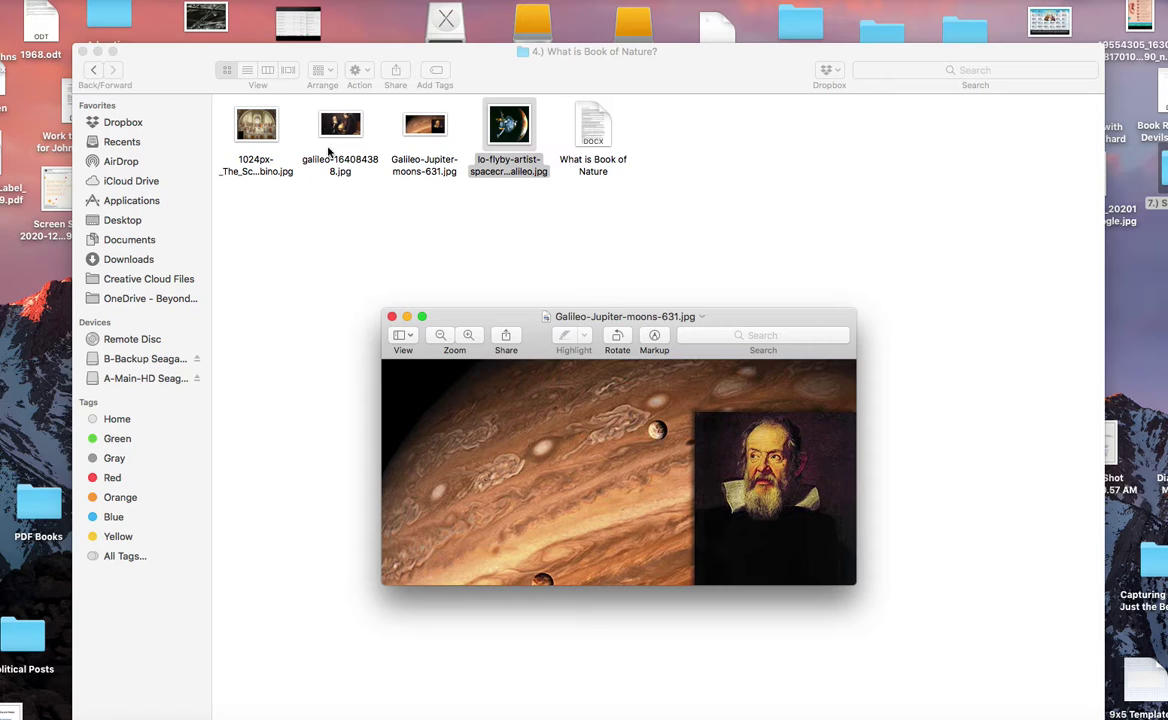
click(392, 317)
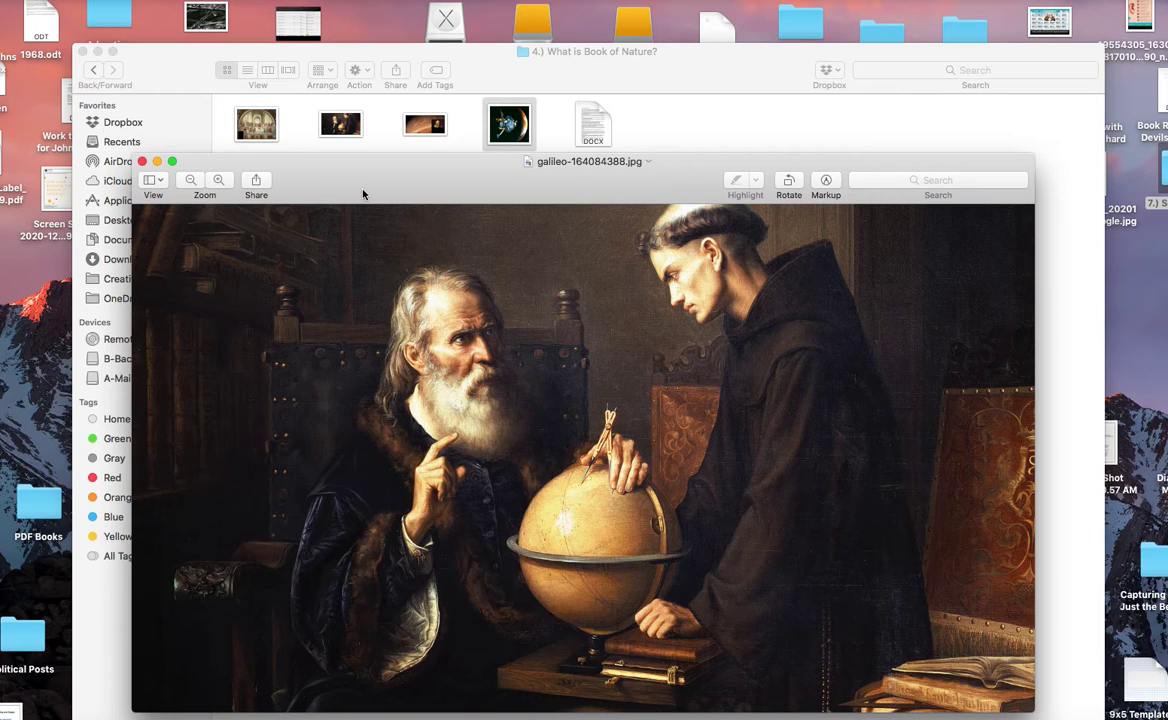
click(142, 161)
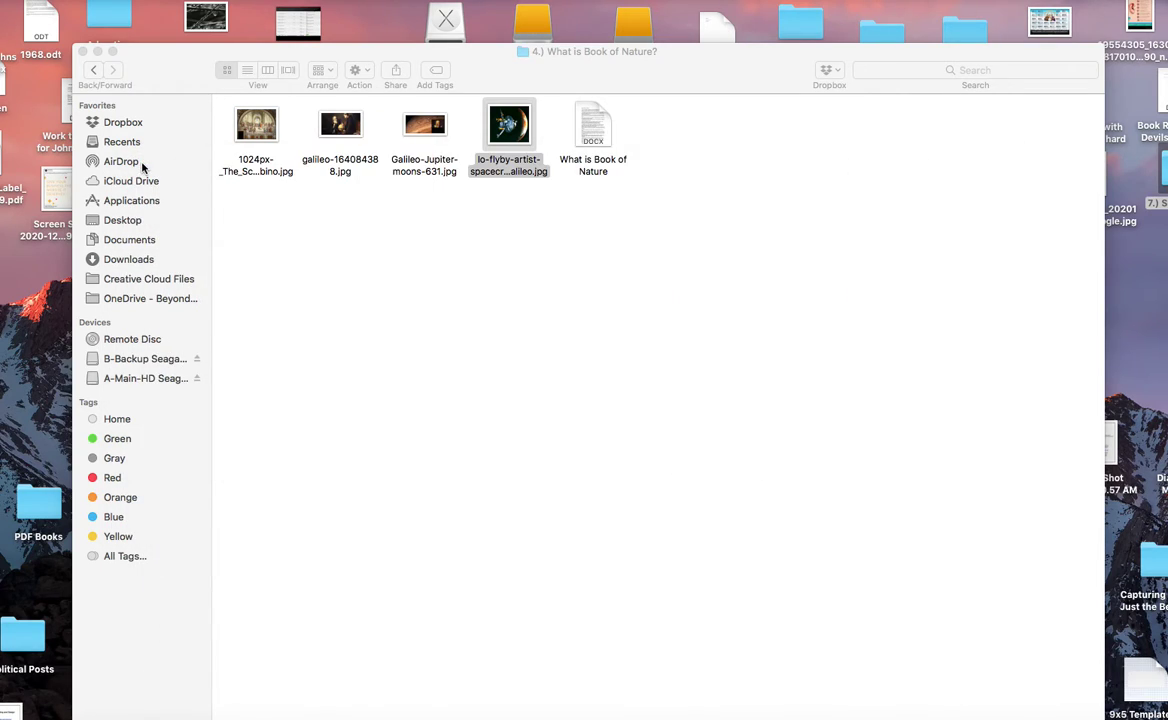
Open galileo-164084388.jpg from the article folder in Adobe Photoshop CC 2018
right_click(349, 124)
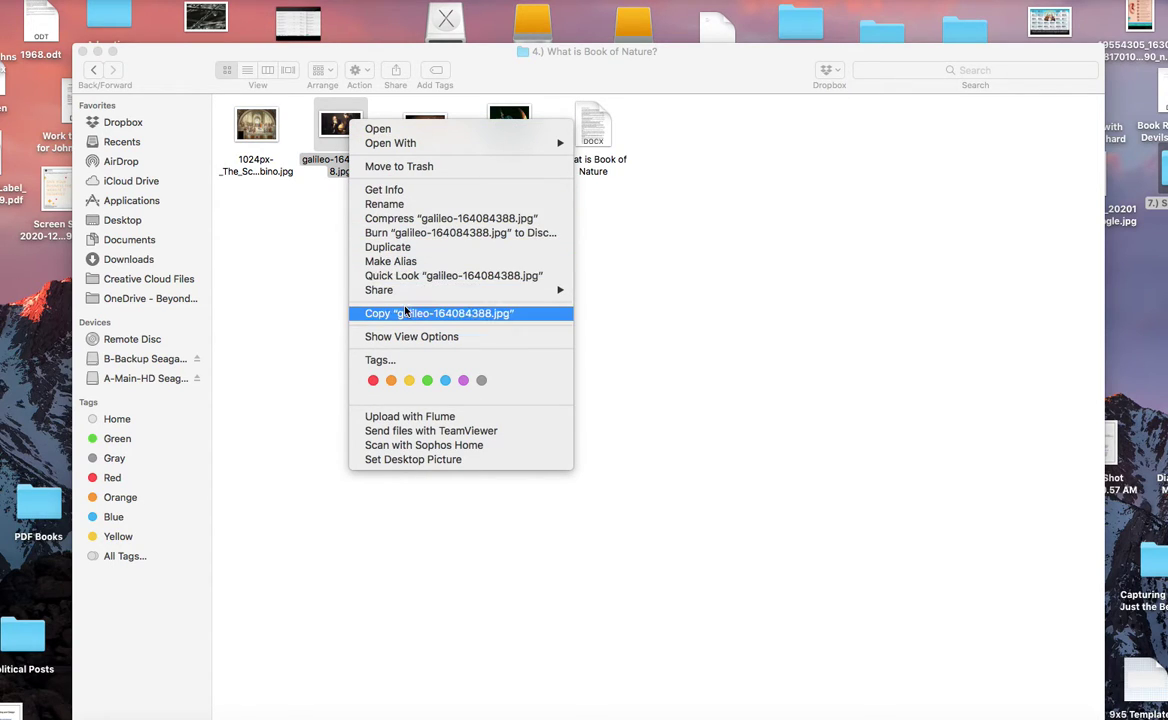
mouse_move(535, 142)
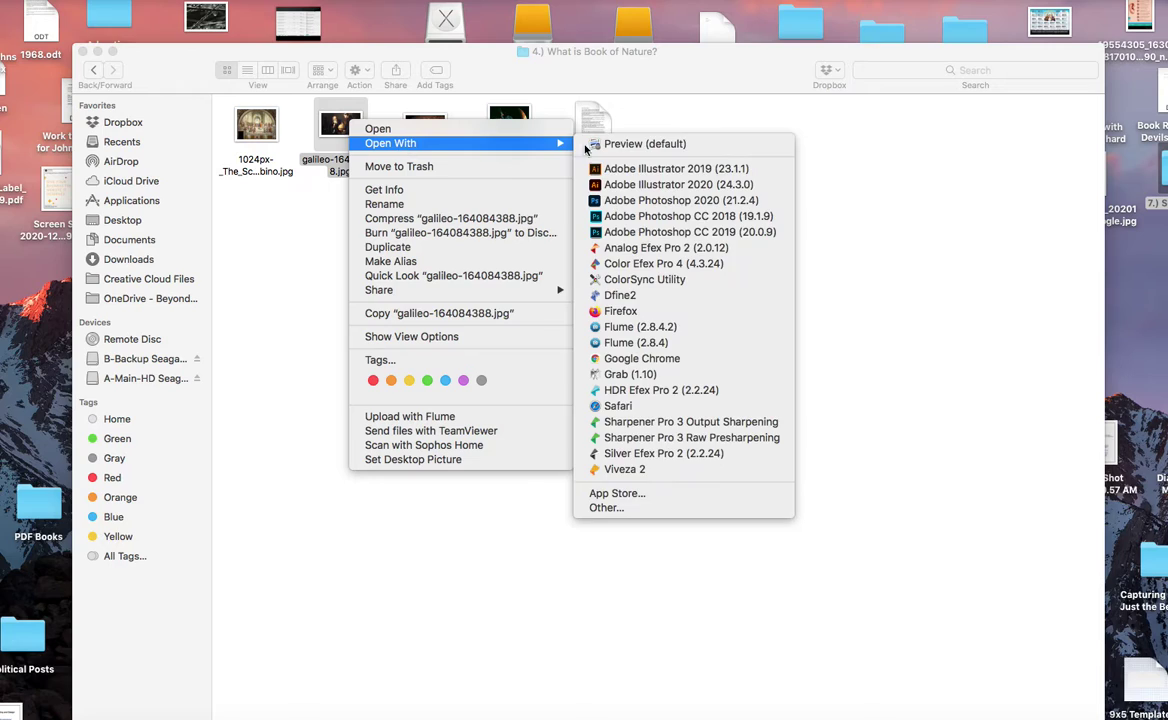
click(614, 218)
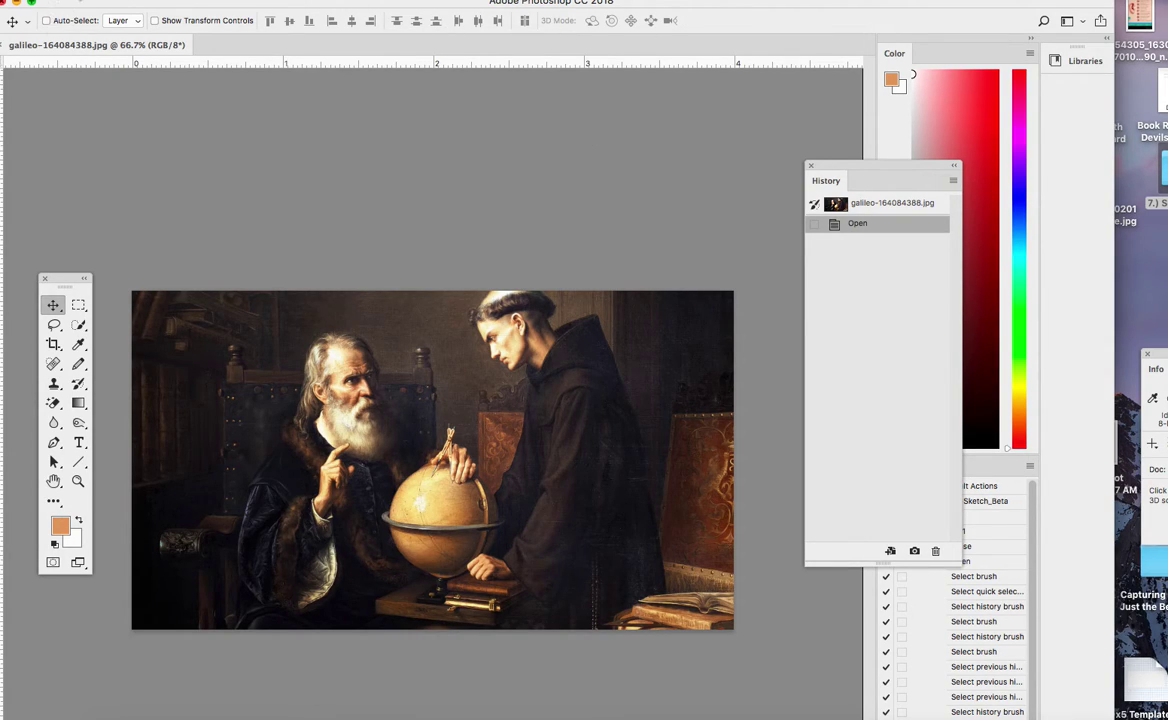
Check the Galileo painting's pixel dimensions and resolution in the Image Size dialog, and close it without applying changes
click(90, 2)
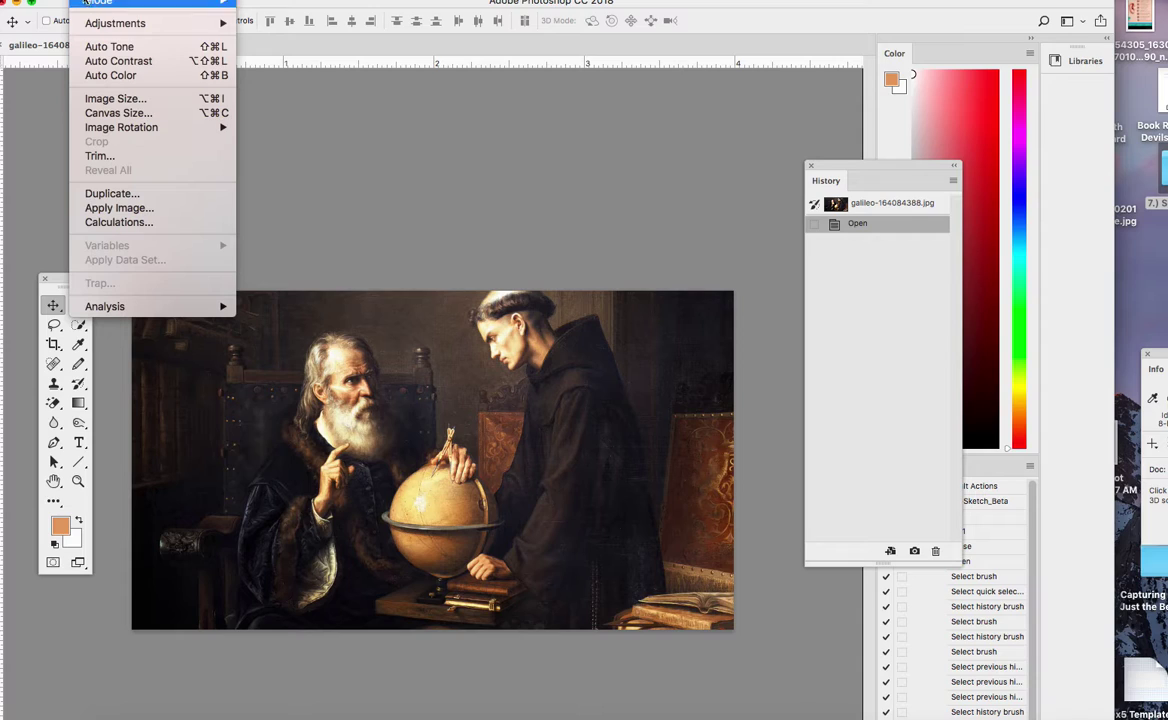
click(117, 99)
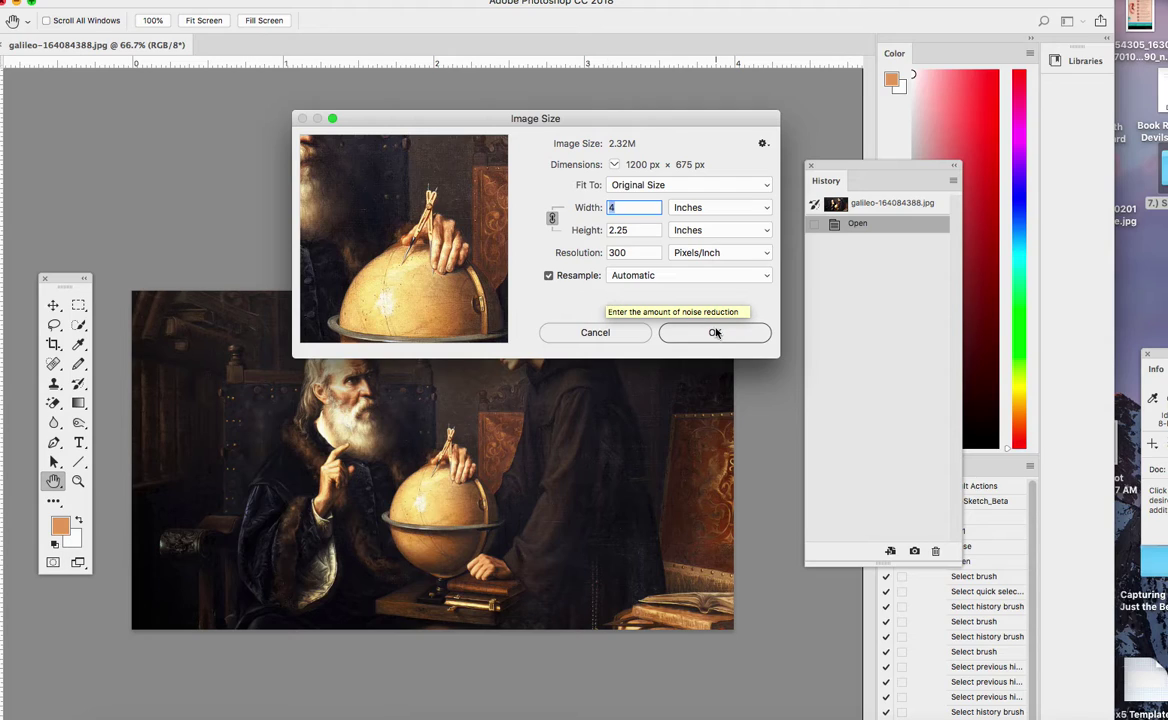
click(600, 333)
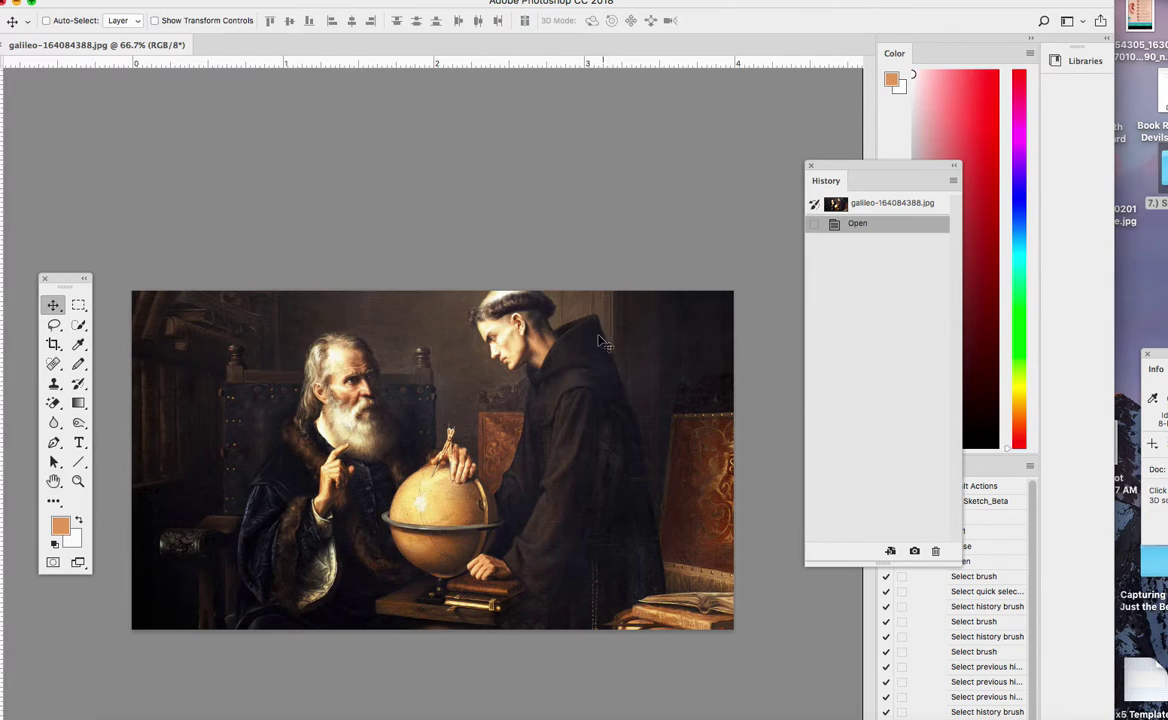
Crop the Galileo painting at a 9:5 ratio to about 1152 × 640 px, trimming a little off its edges
click(53, 344)
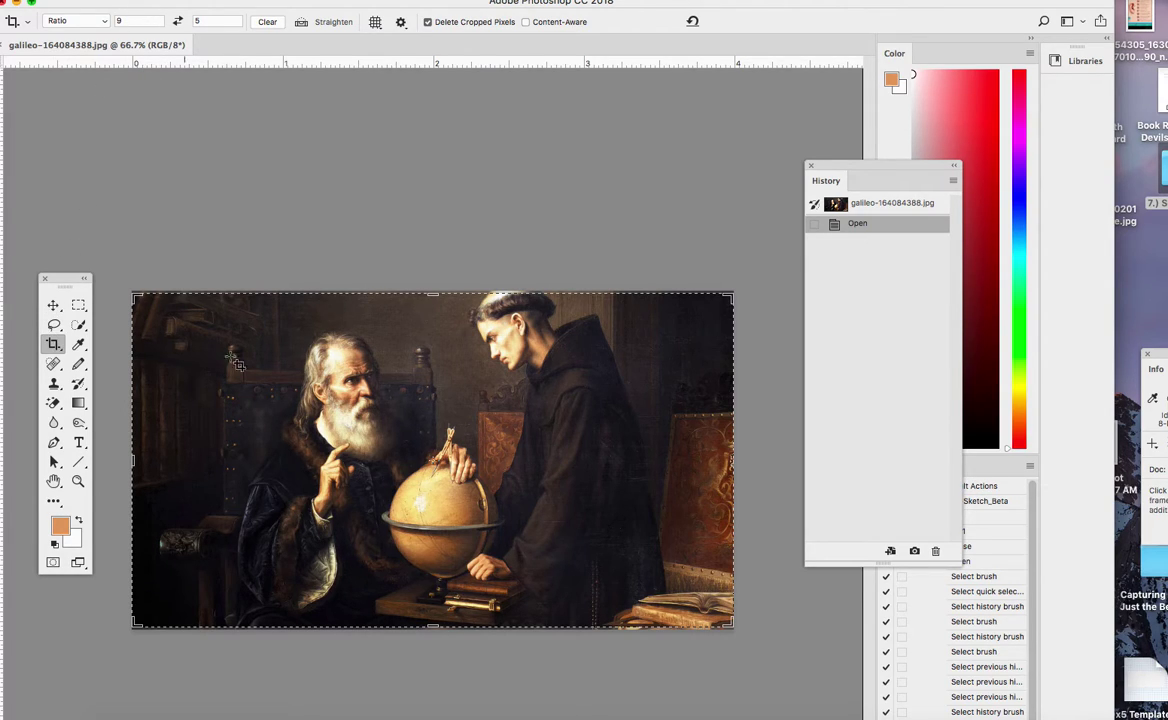
drag(731, 297, 670, 351)
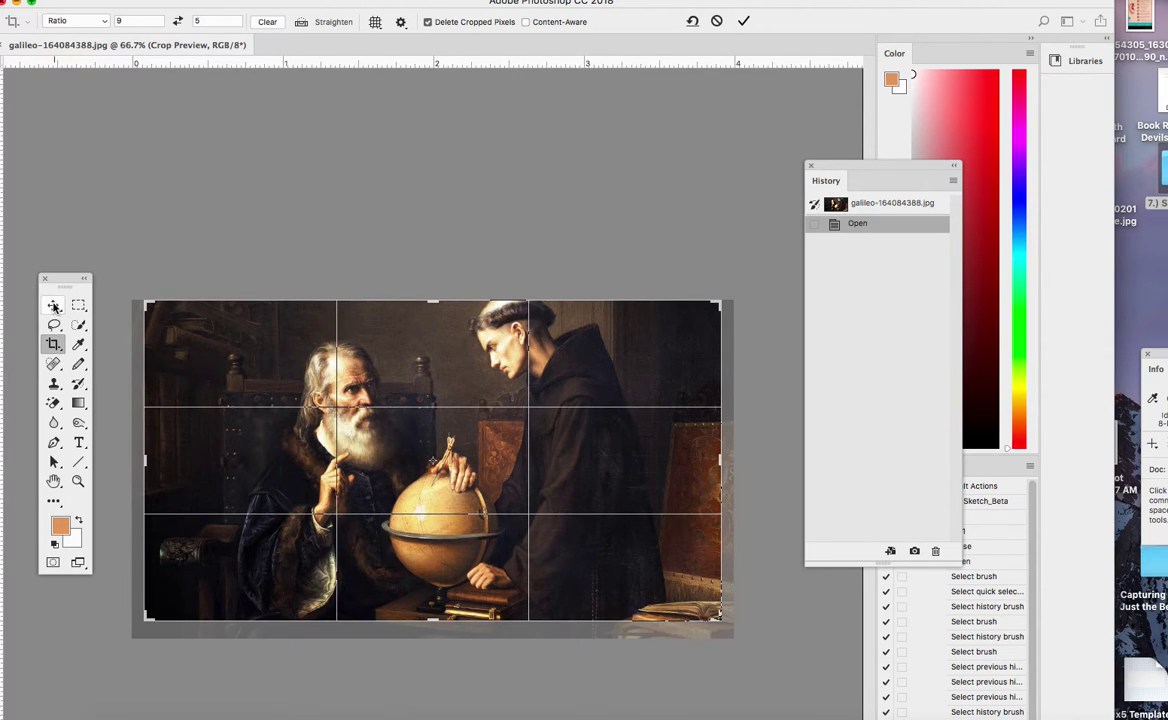
click(53, 306)
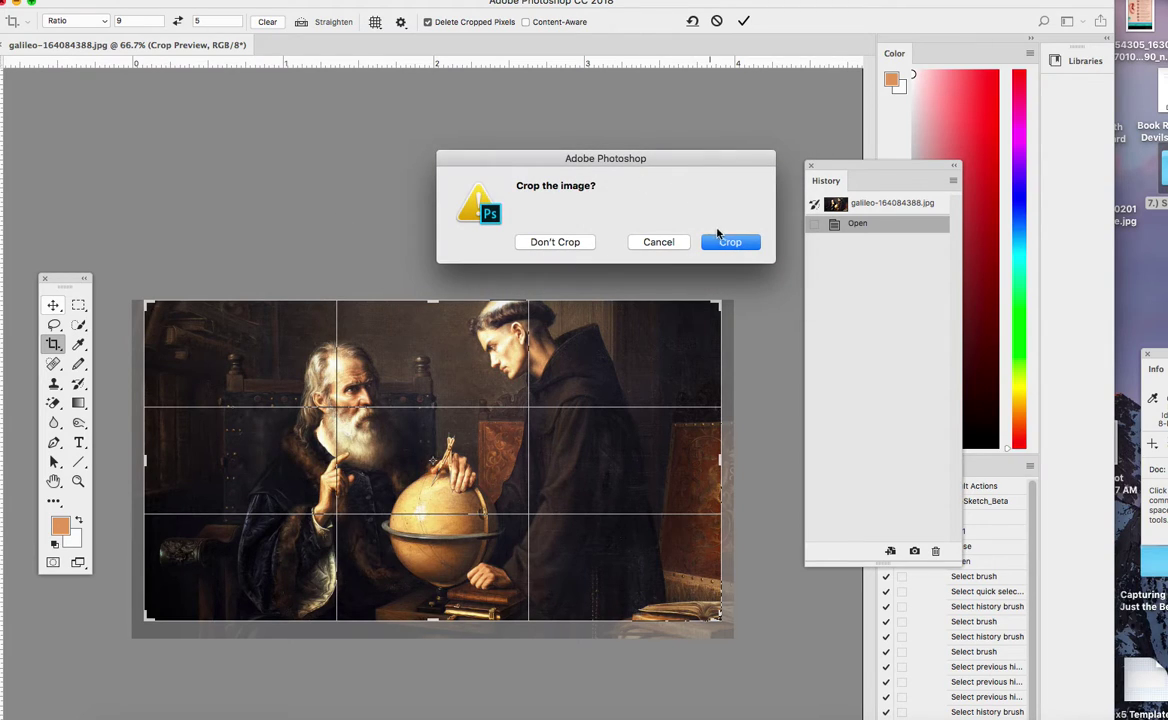
click(730, 242)
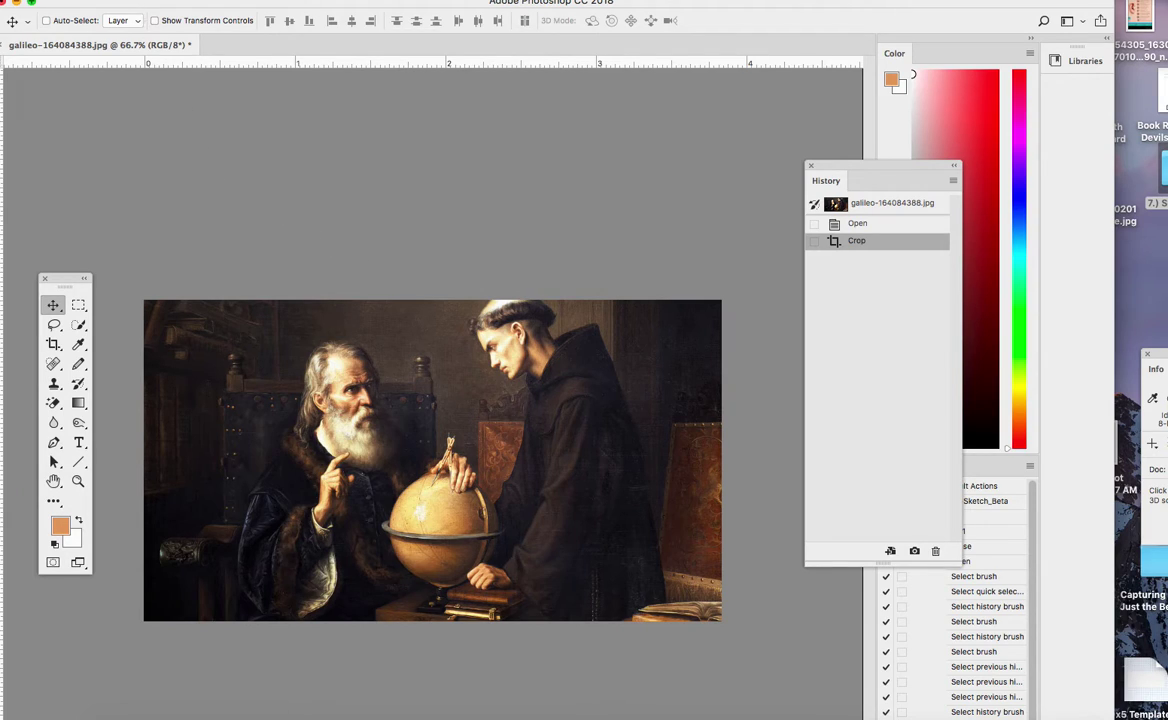
Resize the cropped painting to 9 inches wide at a resolution of 96 pixels/inch
click(88, 1)
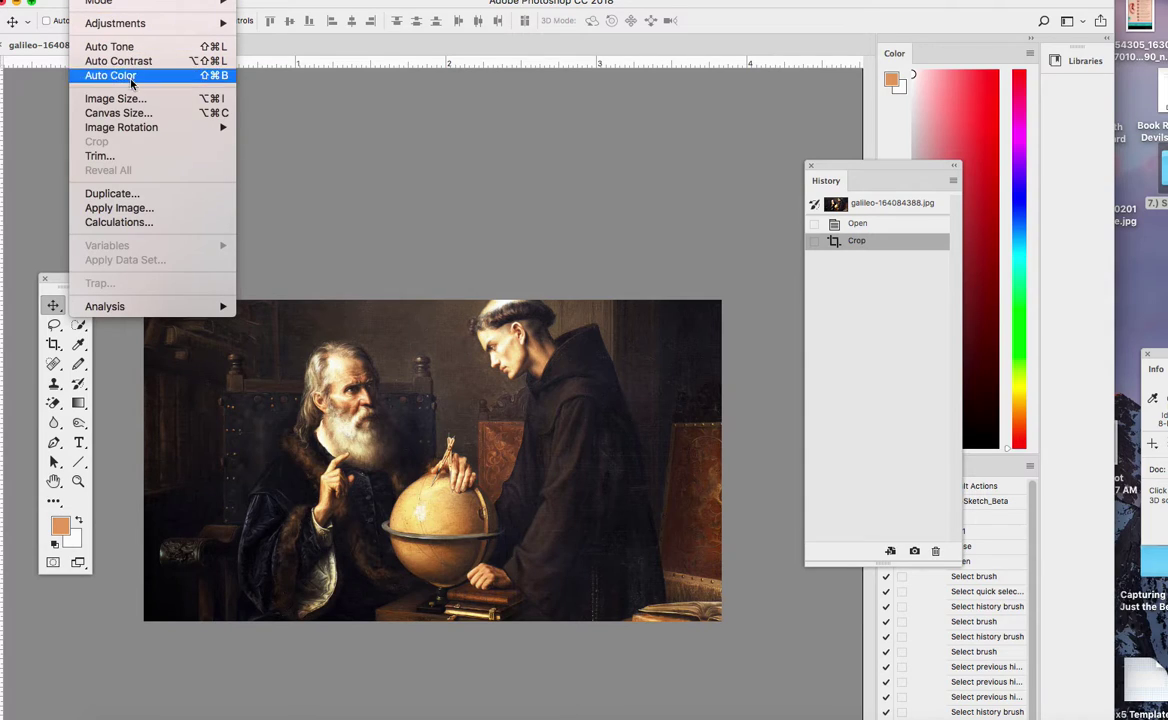
click(201, 100)
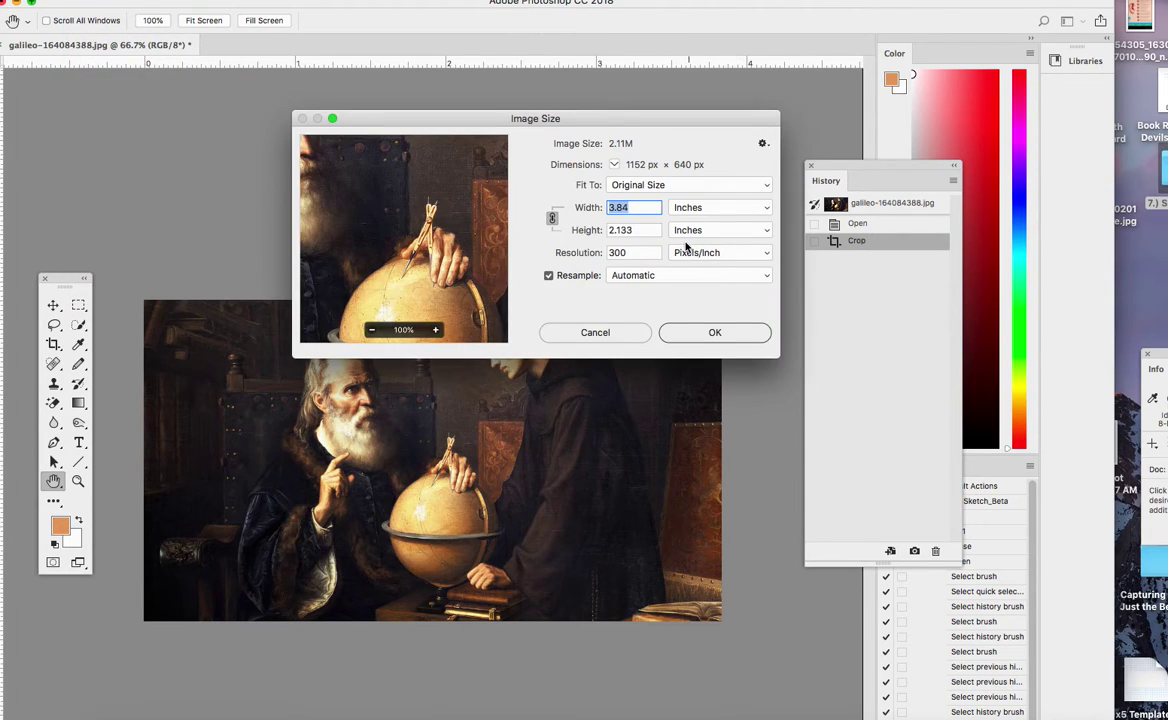
drag(633, 207, 610, 208)
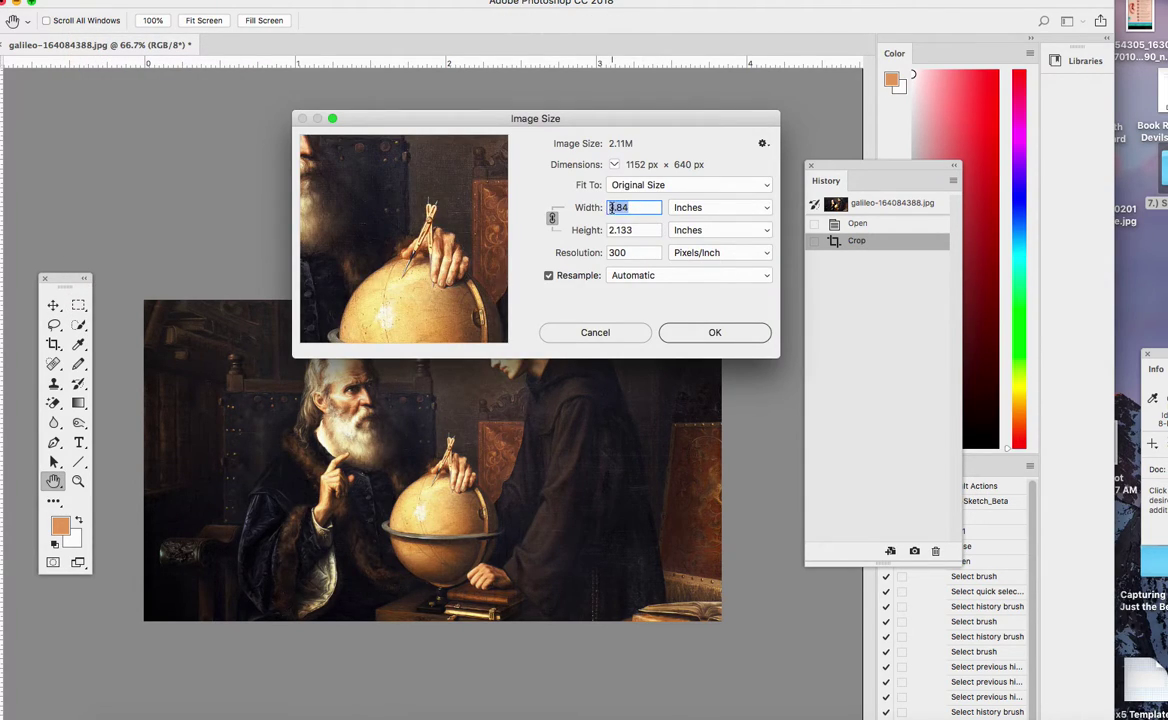
text(9)
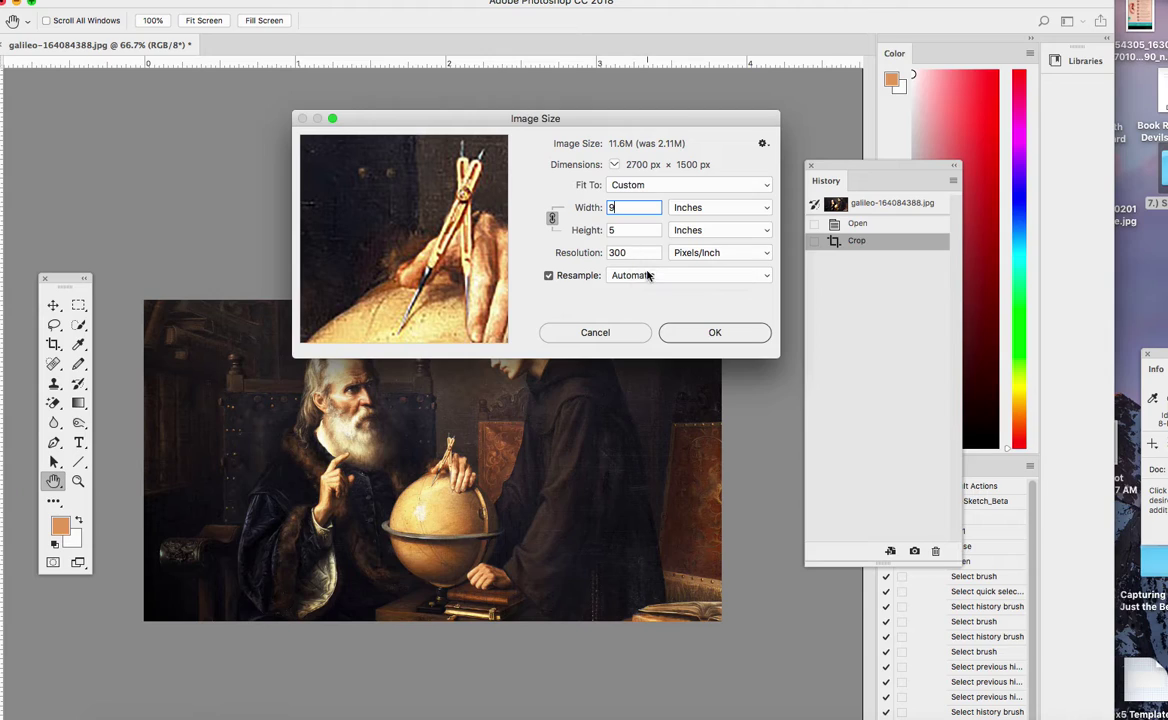
drag(634, 253, 600, 252)
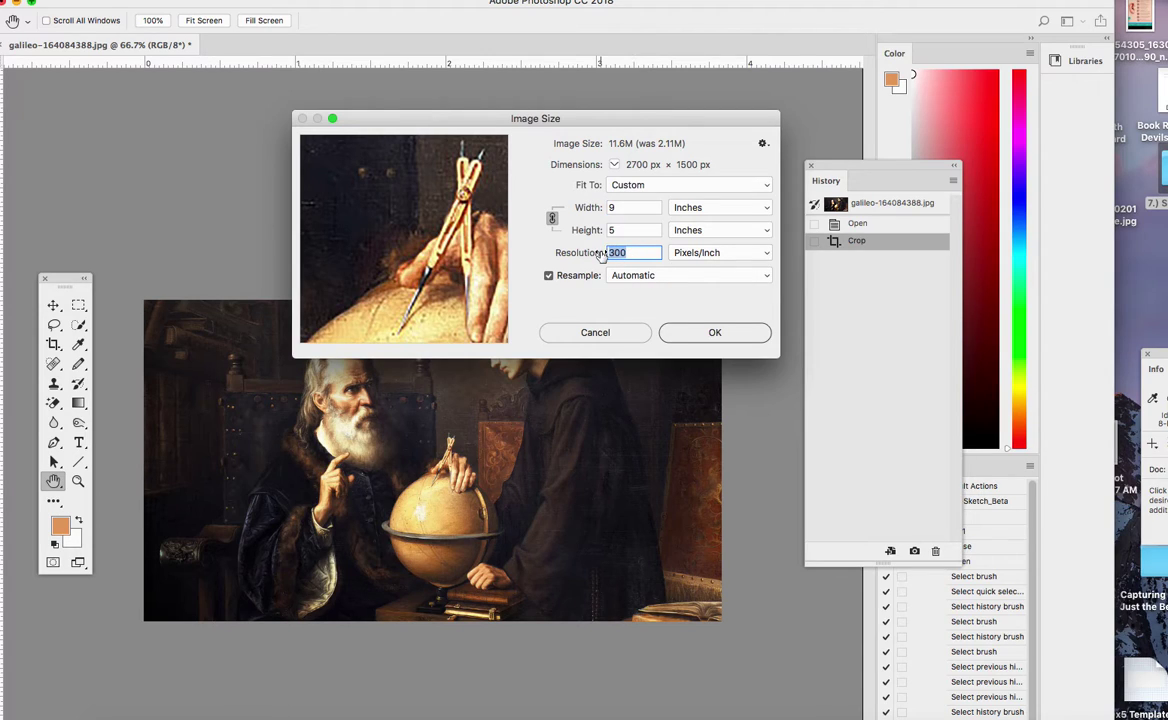
text(9)
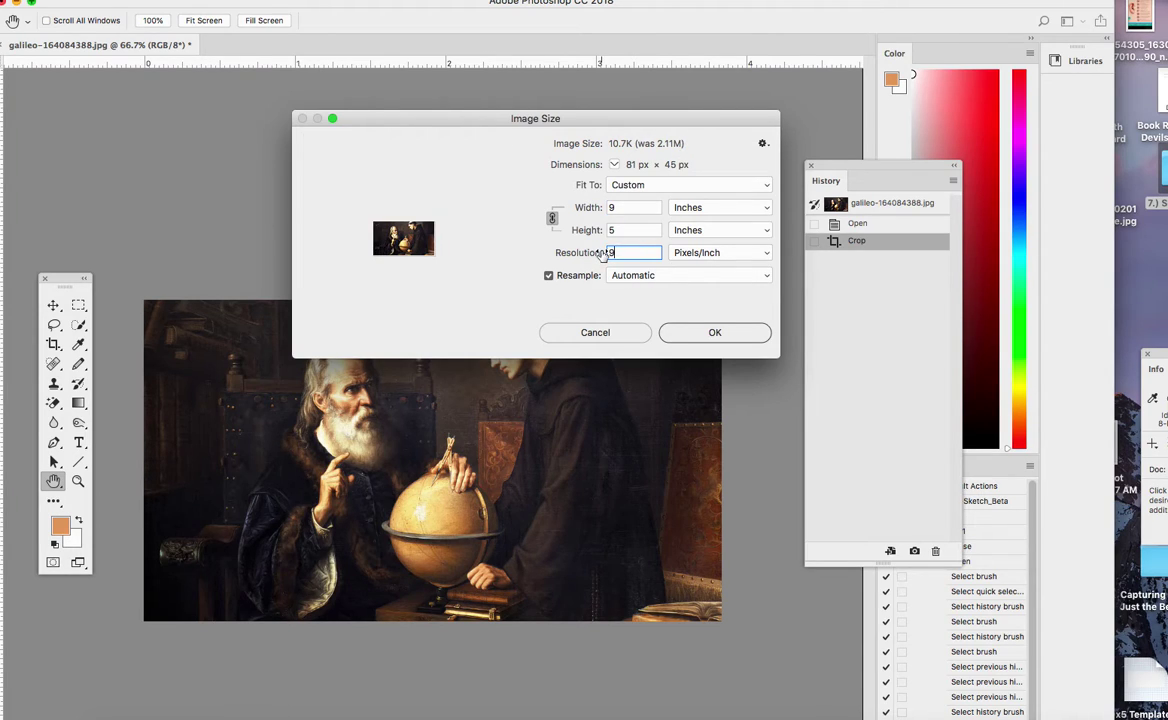
text(6)
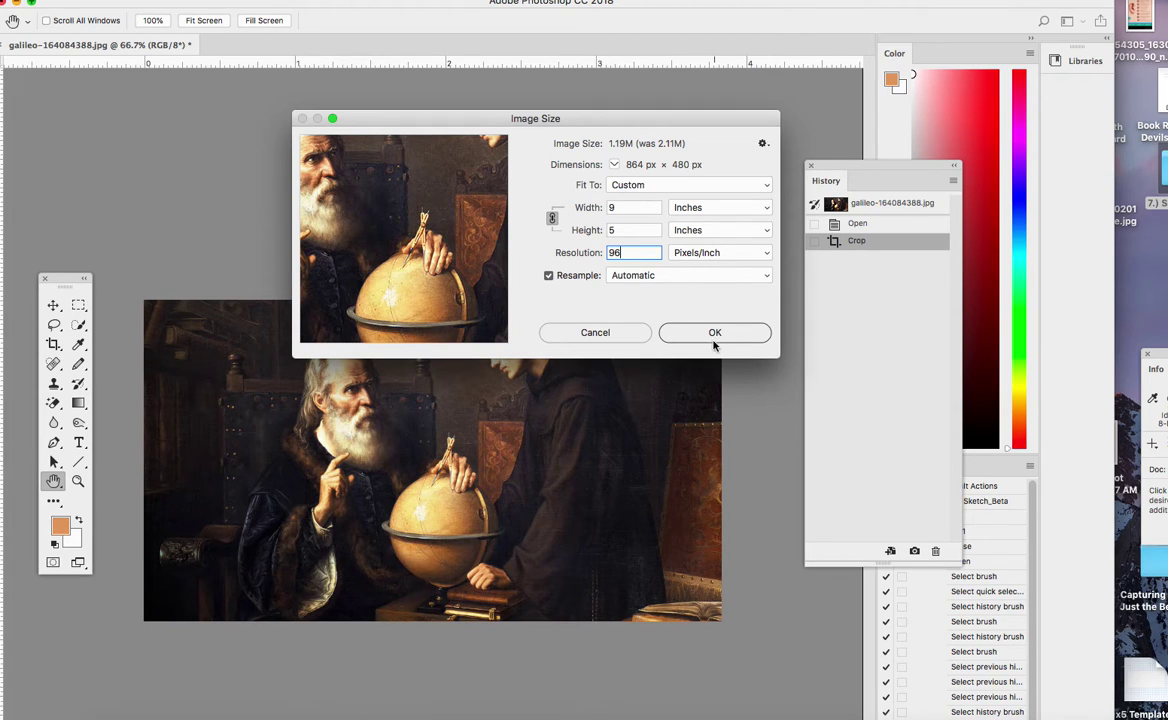
click(714, 333)
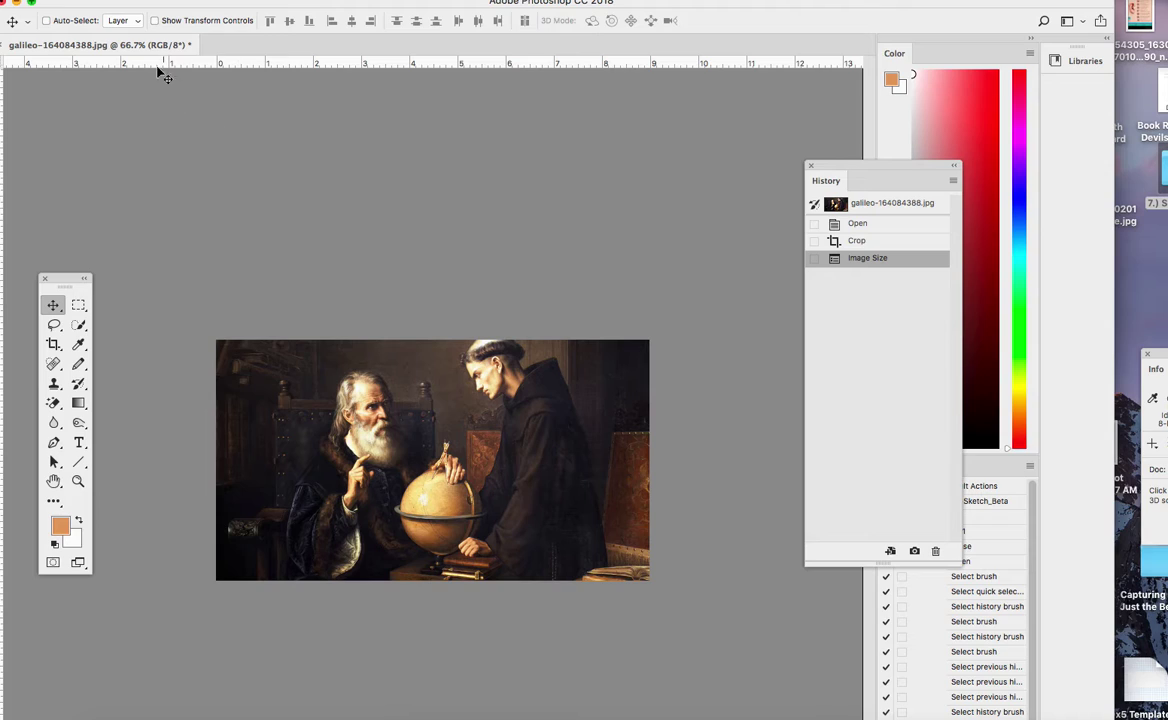
Save the resized painting as galileo-teaching.jpg in the article folder, in JPEG format at Maximum quality 12
click(30, 2)
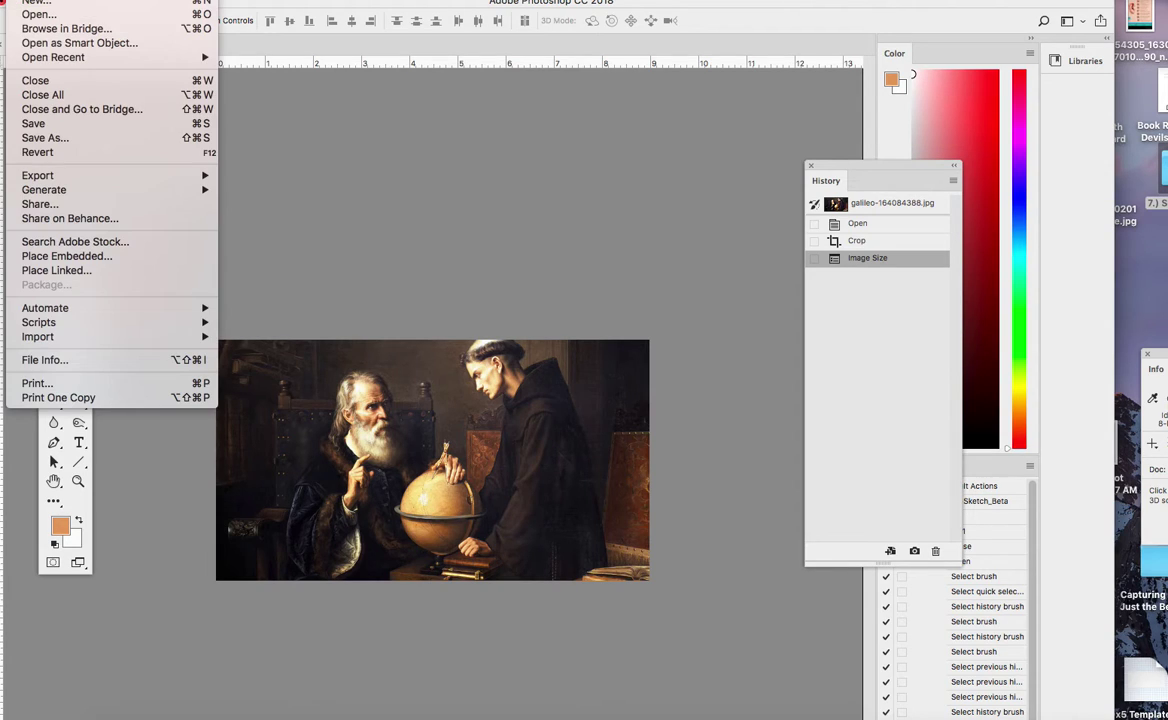
click(44, 139)
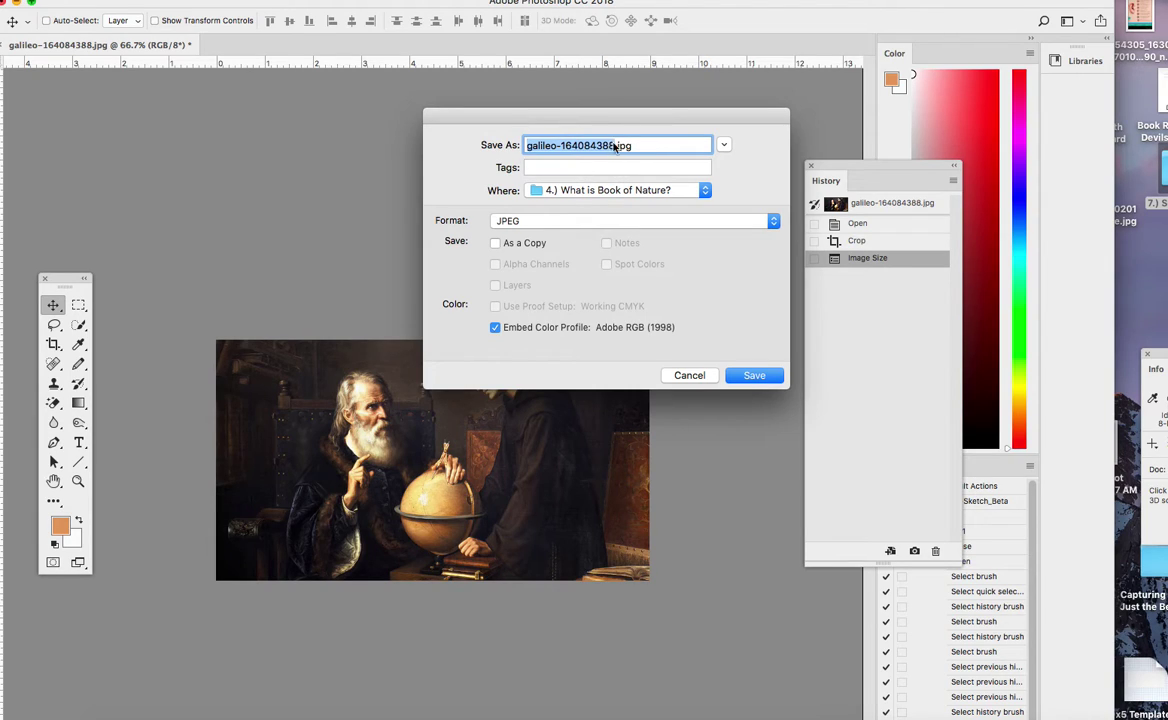
click(560, 135)
key(BackSpace)
key(BackSpace)
key(BackSpace)
key(BackSpace)
key(BackSpace)
key(BackSpace)
key(BackSpace)
key(BackSpace)
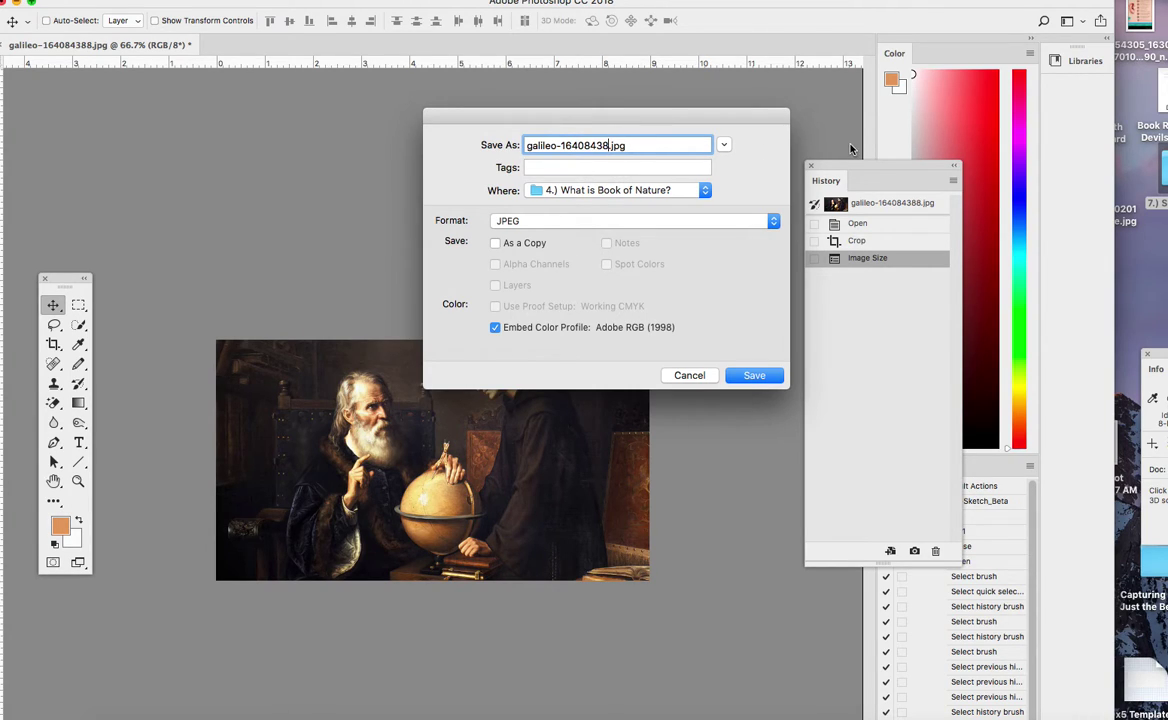
key(BackSpace)
text(teaching)
click(752, 375)
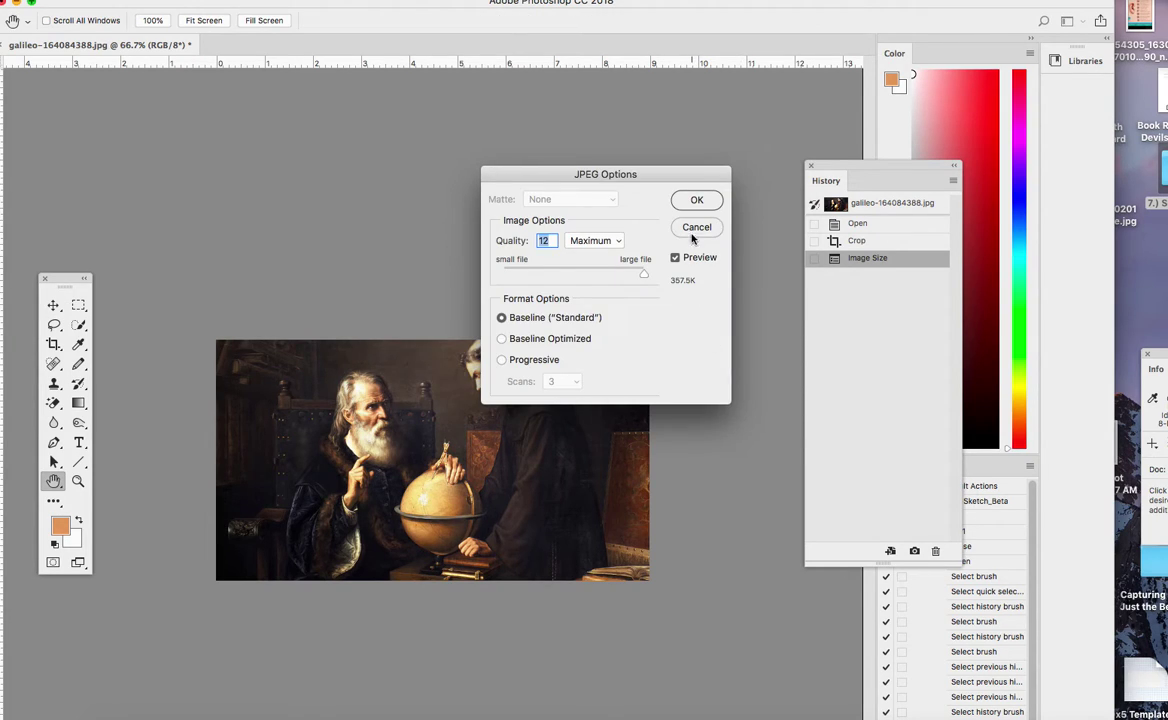
click(696, 202)
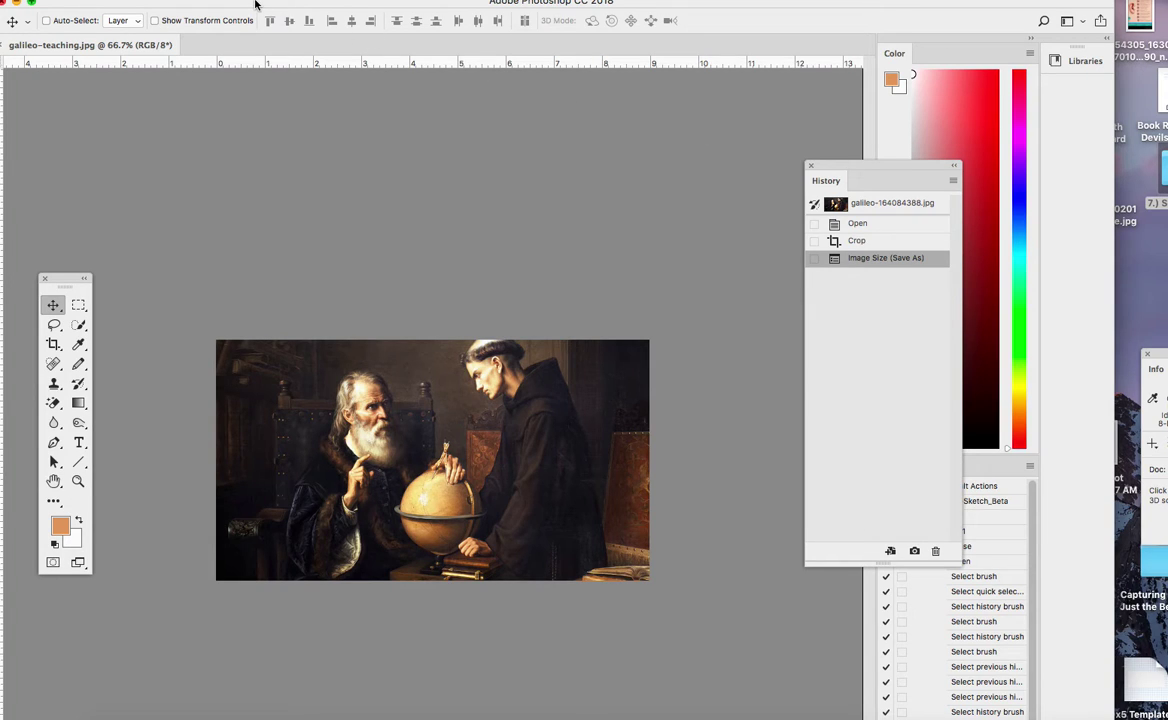
Uncover the article folder in Finder and preview galileo-teaching.jpg, placing the image fully in view
drag(257, 2, 409, 420)
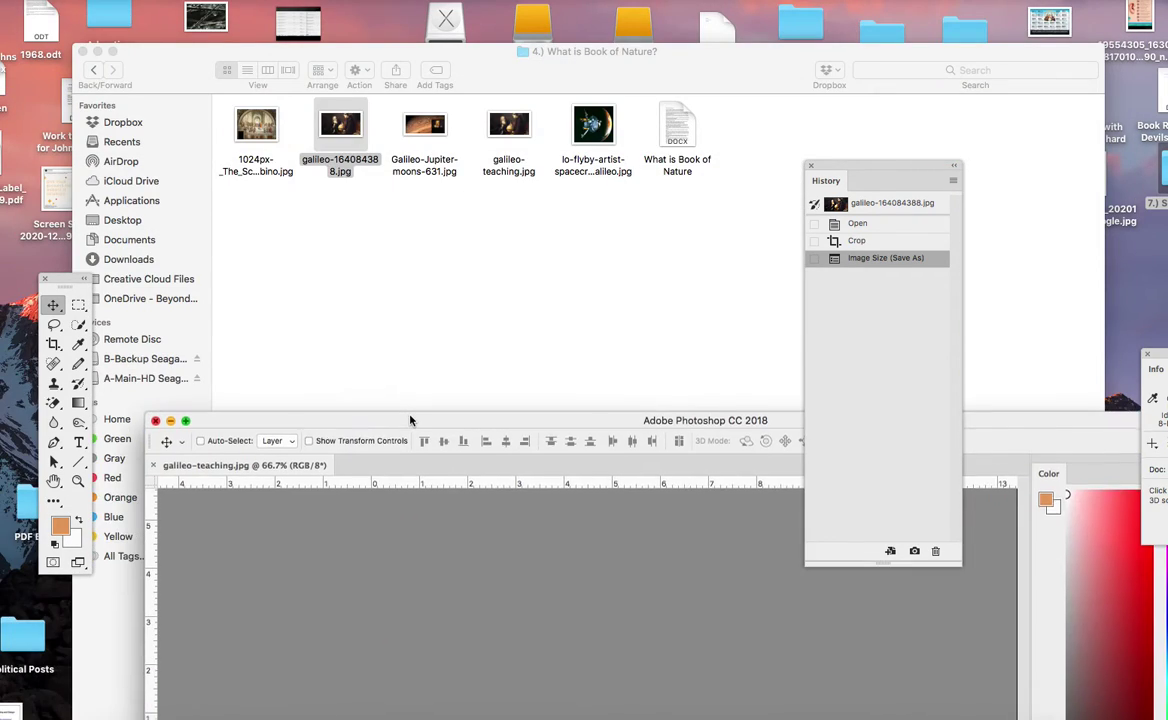
right_click(335, 172)
click(344, 108)
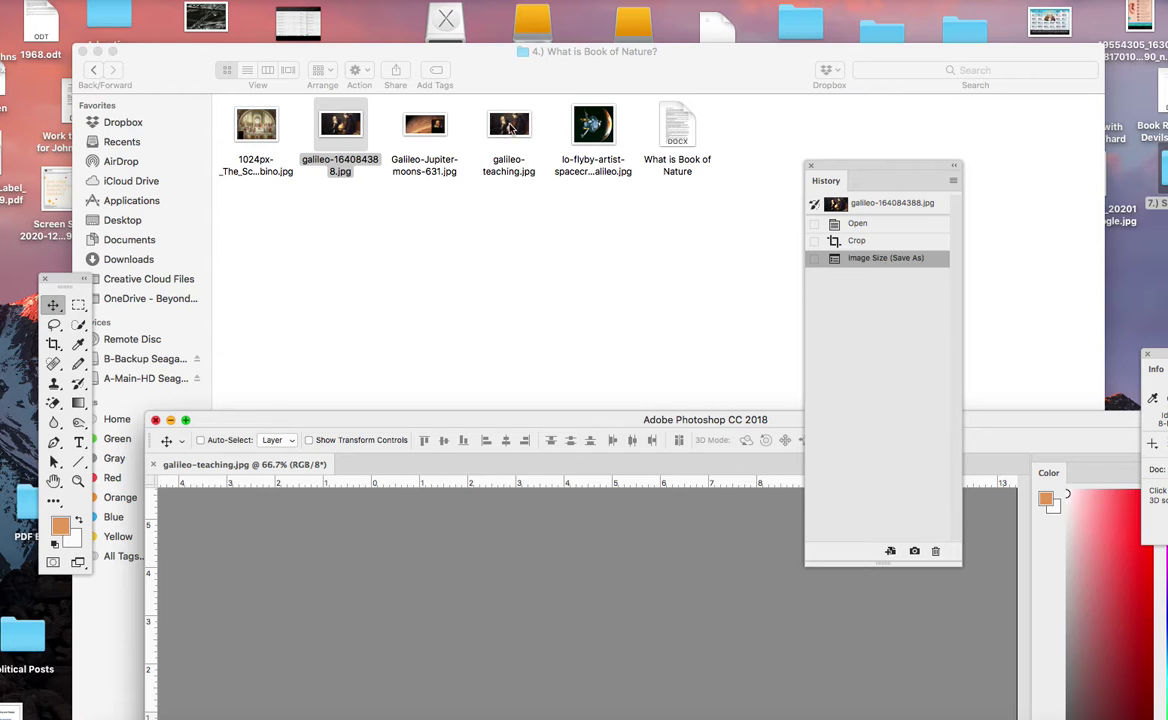
click(509, 126)
double_click(492, 124)
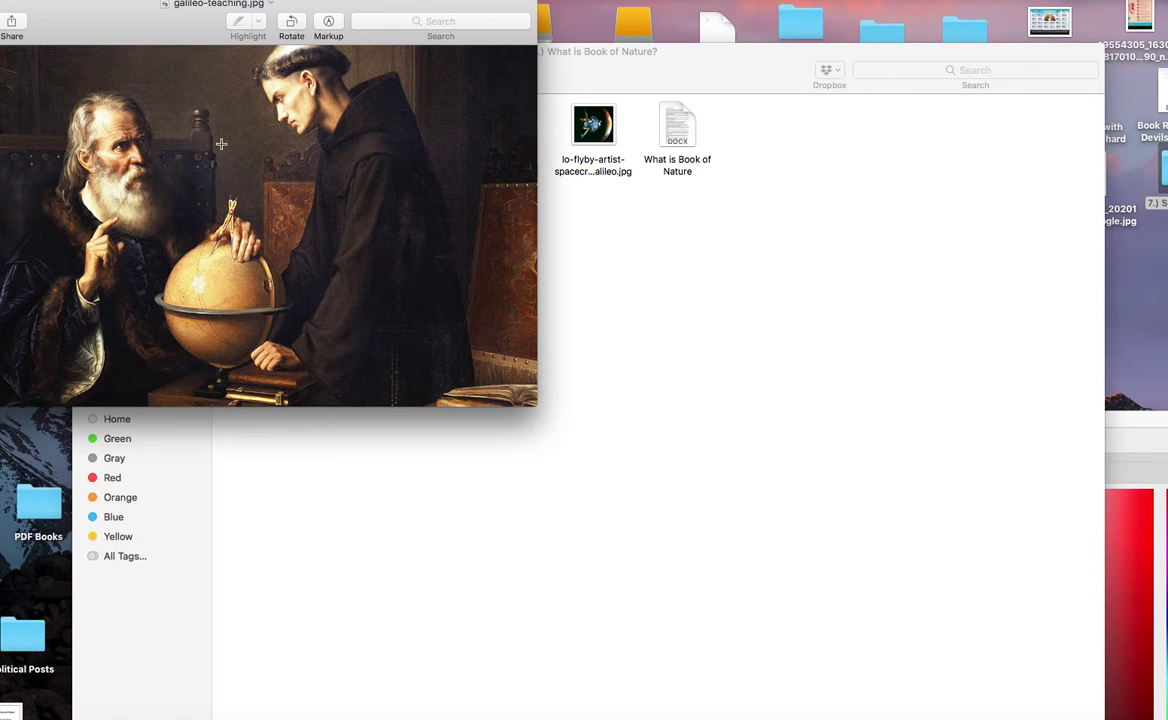
drag(125, 32, 426, 262)
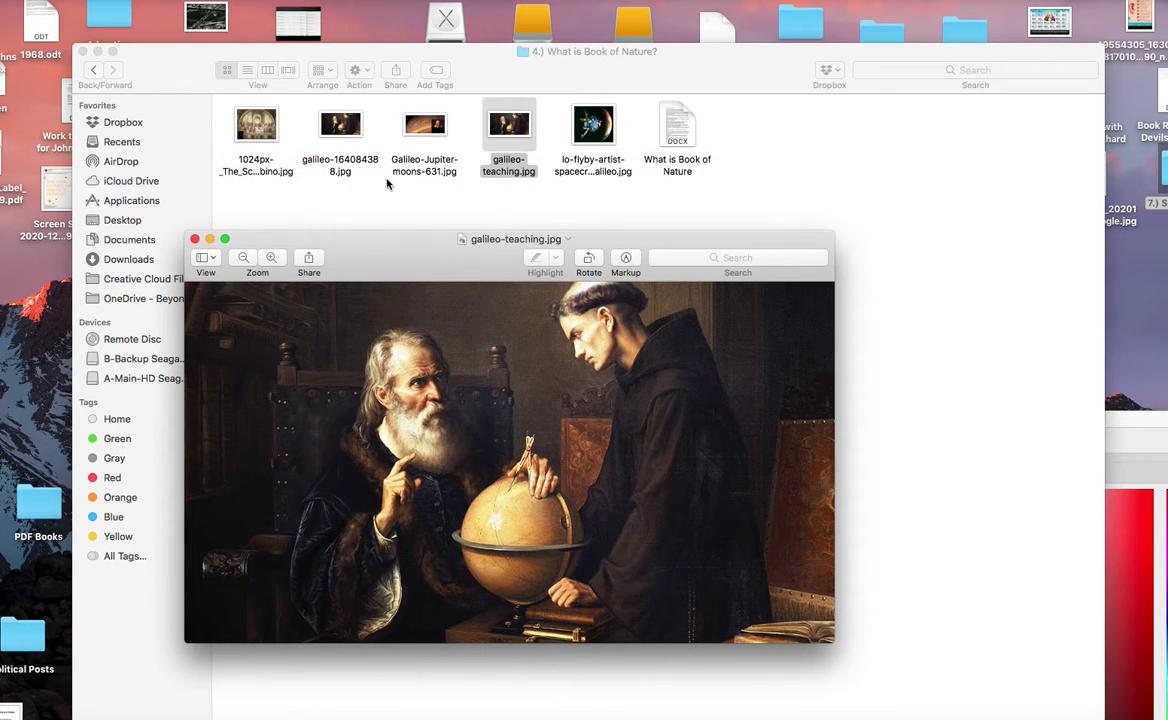
Preview the original galileo-164084388.jpg for comparison with the resized version, and close both image previews
click(350, 127)
double_click(350, 127)
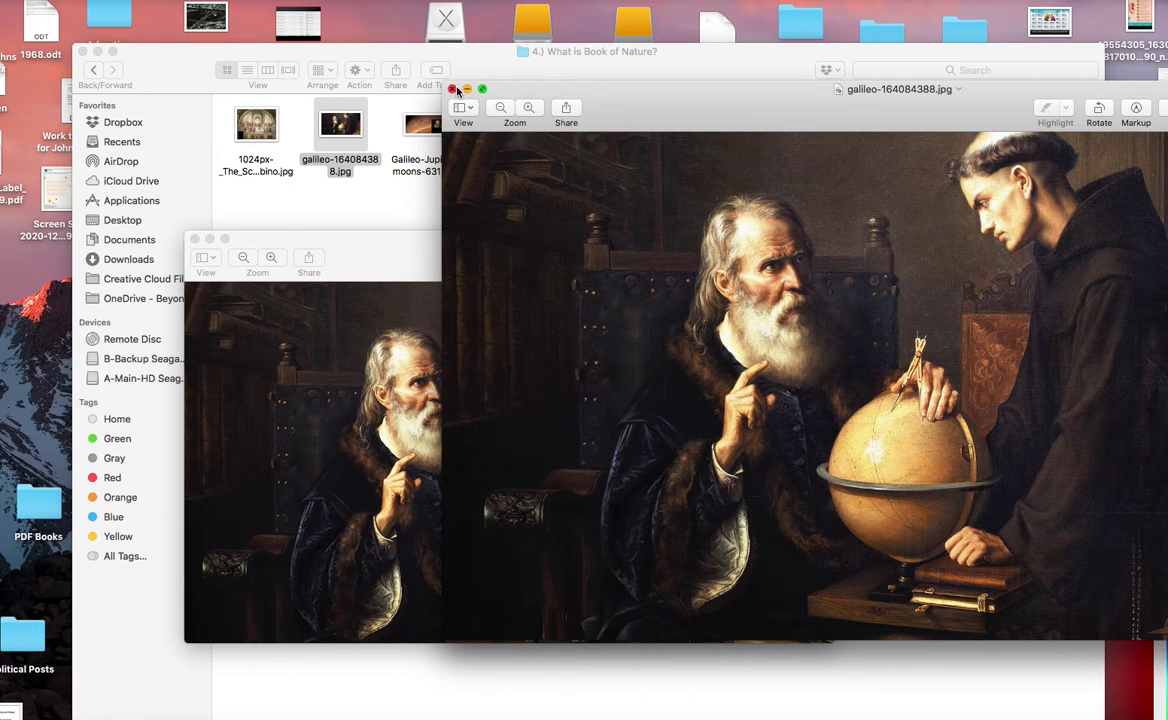
click(453, 89)
drag(425, 247, 738, 248)
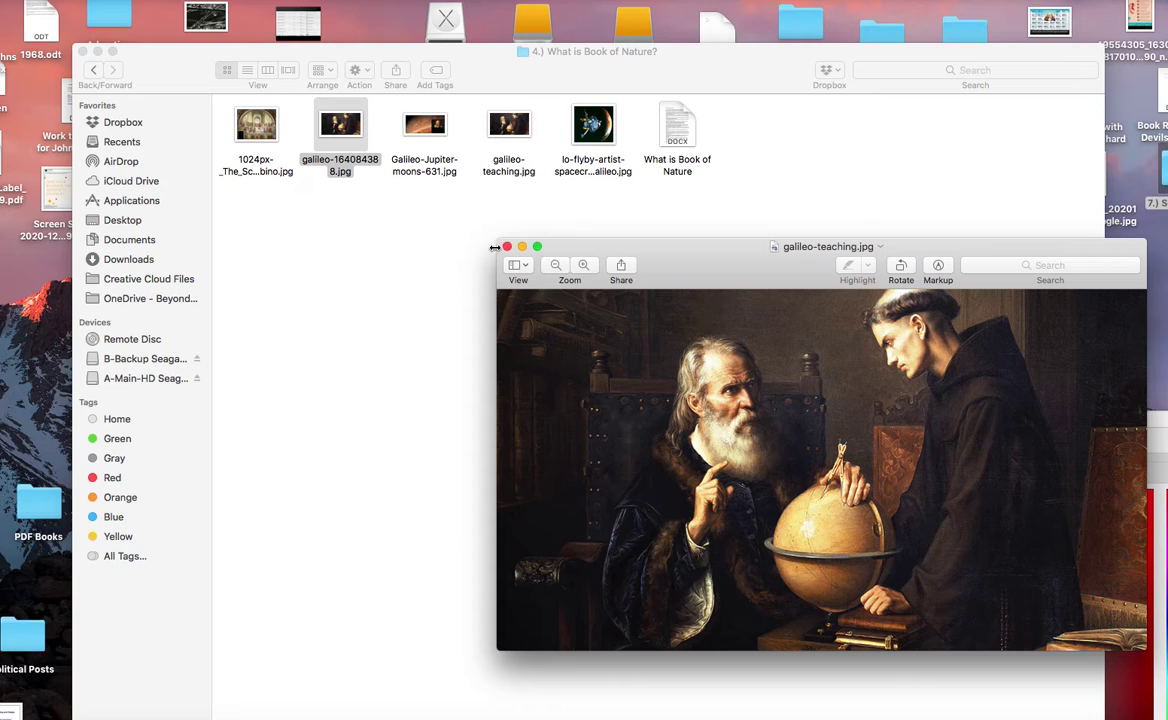
key(super+w)
Create a folder named Blog Photos in the article folder and move galileo-teaching.jpg into it
click(131, 64)
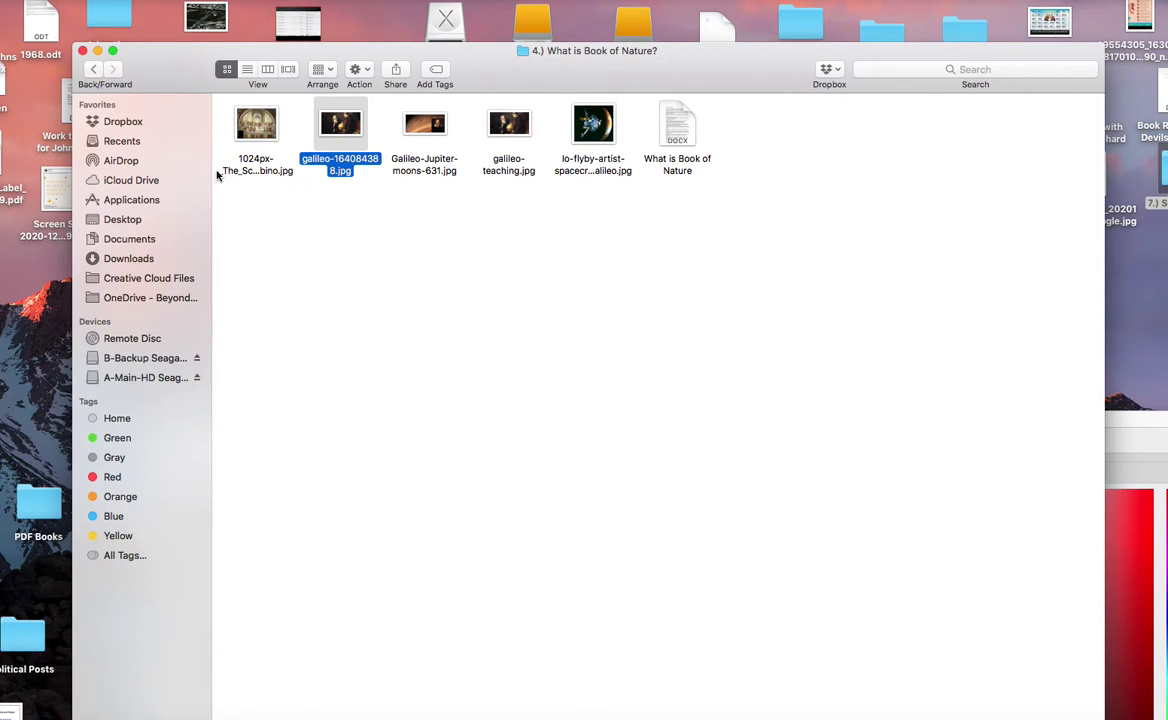
click(292, 240)
click(2, 1)
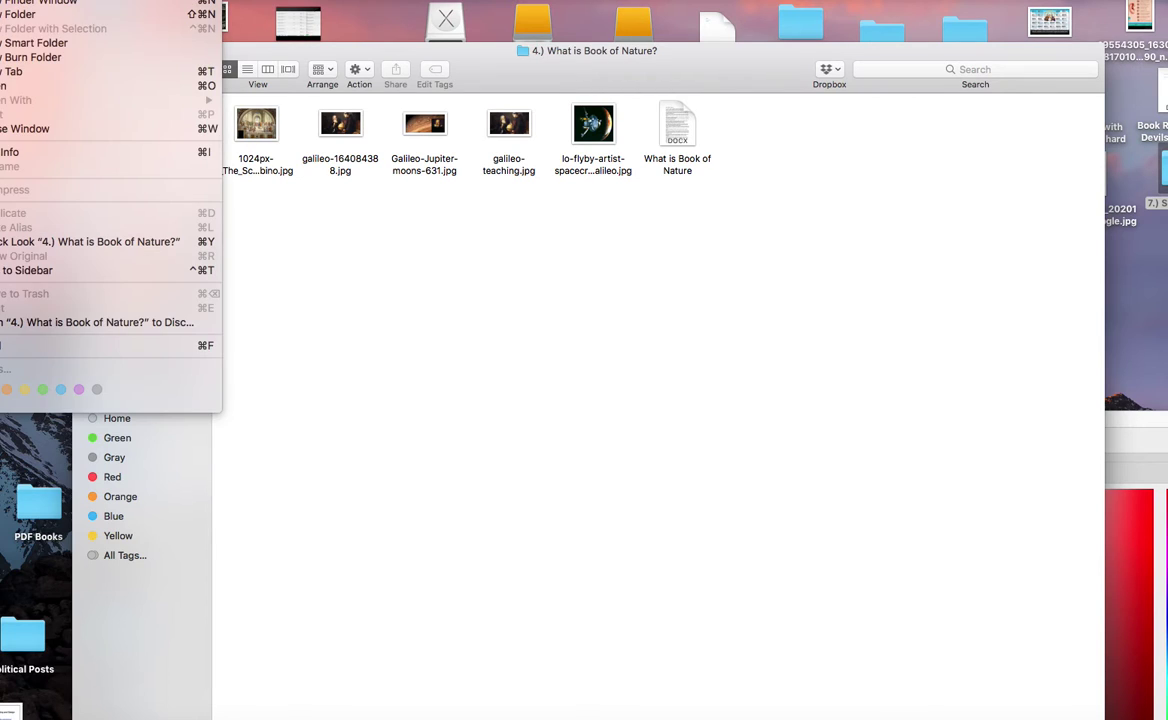
click(12, 14)
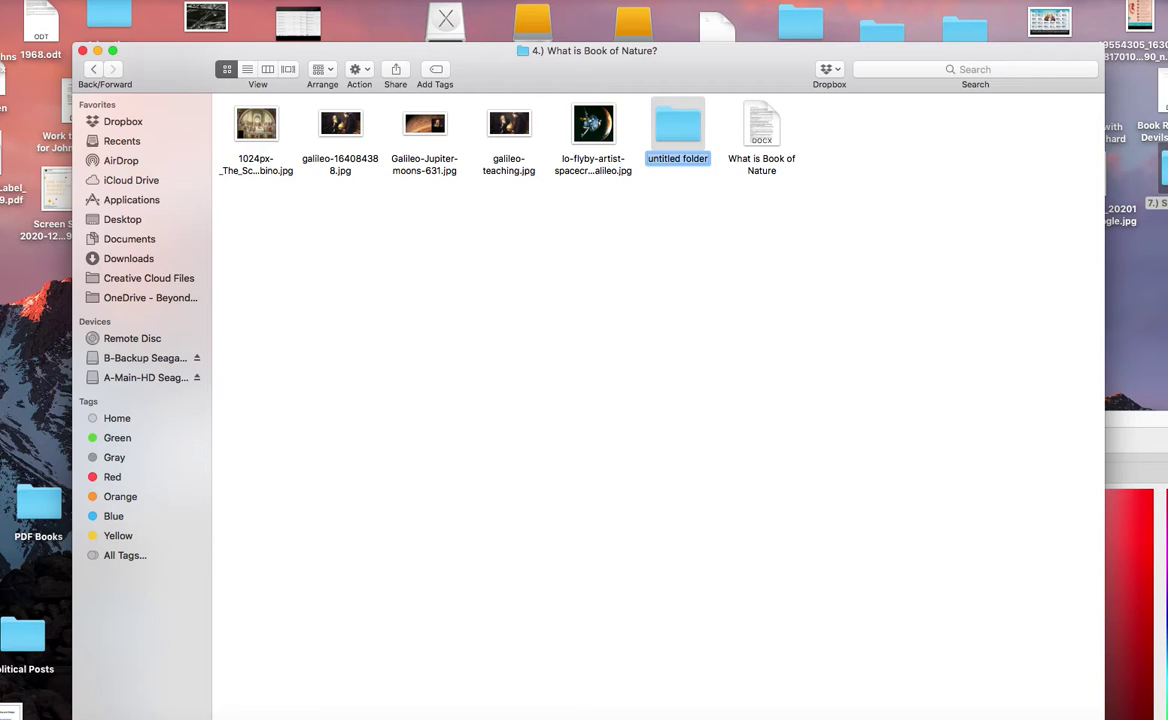
text(Blog)
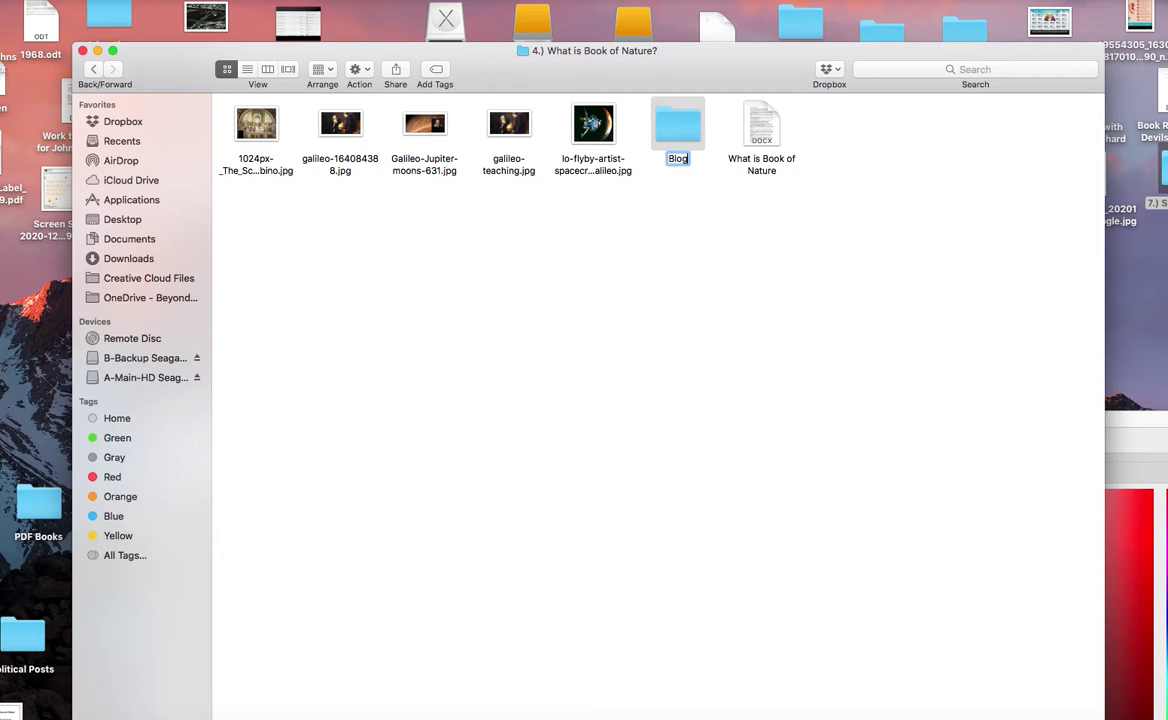
text( Phots)
key(BackSpace)
text(os)
click(620, 145)
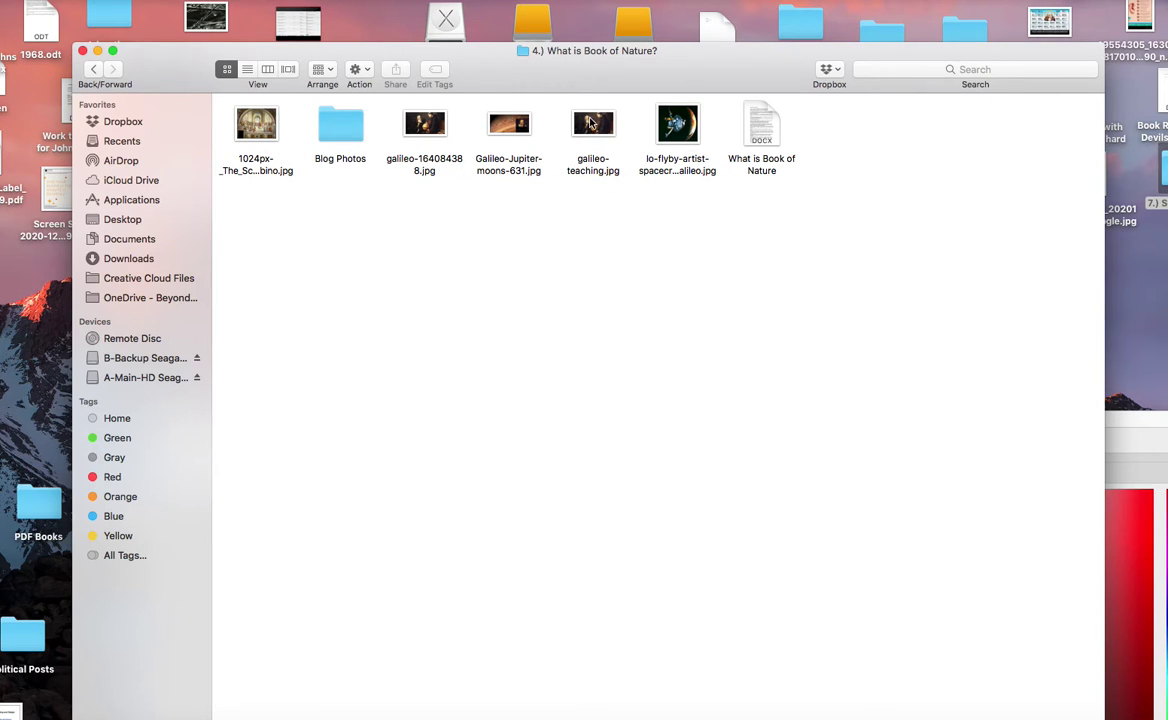
drag(592, 130, 346, 145)
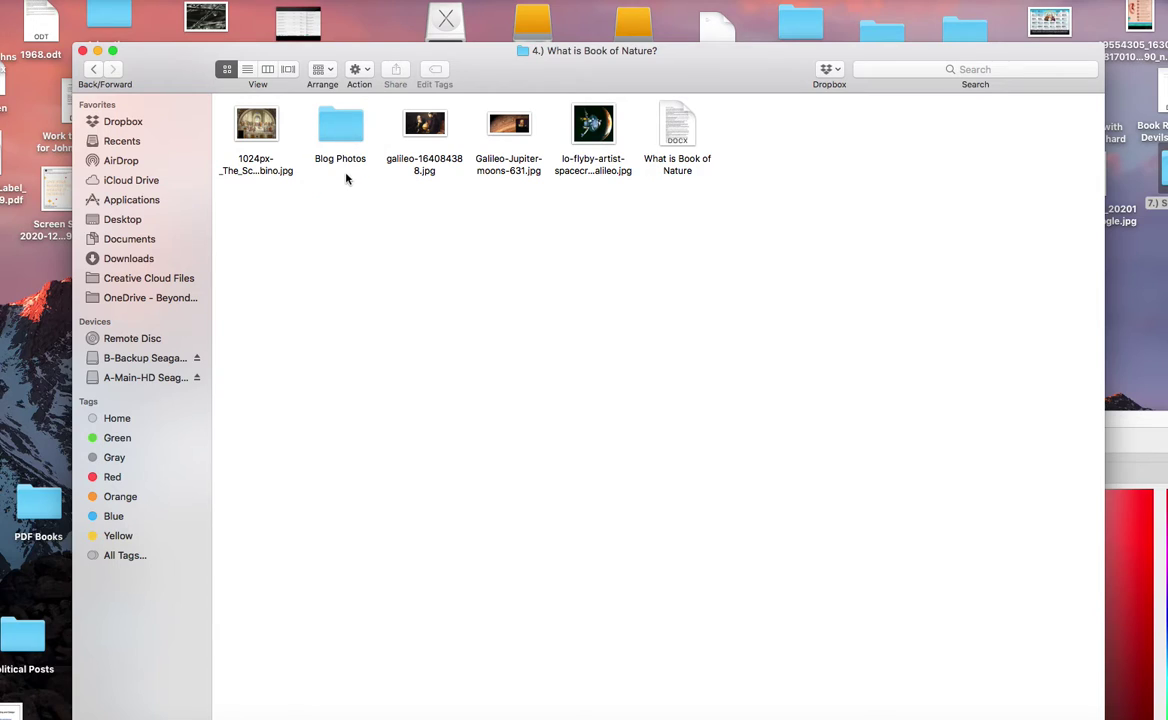
Preview Galileo-Jupiter-moons-631.jpg from the article folder to check its size, and close the preview
double_click(511, 130)
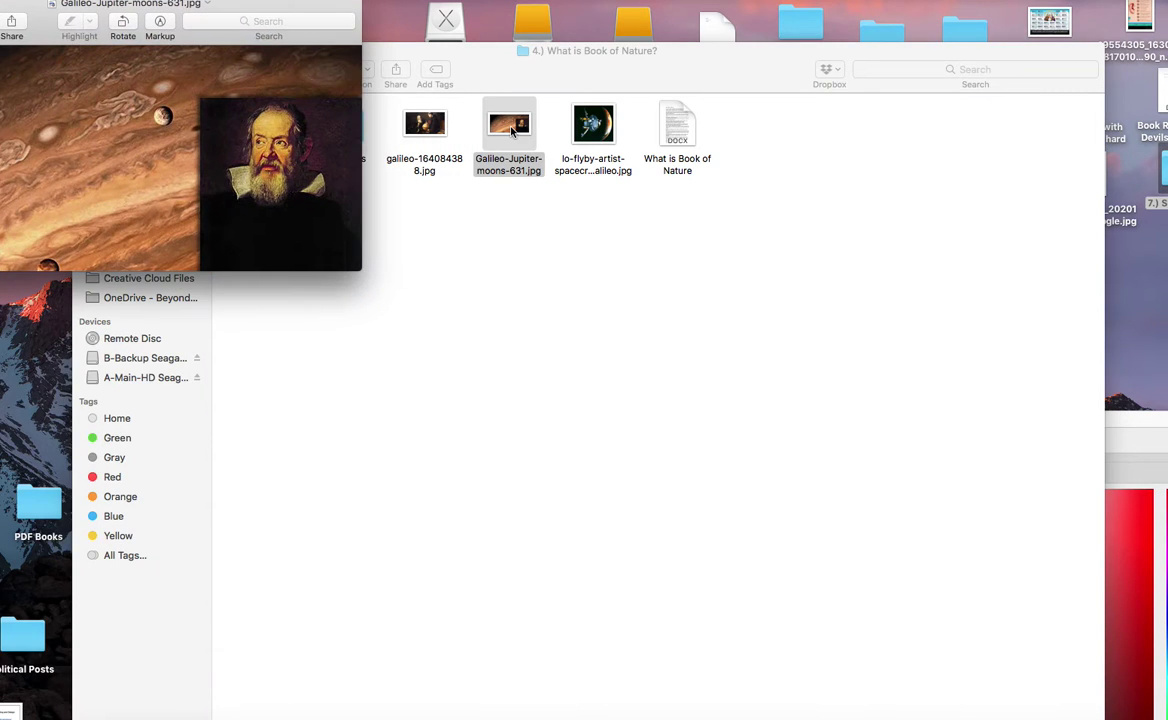
drag(227, 9, 807, 245)
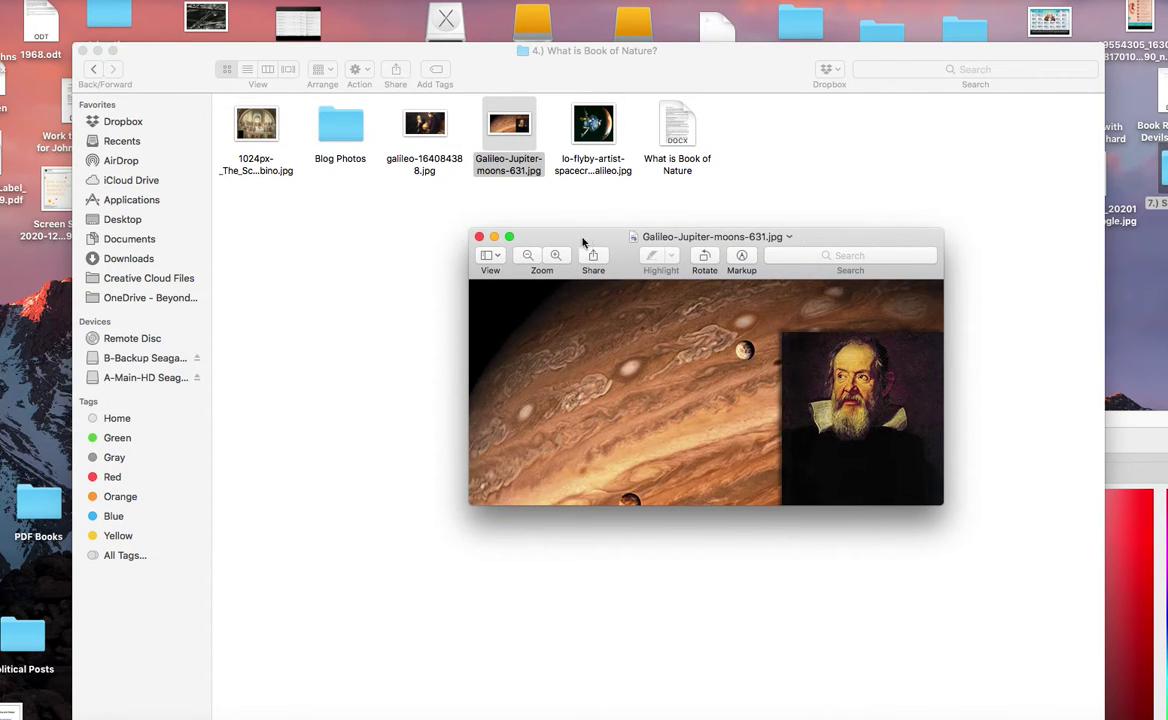
click(479, 237)
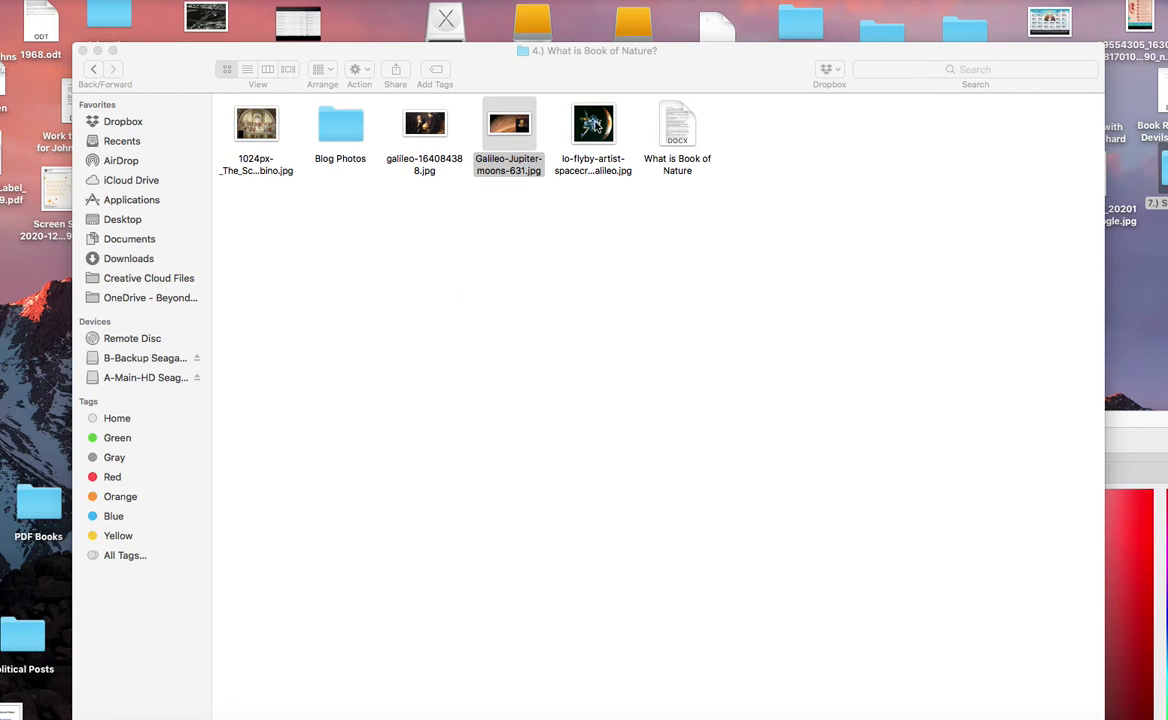
Open Io-flyby-artist-spacecraft-rendering-probe-Galileo.jpg from the article folder in Adobe Photoshop 2020
right_click(596, 128)
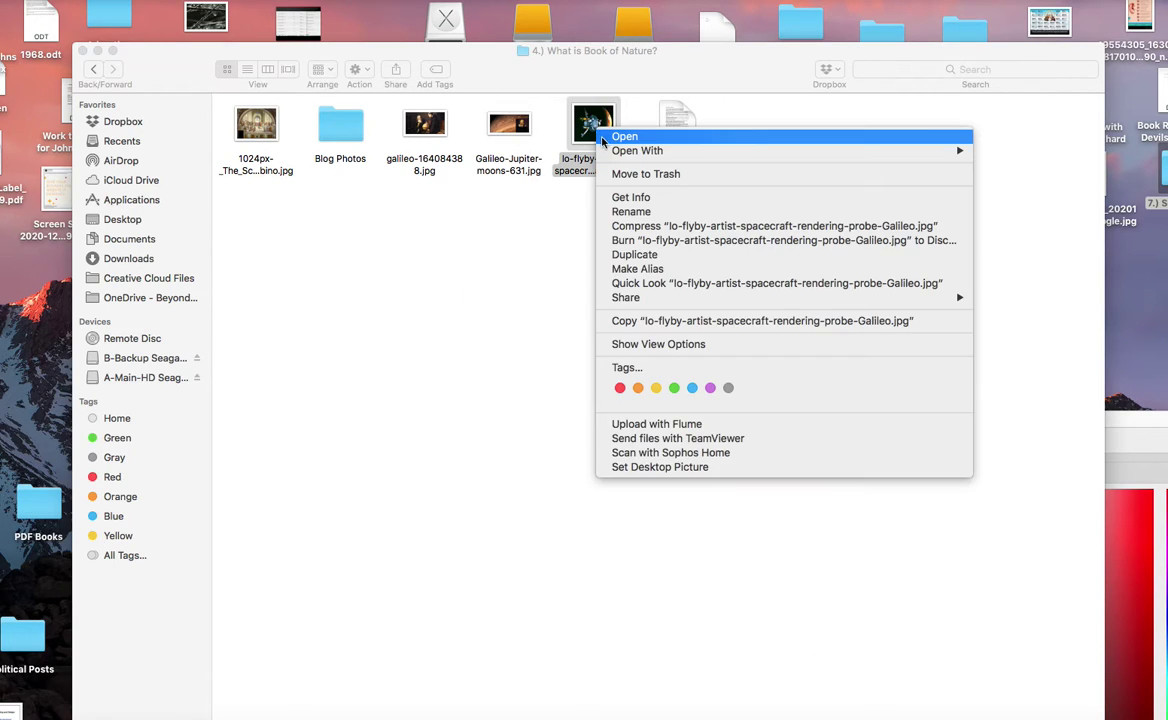
mouse_move(621, 152)
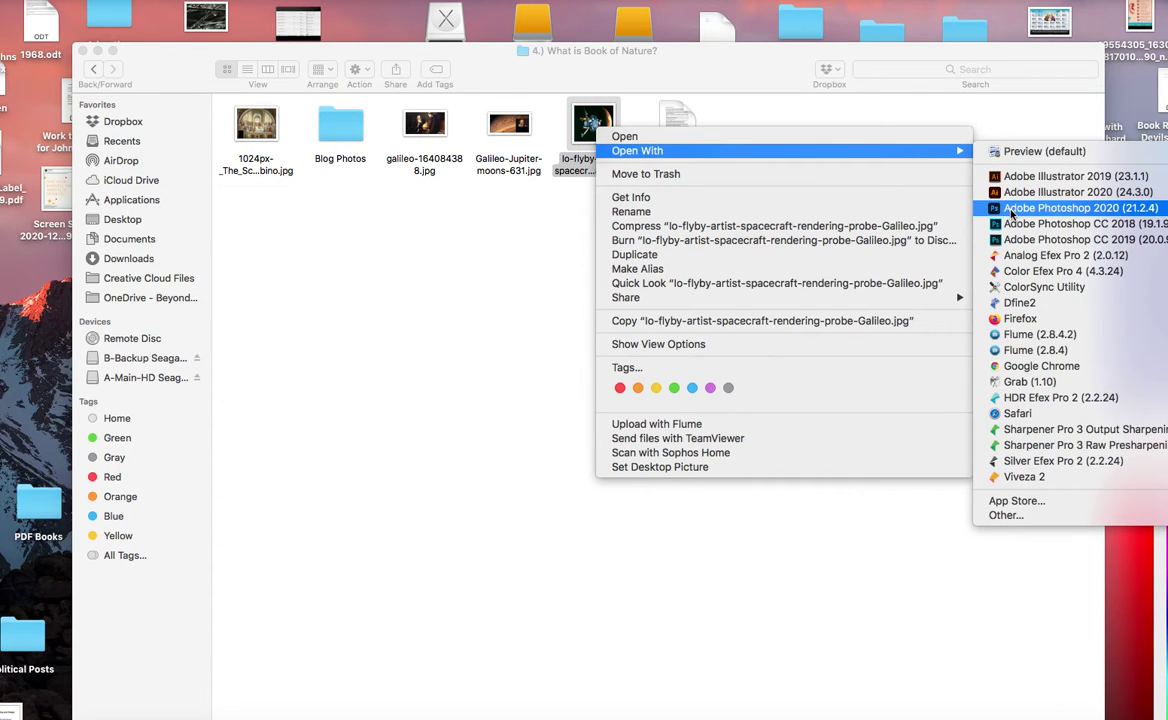
click(1060, 208)
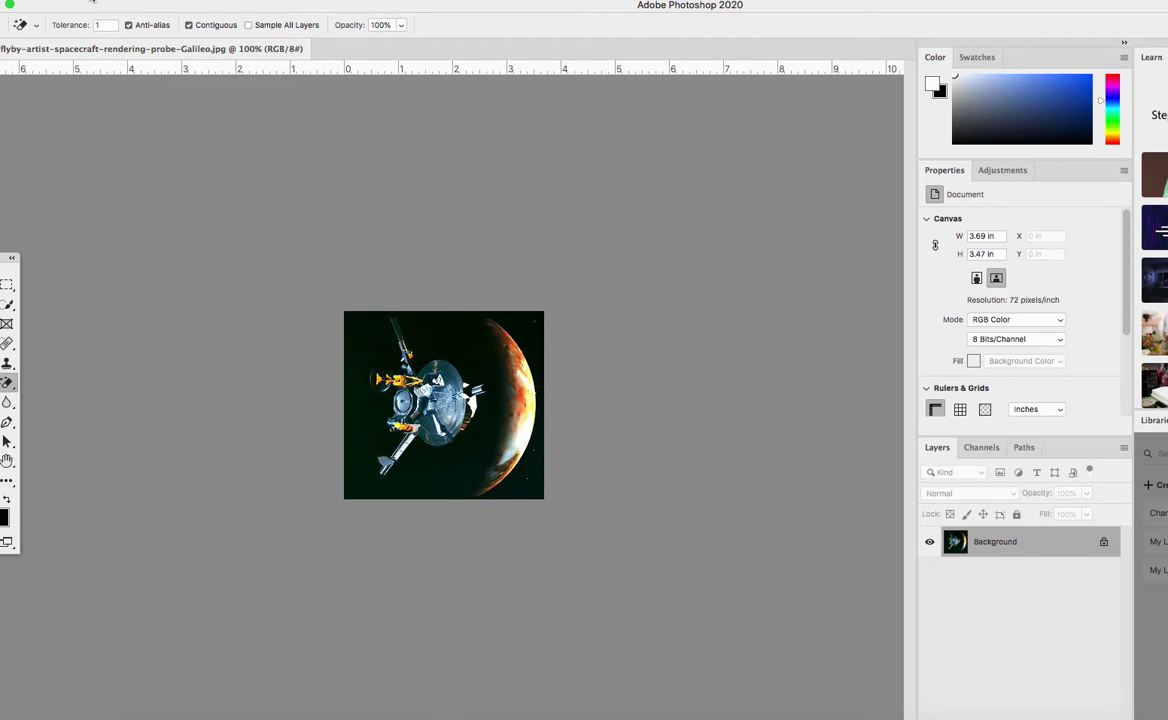
Check the dimensions of the Io flyby image in Image Size without resizing it
click(73, 2)
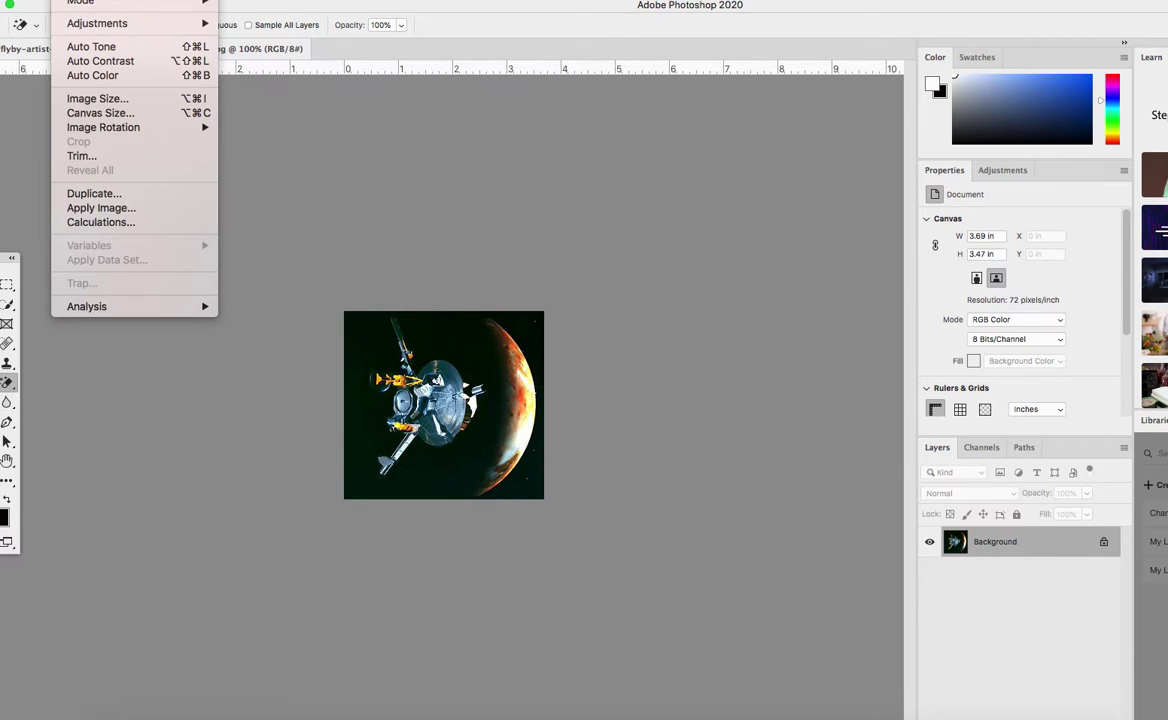
click(90, 100)
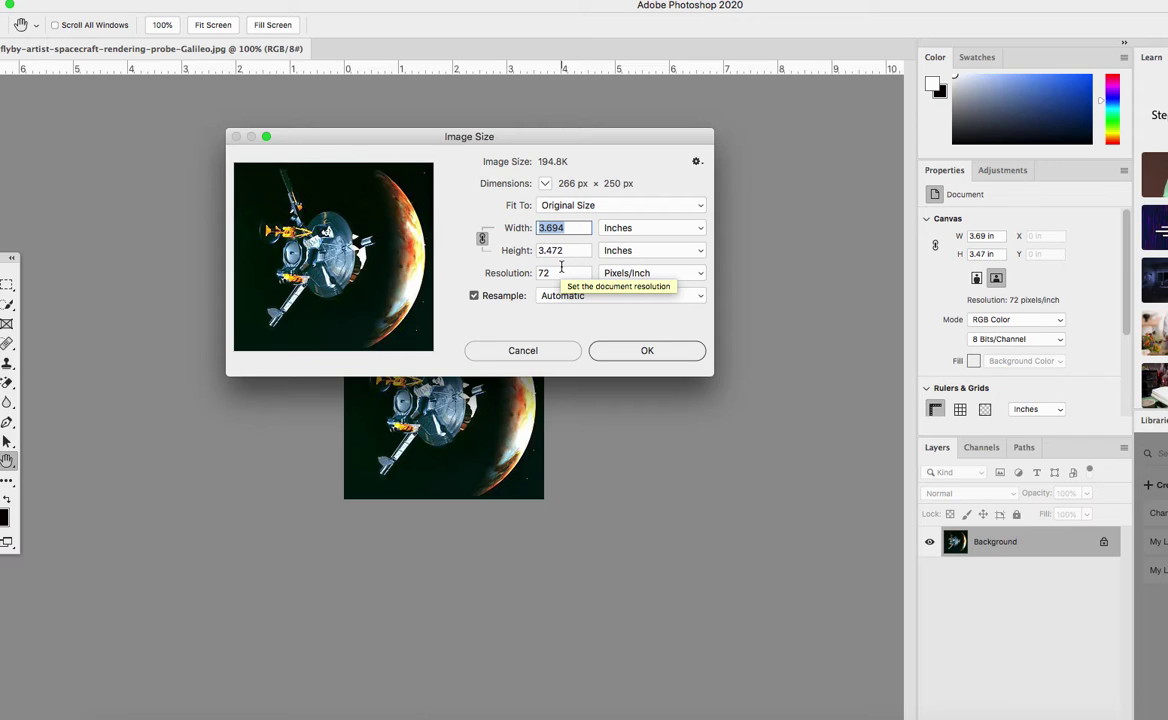
click(545, 361)
key(e)
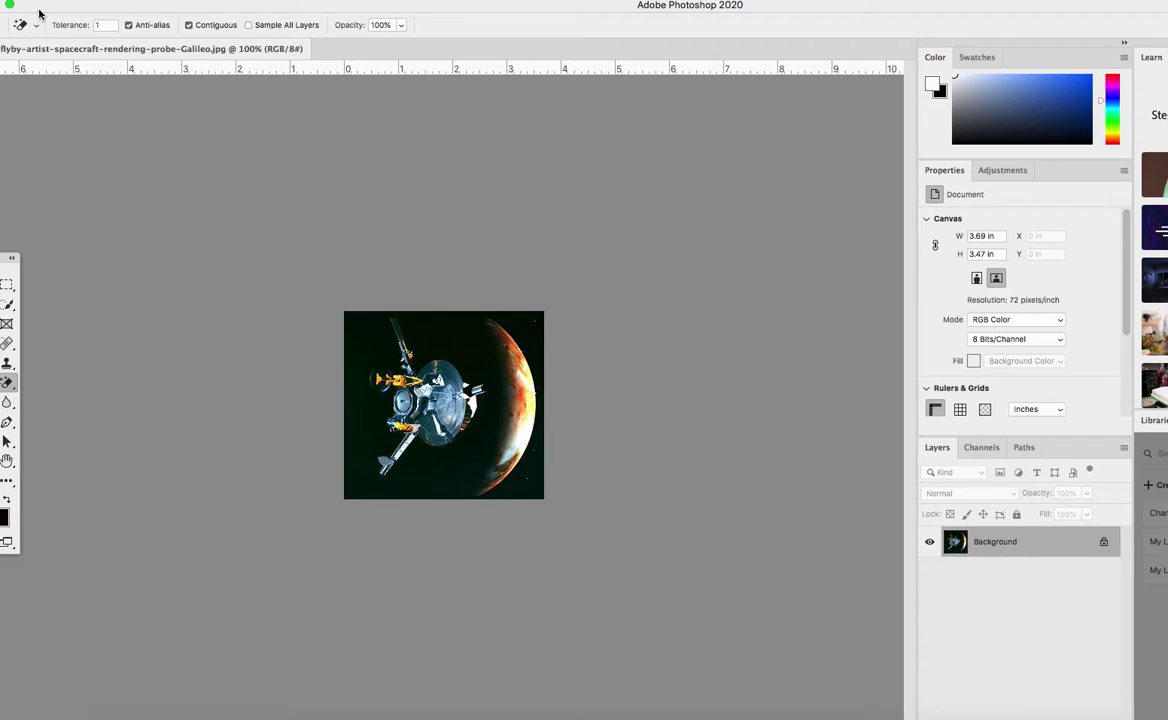
Minimize Photoshop 2020 and open Galileo-Jupiter-moons-631.jpg from the article folder in Adobe Photoshop CC 2018
drag(52, 8, 196, 110)
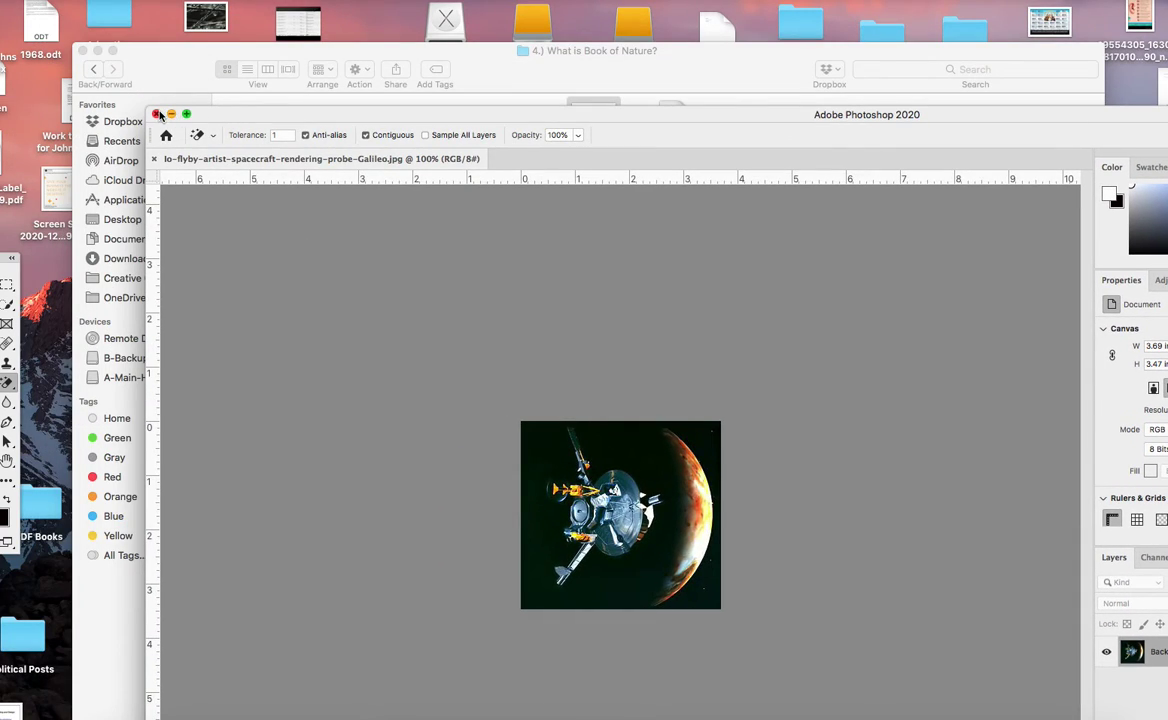
click(171, 114)
right_click(492, 127)
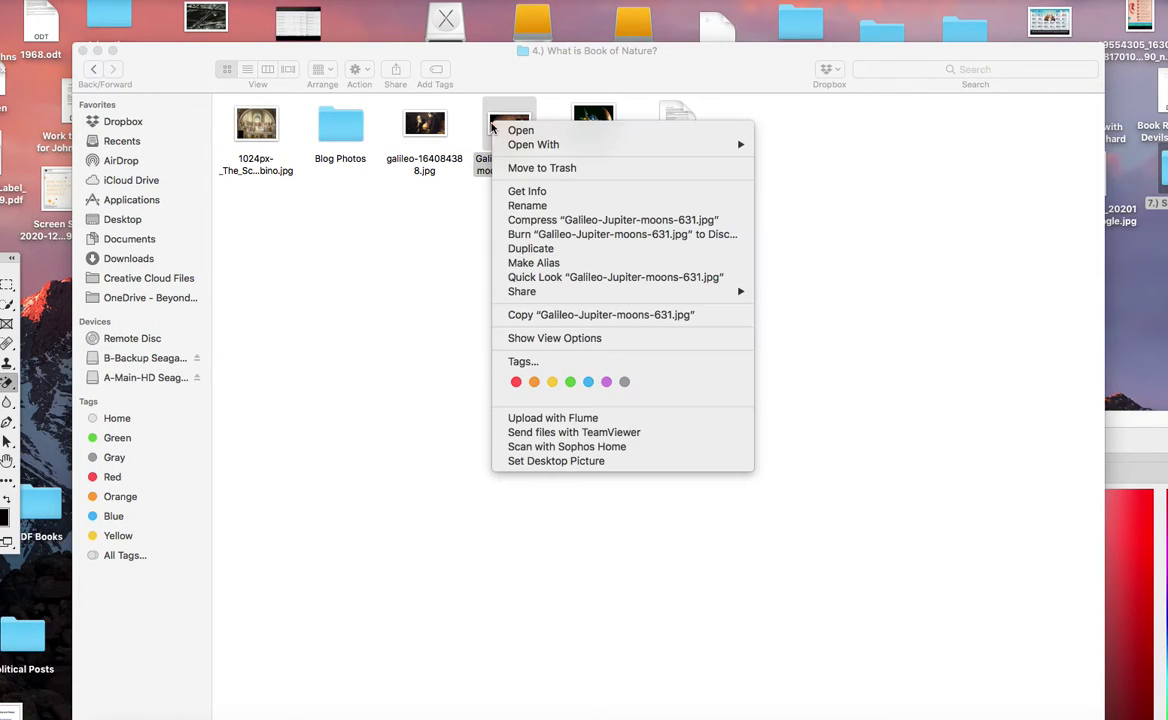
mouse_move(600, 145)
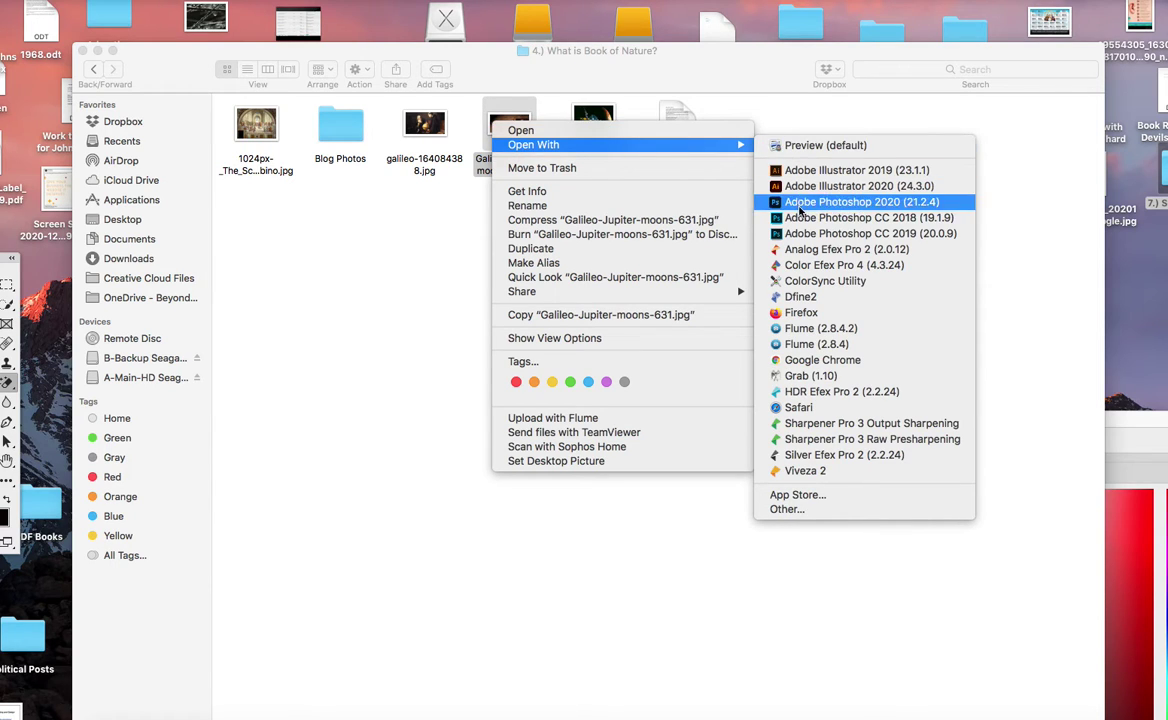
click(800, 217)
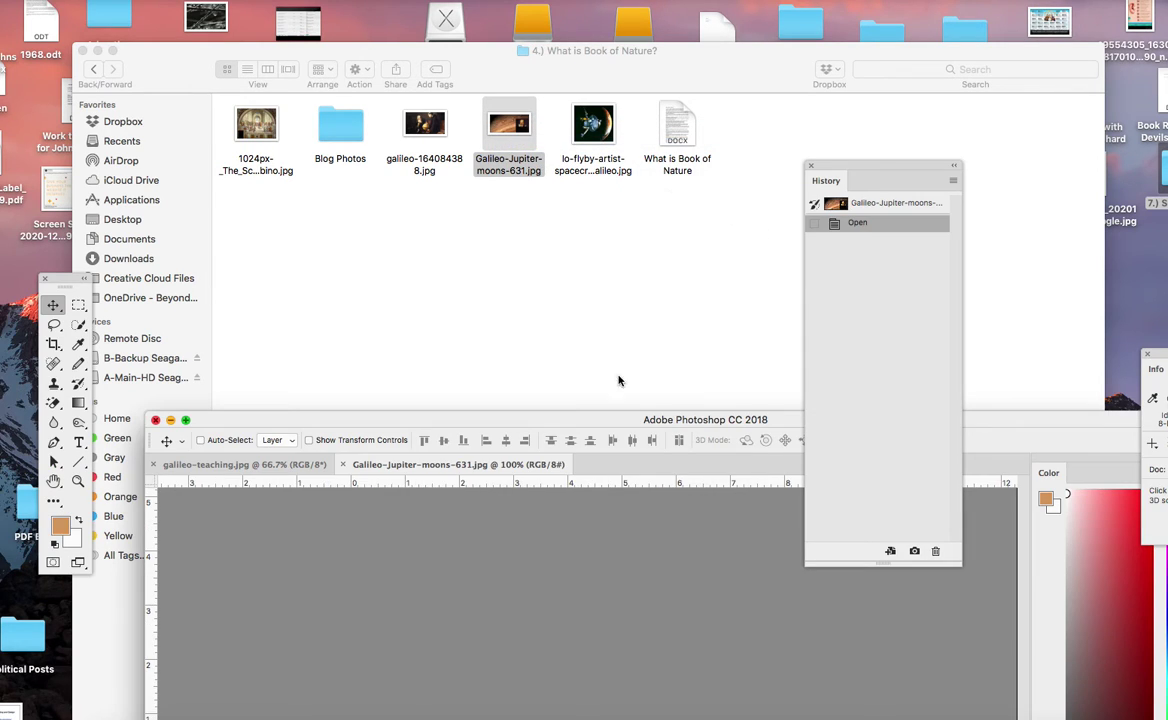
drag(610, 422, 474, 50)
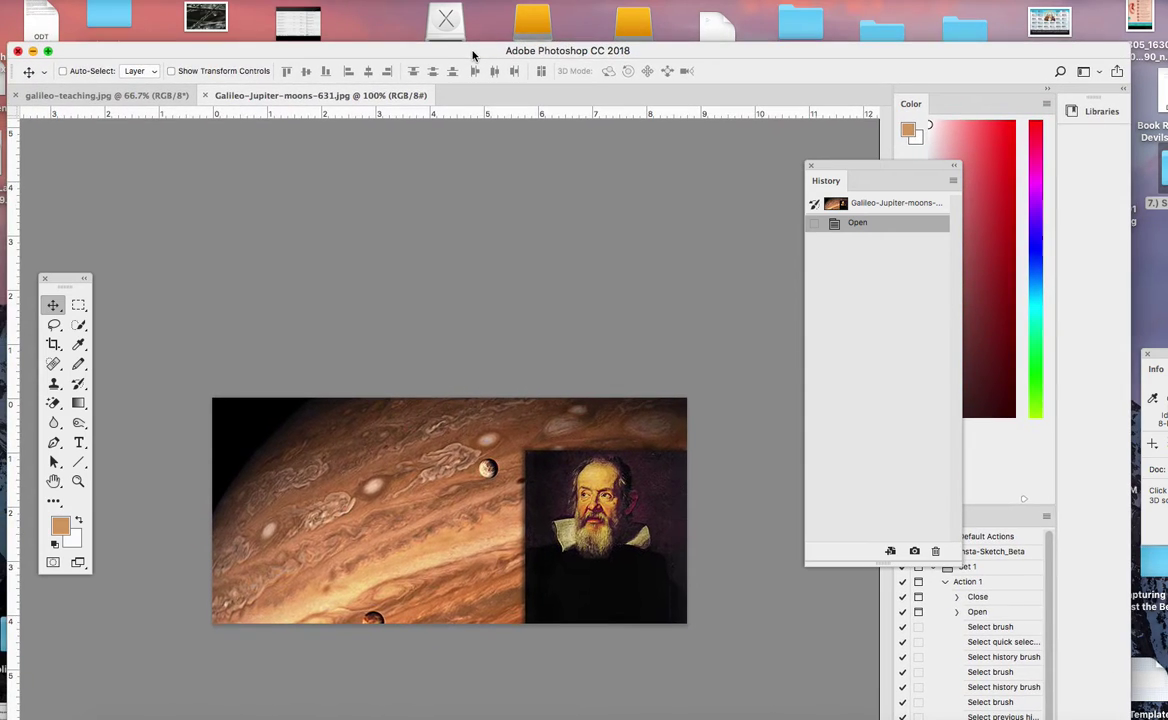
Resize the Jupiter moons image to a width of 7 inches with its proportions locked
click(90, 1)
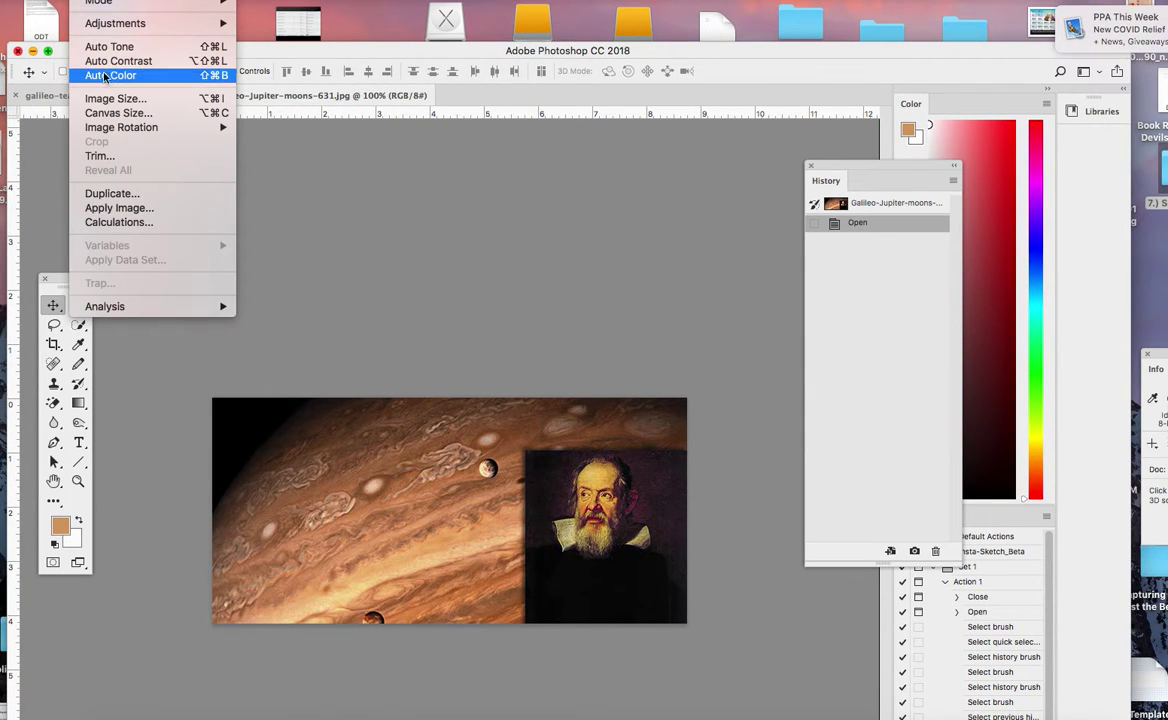
click(212, 100)
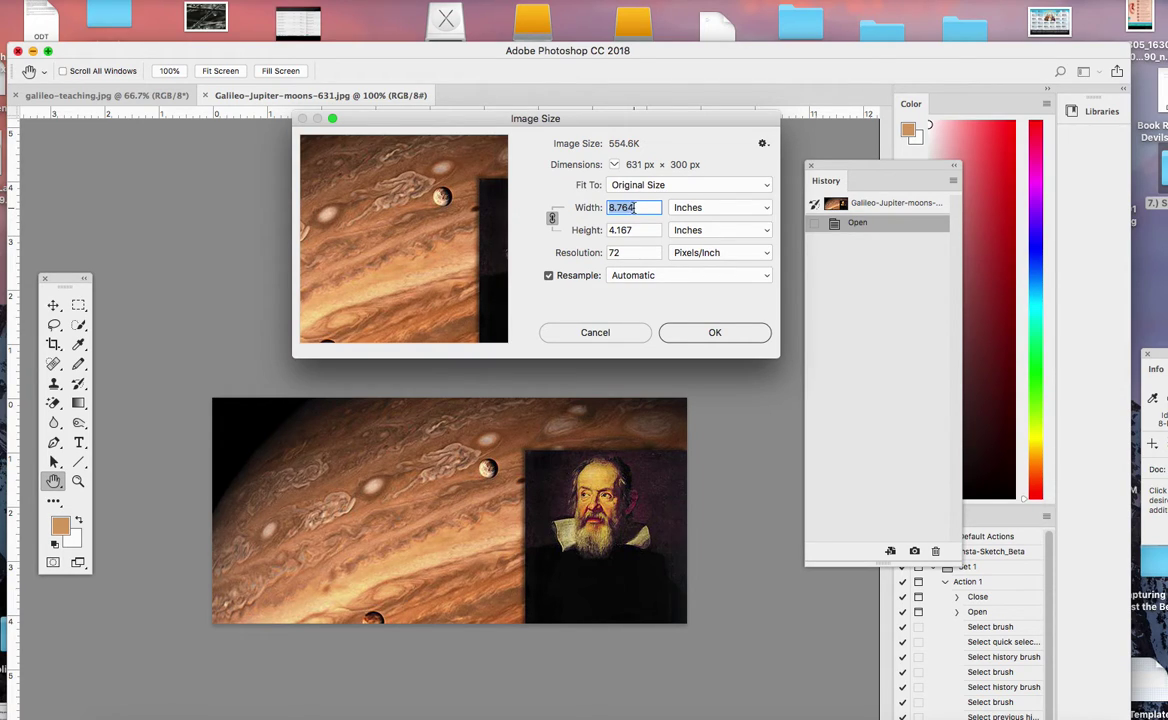
drag(636, 207, 558, 187)
text(7)
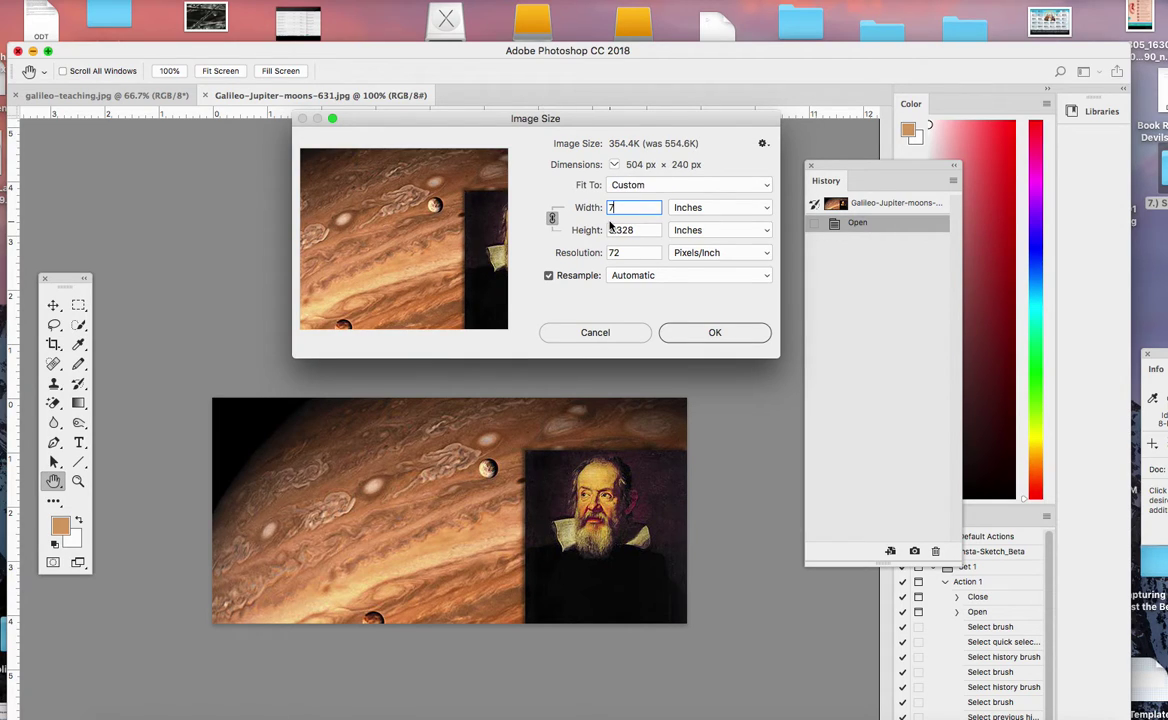
click(698, 338)
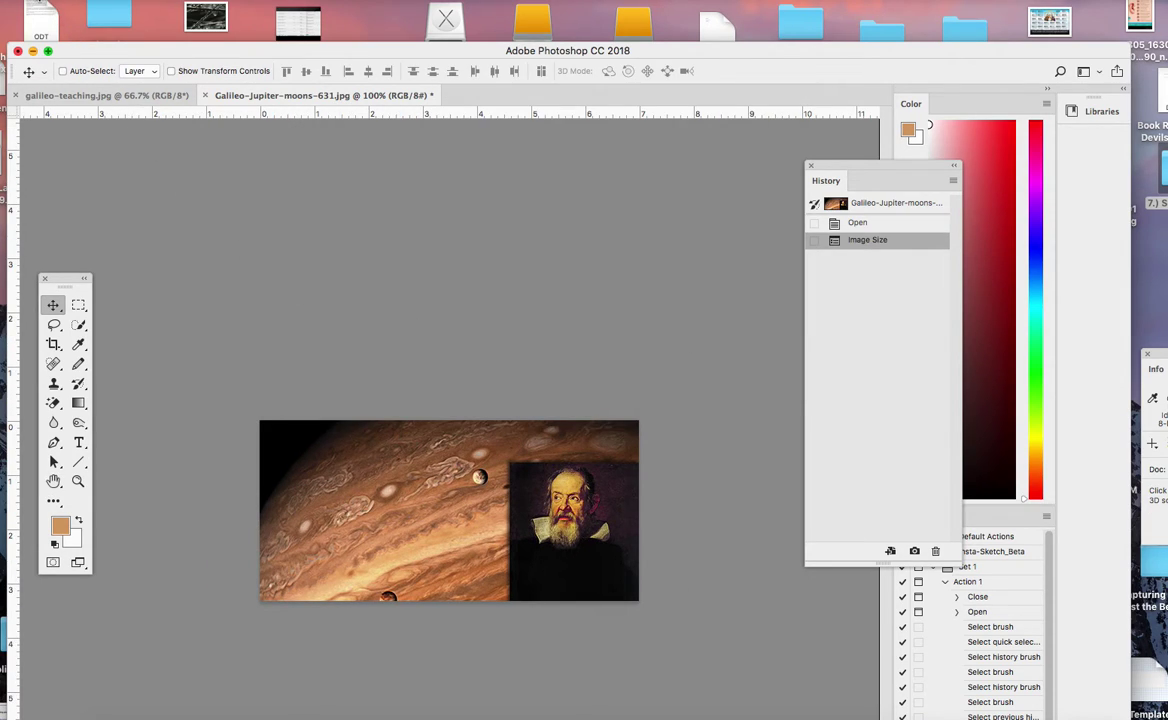
Save the resized image in the article folder as galileo-jupiter-moons.jpg, a progressive JPEG at maximum quality 12
click(30, 1)
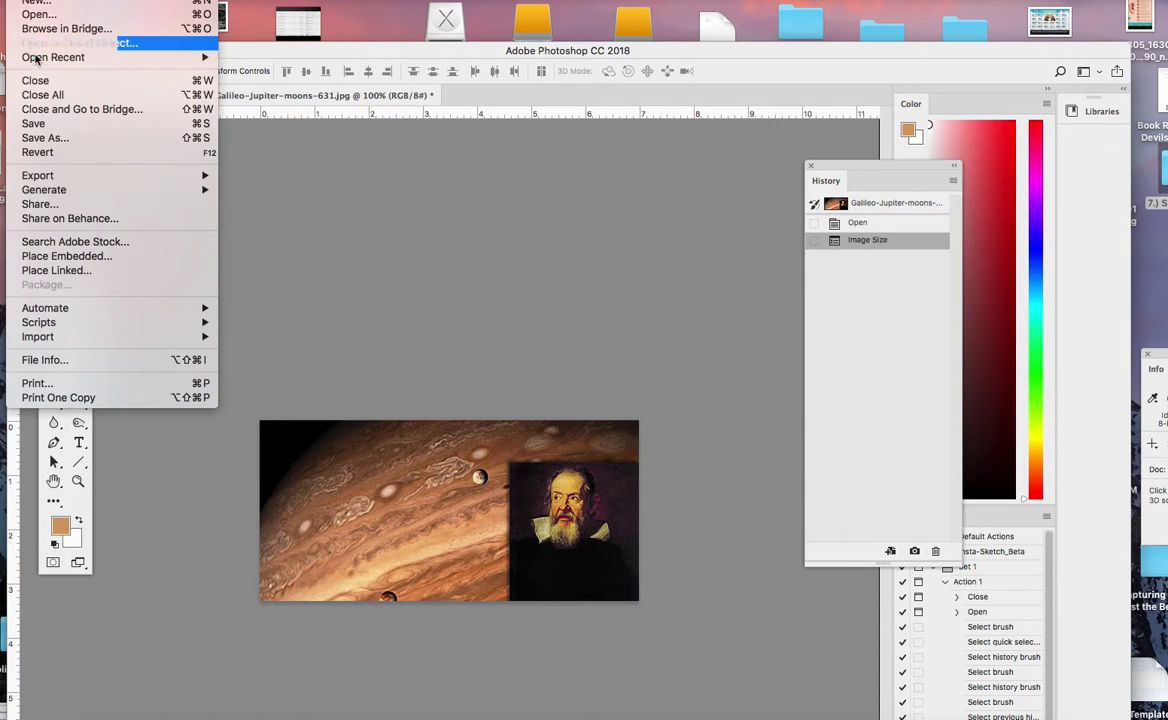
click(43, 140)
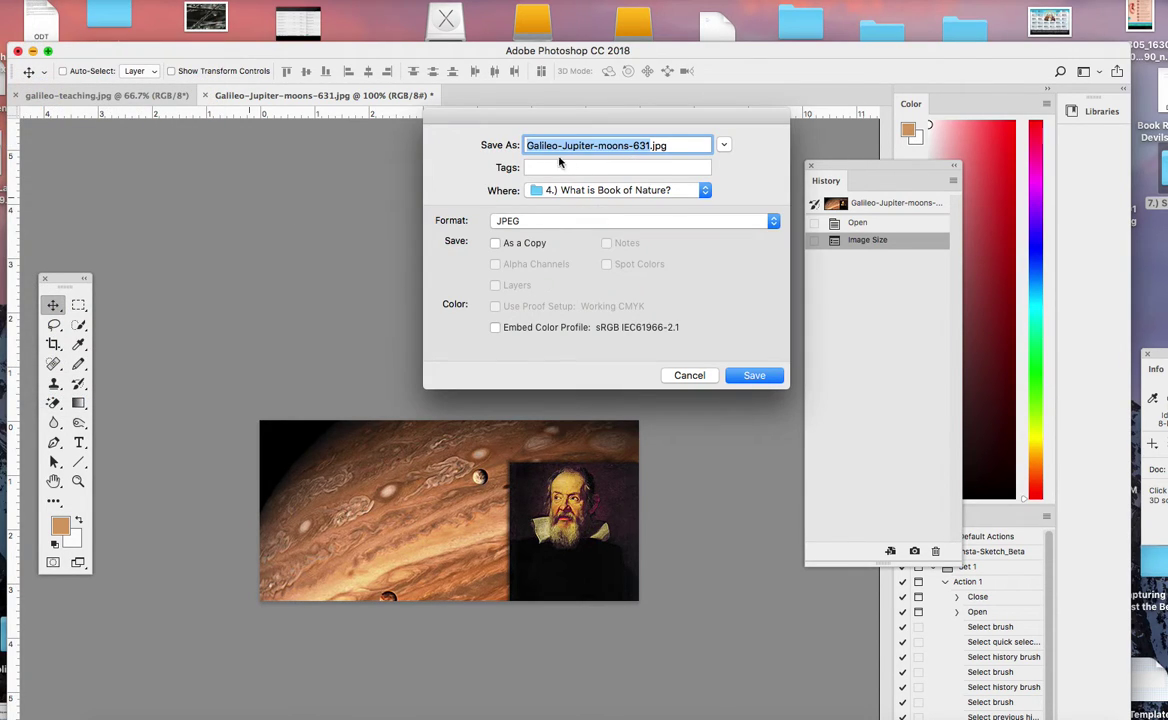
click(650, 146)
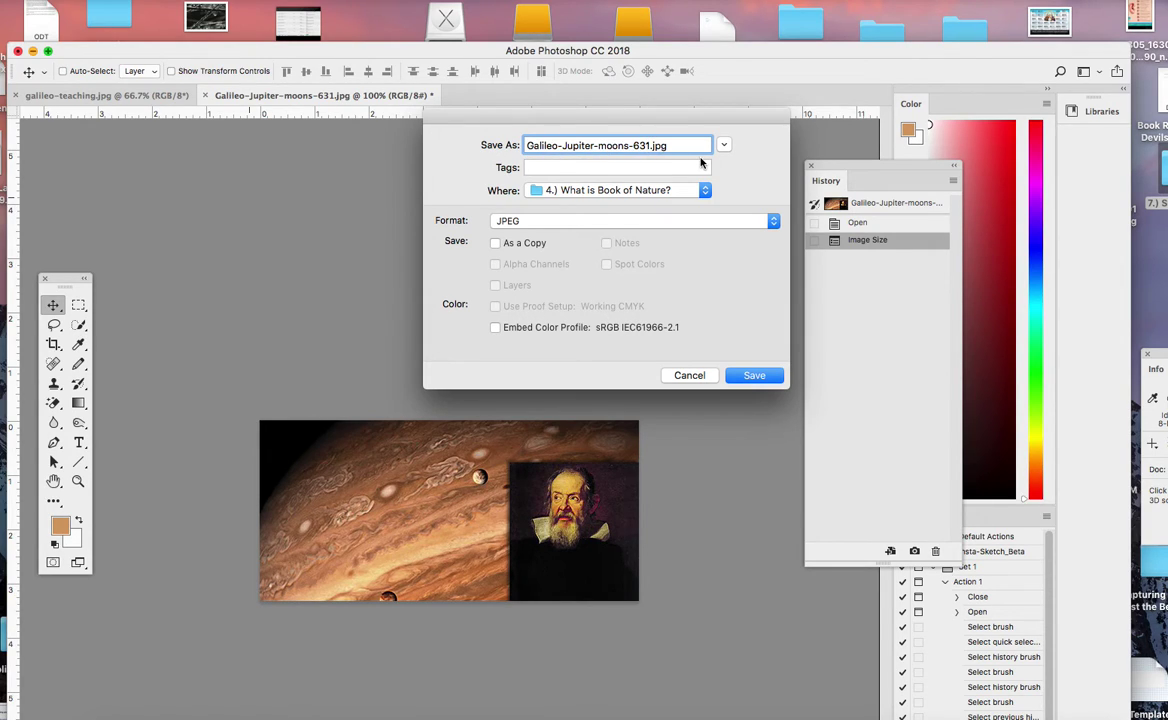
key(BackSpace)
key(BackSpace)
key(BackSpace)
key(BackSpace)
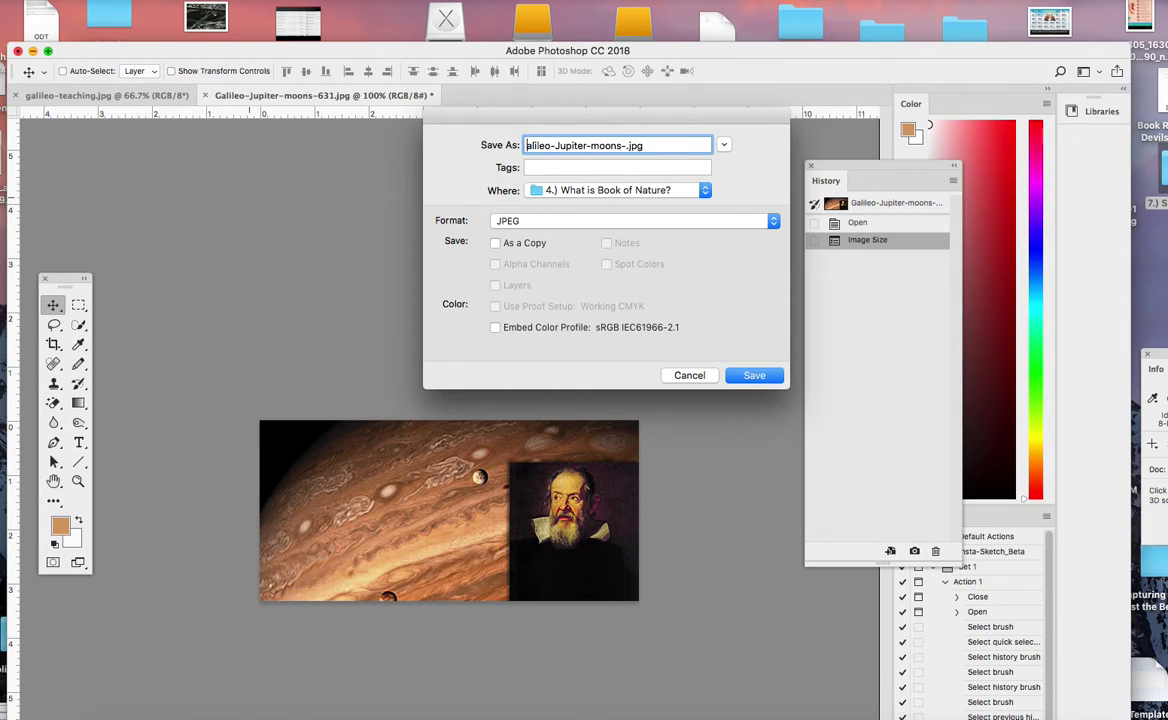
text(g)
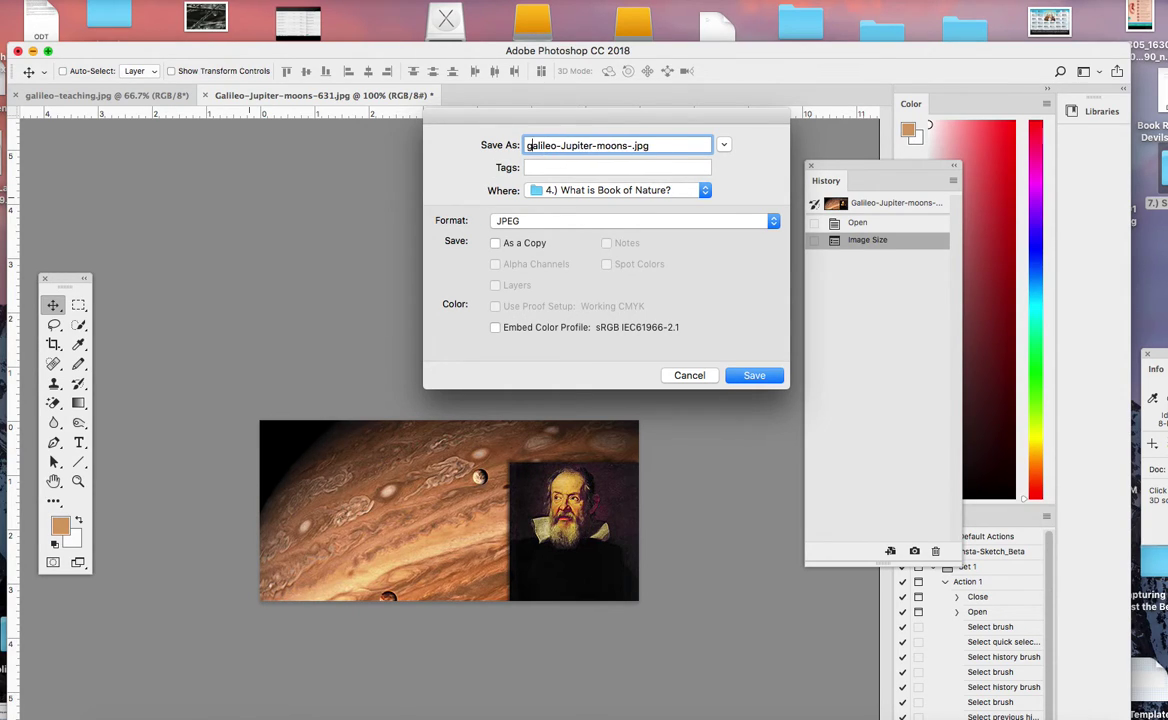
click(573, 144)
key(BackSpace)
text(j)
key(BackSpace)
click(748, 375)
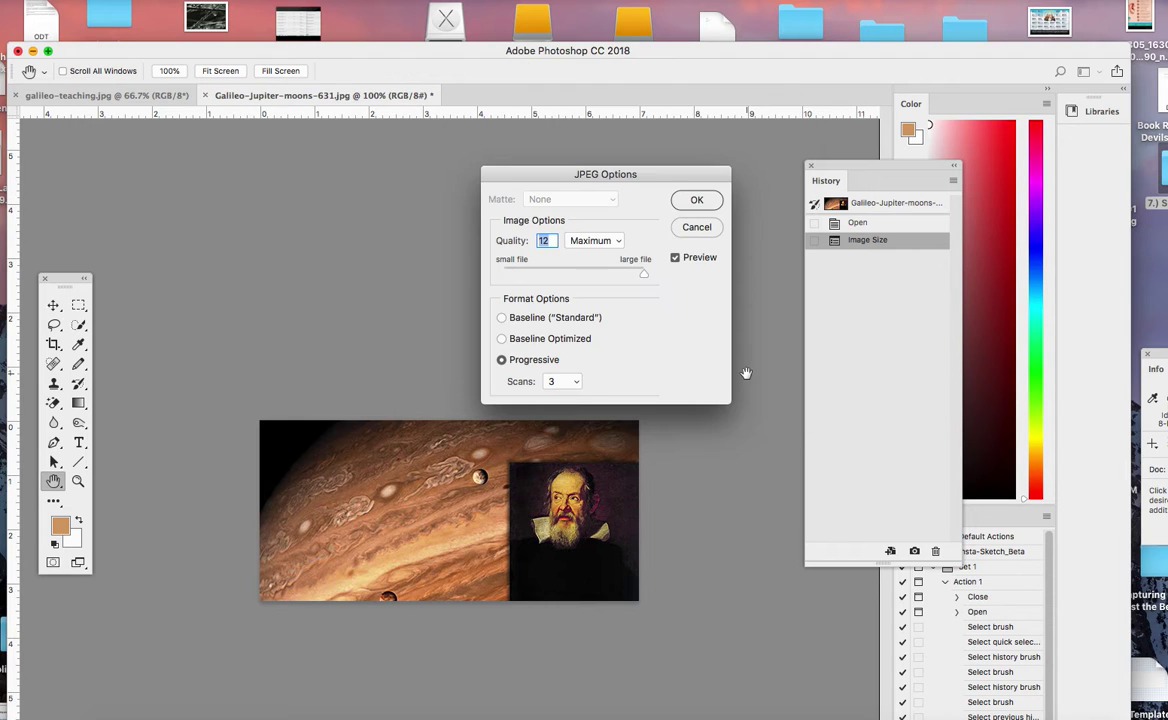
click(684, 199)
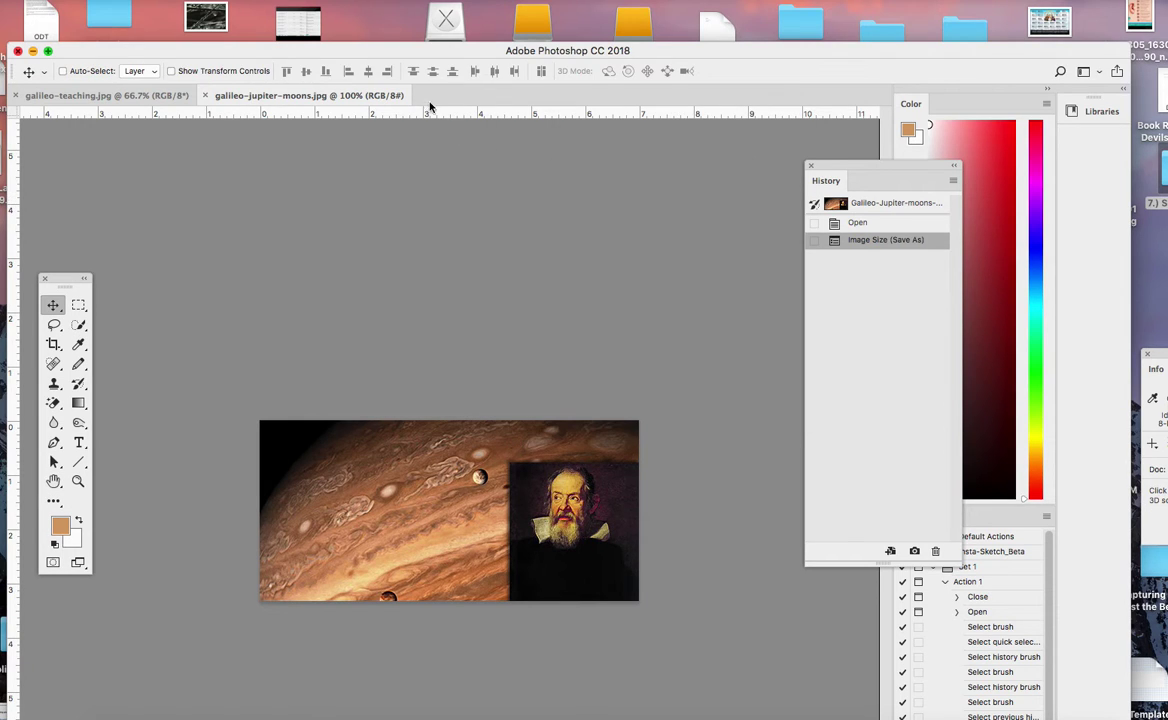
Return to the article folder in Finder and move galileo-jupiter-moons.jpg into the Blog Photos folder
drag(378, 50, 426, 285)
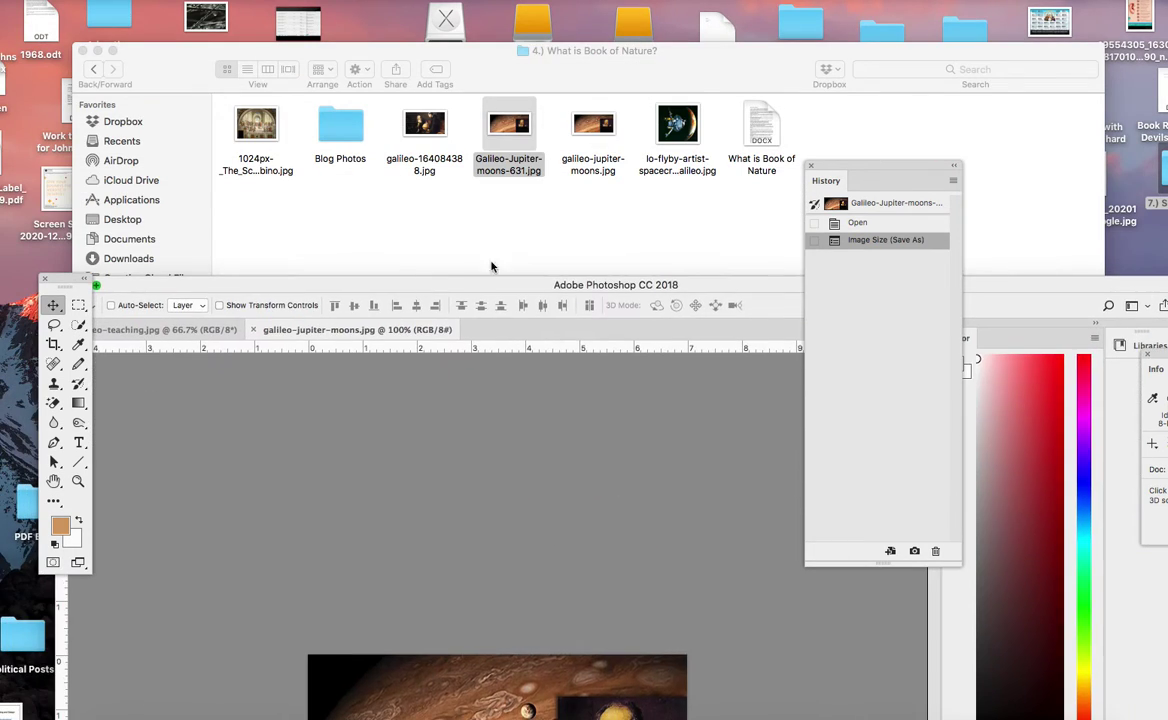
click(491, 266)
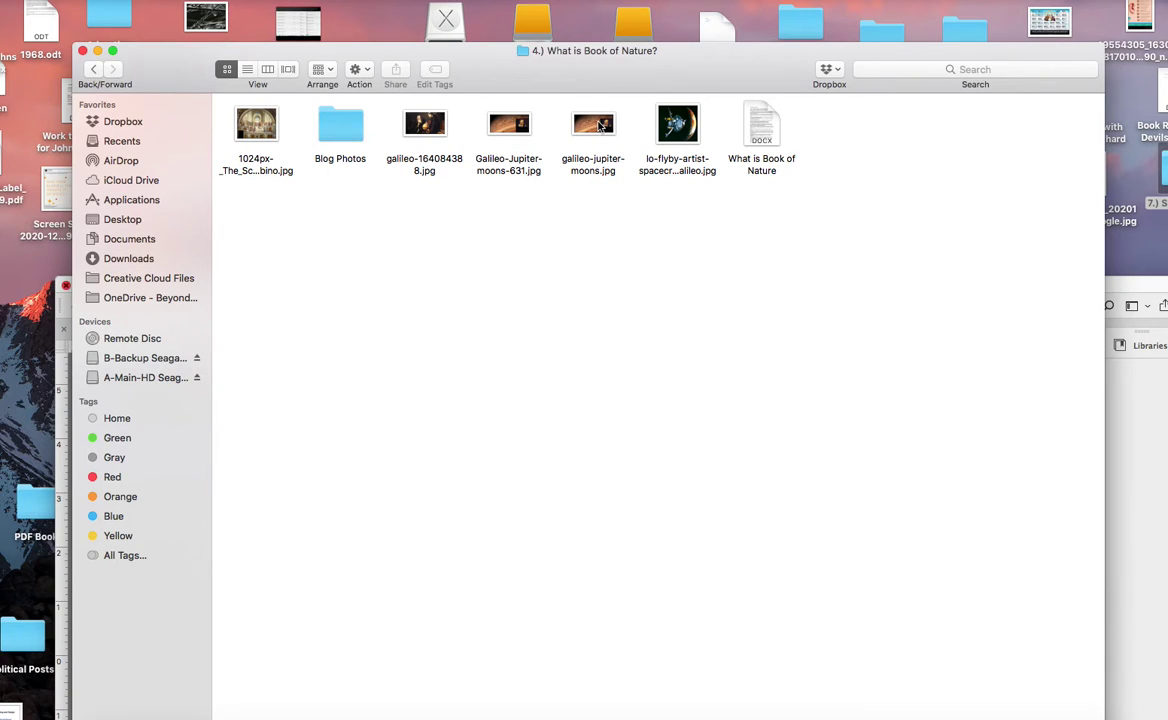
drag(598, 124, 339, 125)
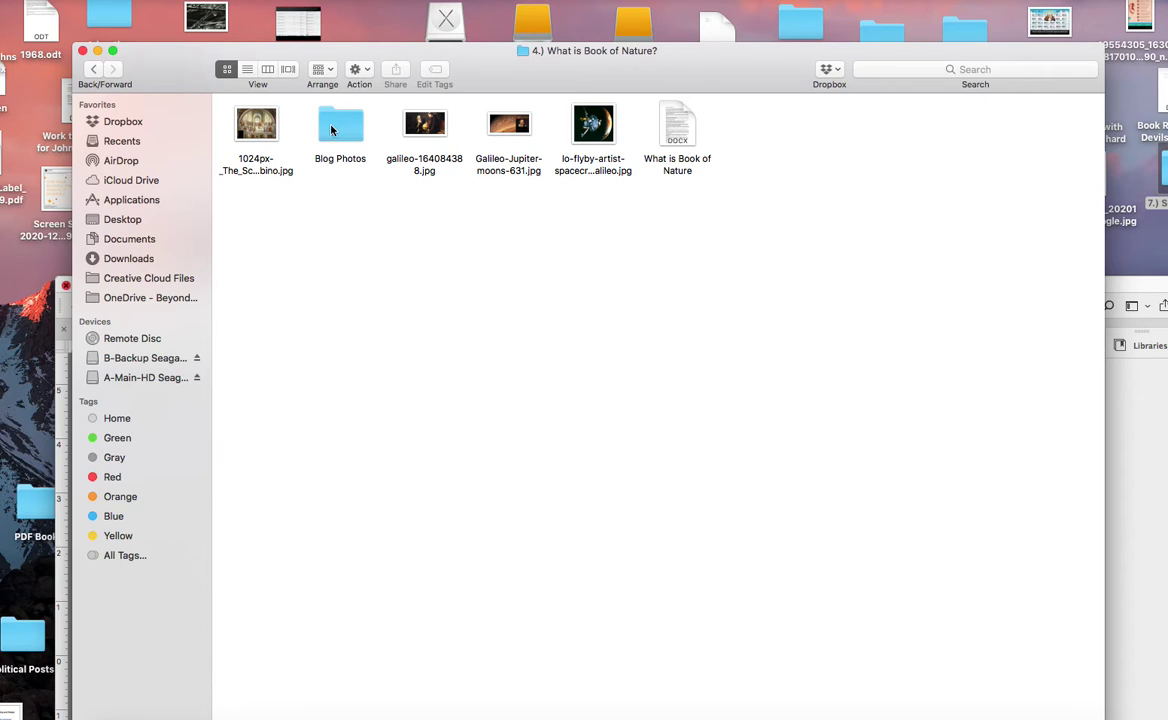
Preview the School of Athens image from the article folder, and close the preview
double_click(251, 135)
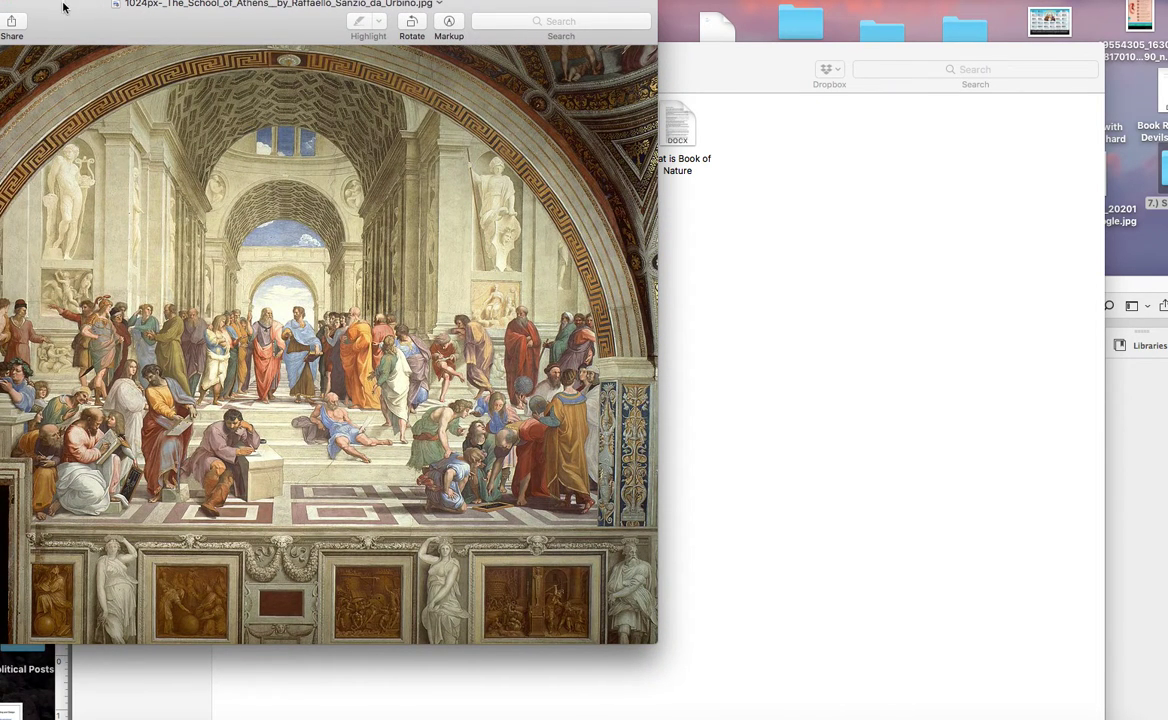
drag(62, 11, 337, 30)
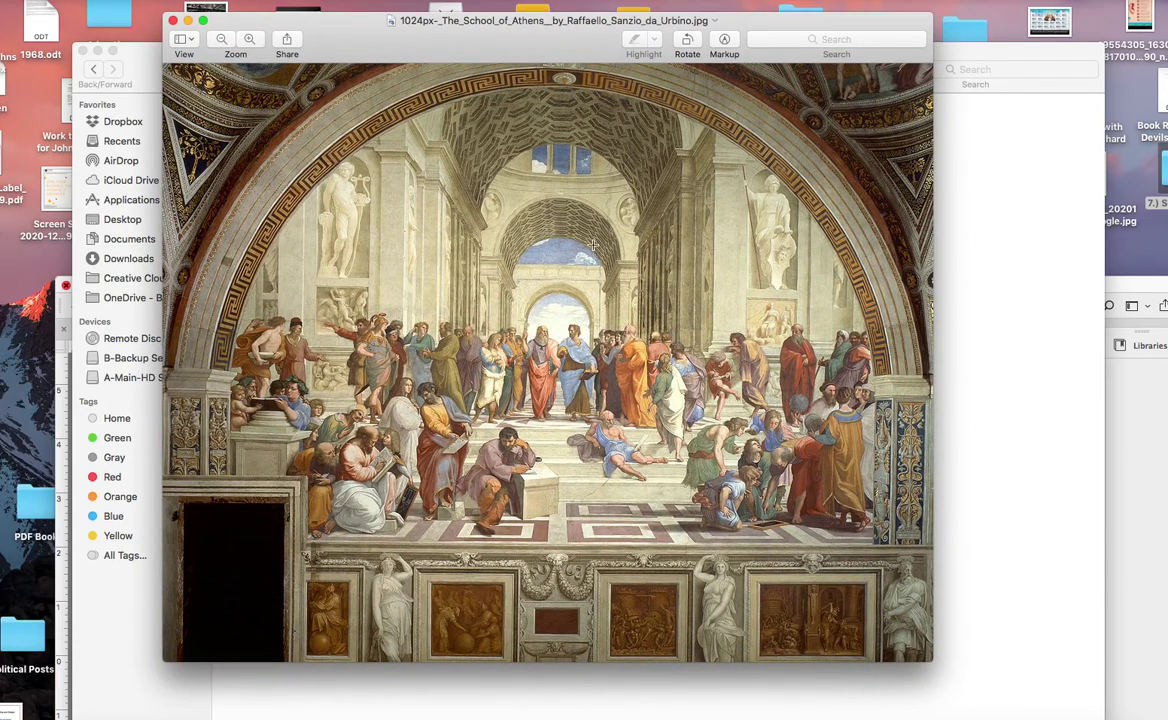
click(173, 20)
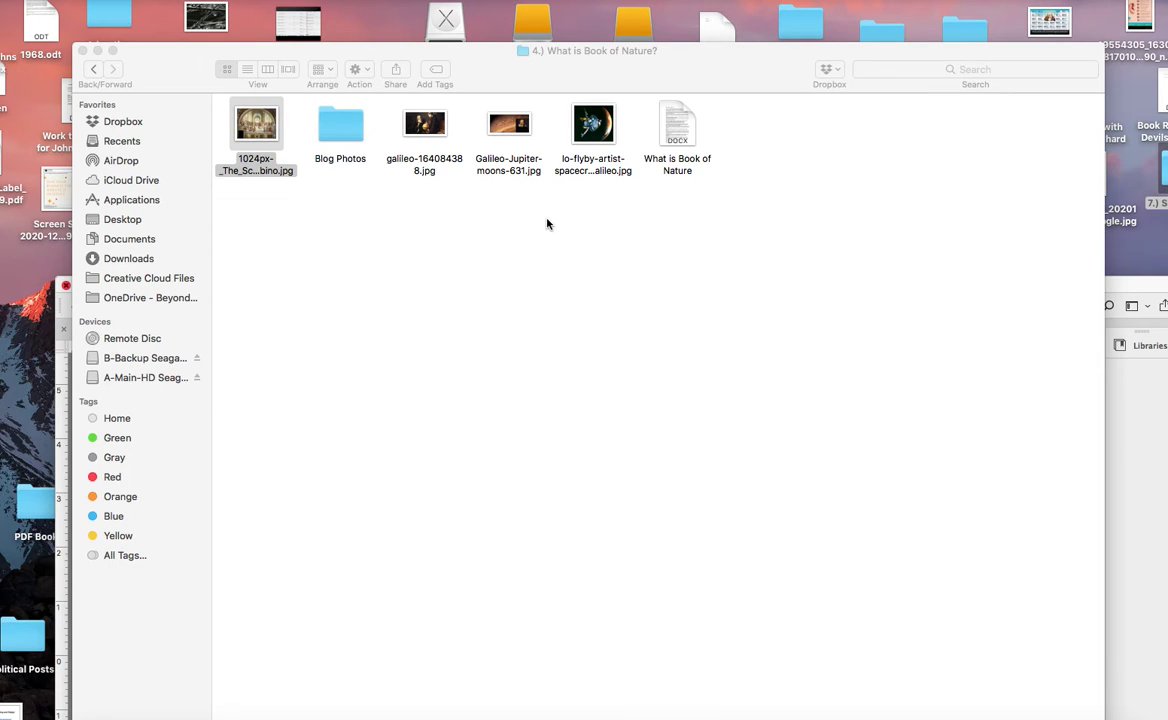
Open the What is Book of Nature document in Word, skim through its text, and return to the article folder
drag(496, 76, 506, 101)
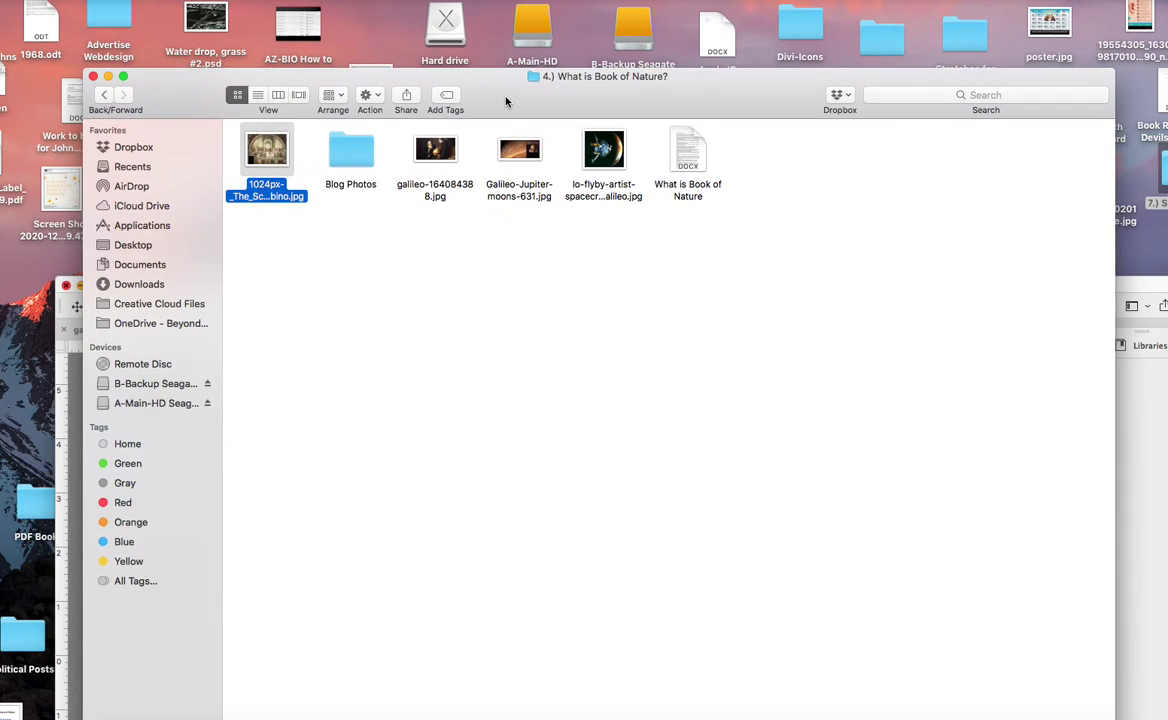
double_click(680, 146)
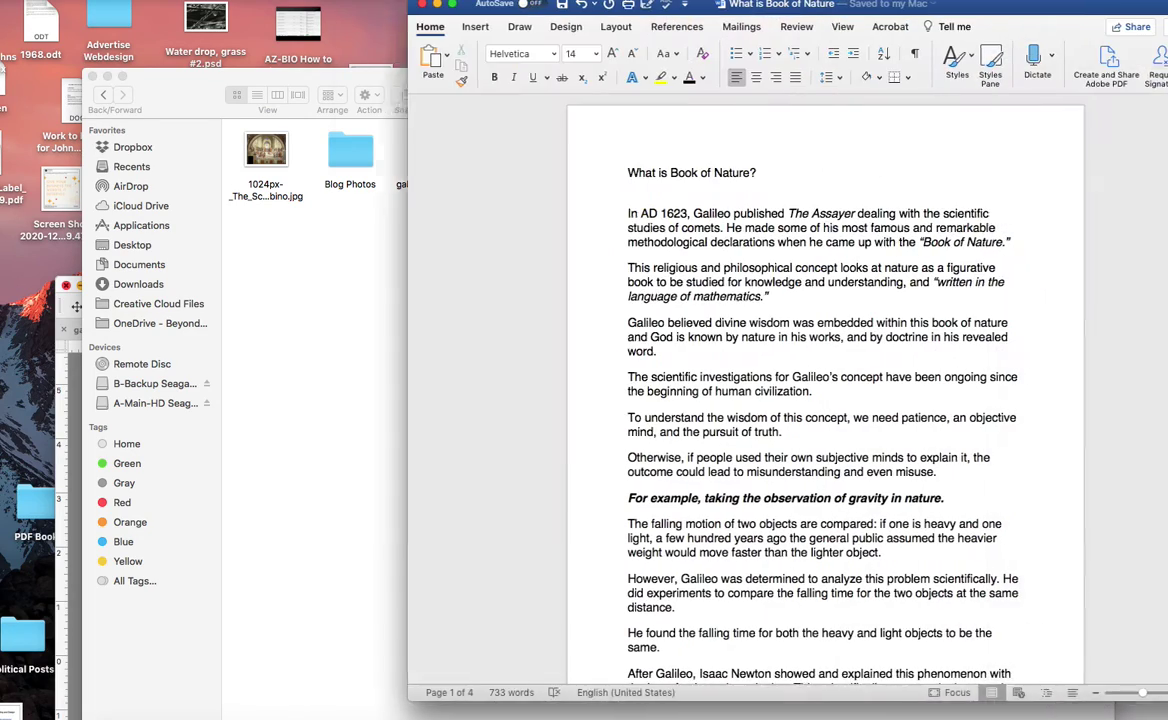
scroll(657, 440, down, 5)
scroll(657, 440, down, 20)
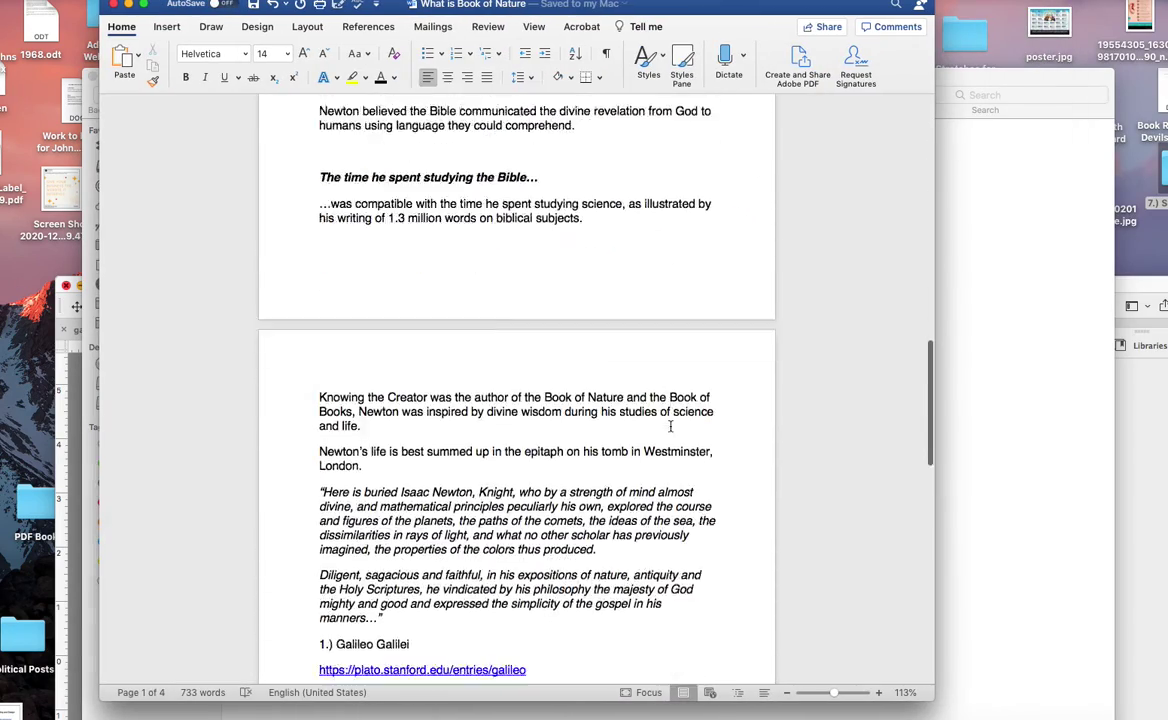
scroll(670, 427, up, 20)
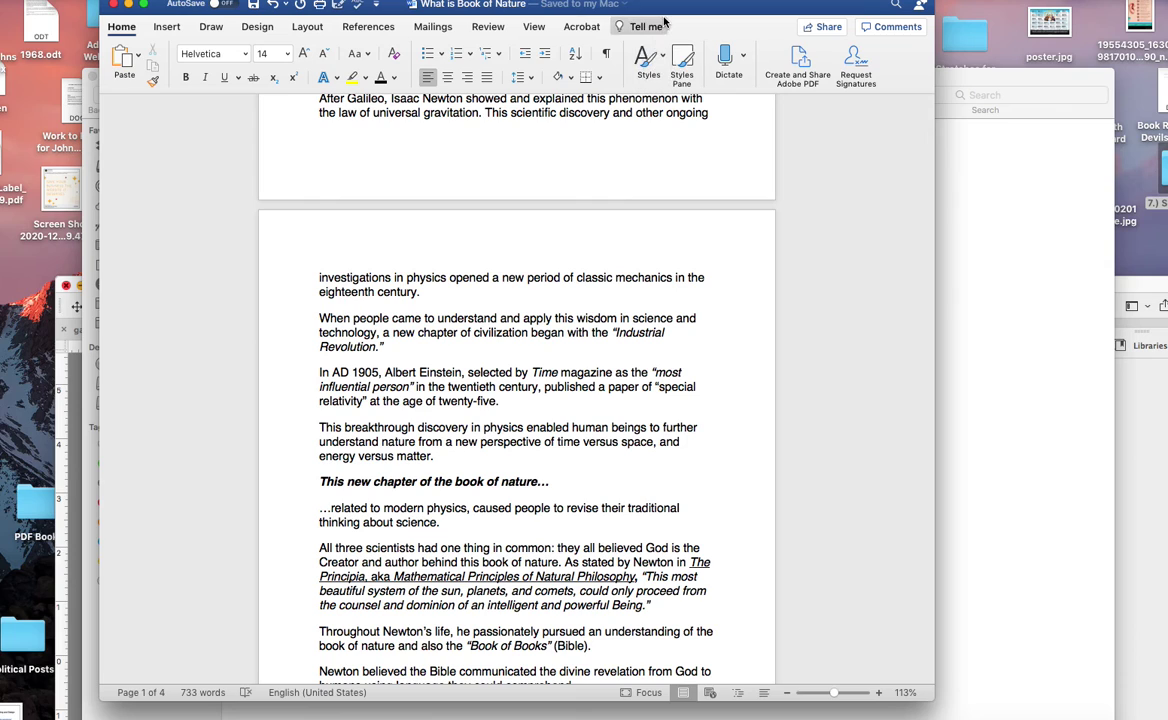
drag(661, 7, 1166, 155)
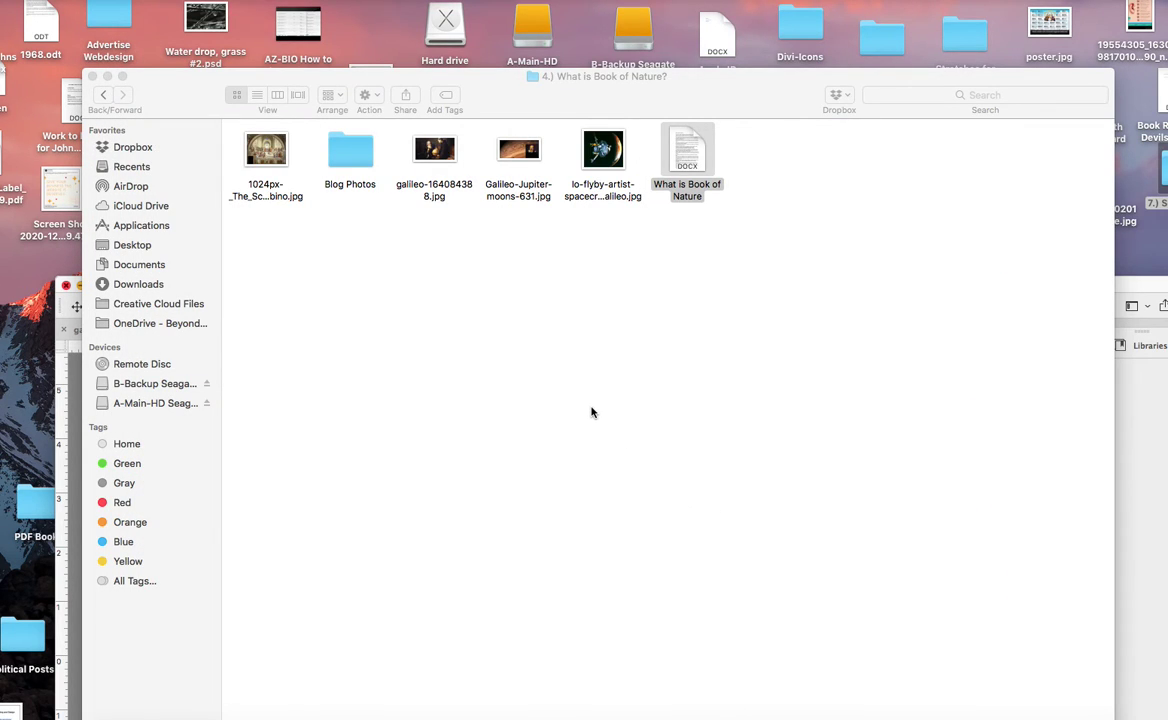
Open the Blog Photos folder, preview galileo-teaching.jpg with its window moved fully into view, and close the preview
click(540, 376)
double_click(330, 172)
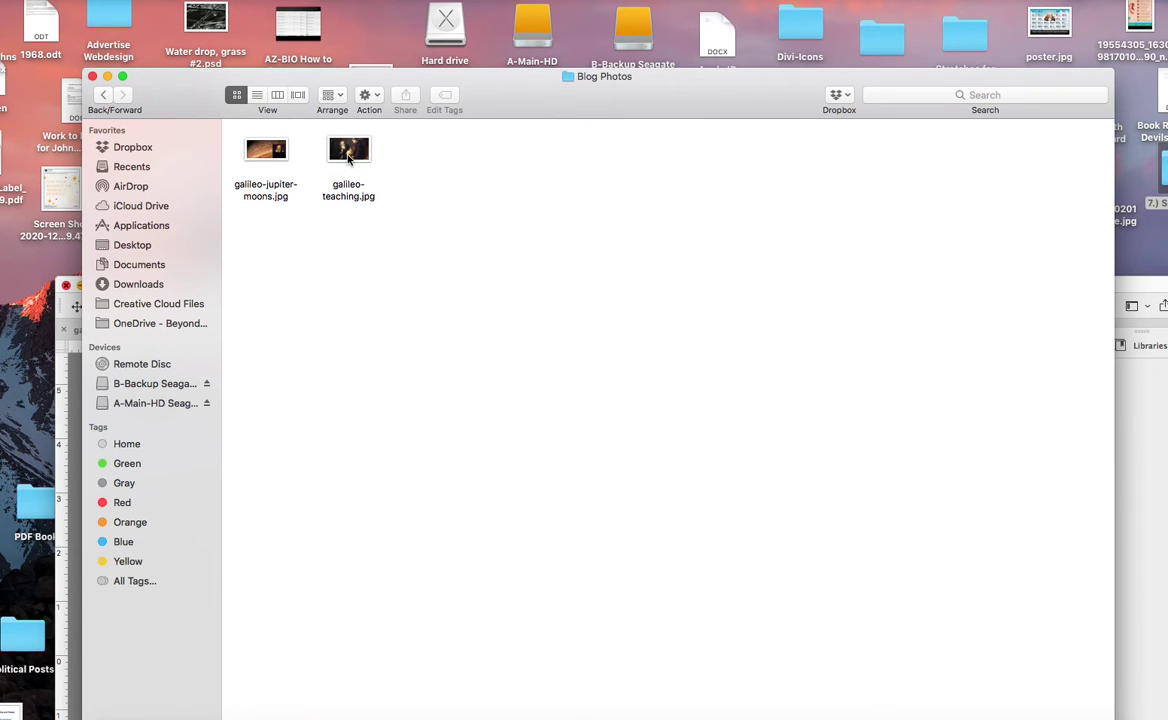
click(349, 157)
double_click(349, 157)
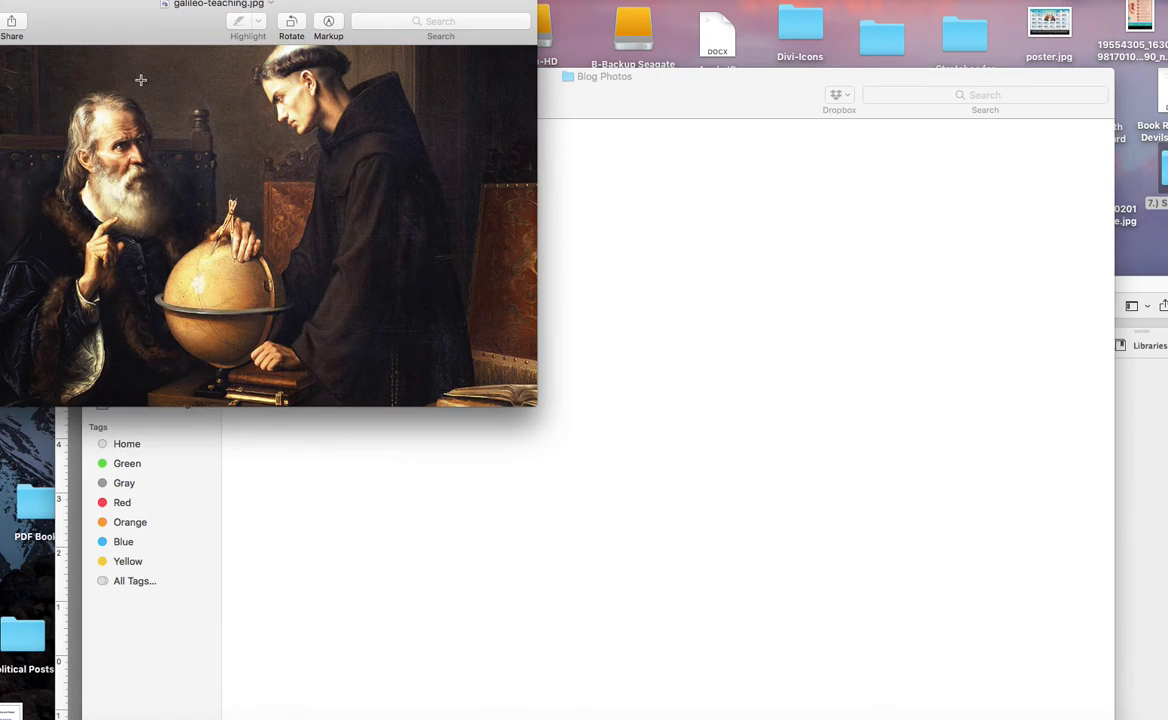
drag(66, 22, 417, 181)
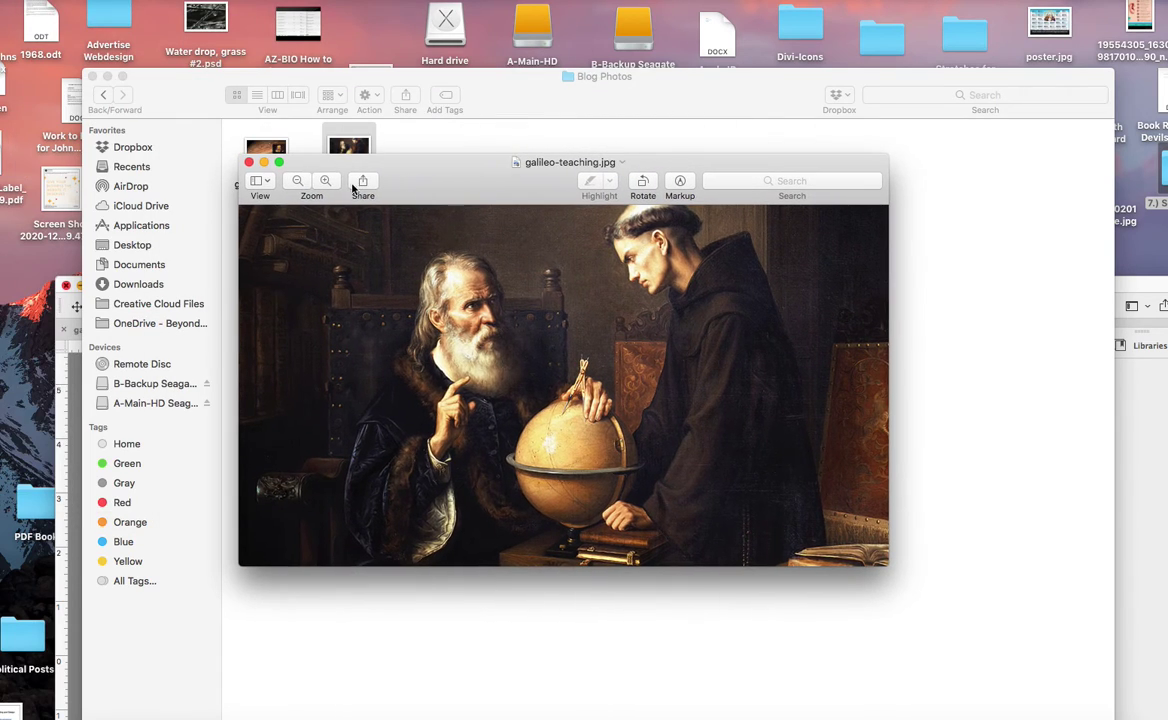
click(248, 162)
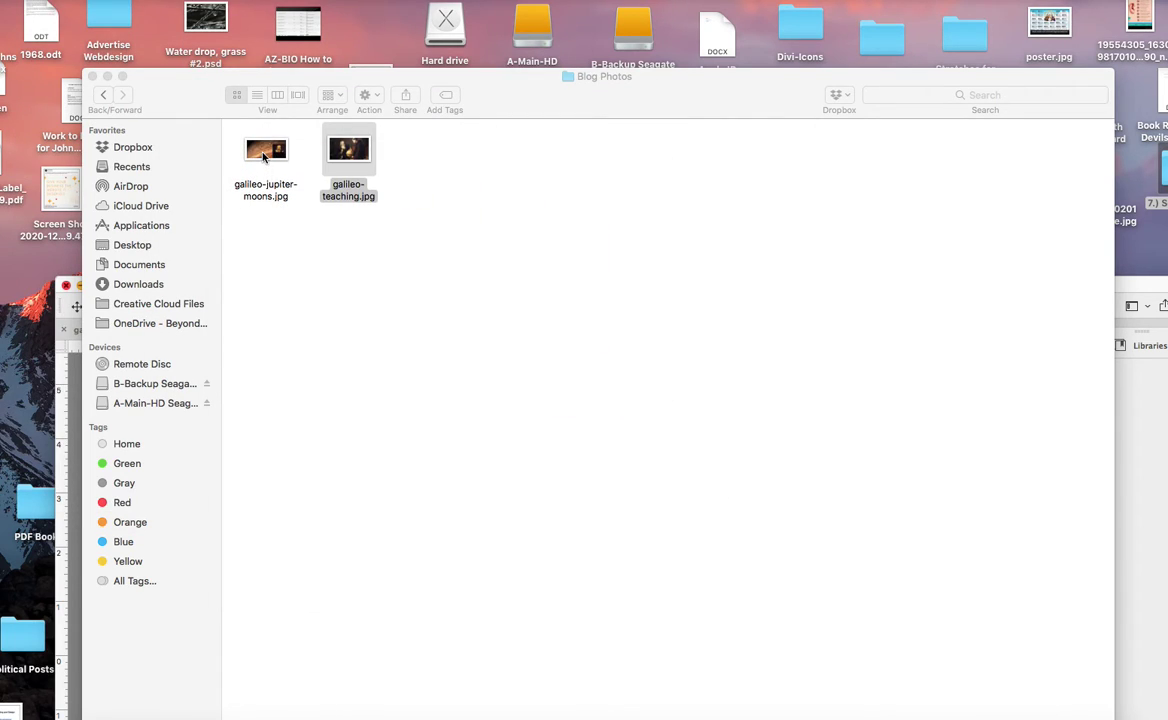
Preview galileo-jupiter-moons.jpg from the Blog Photos folder with its window moved fully into view, and close the preview
double_click(265, 152)
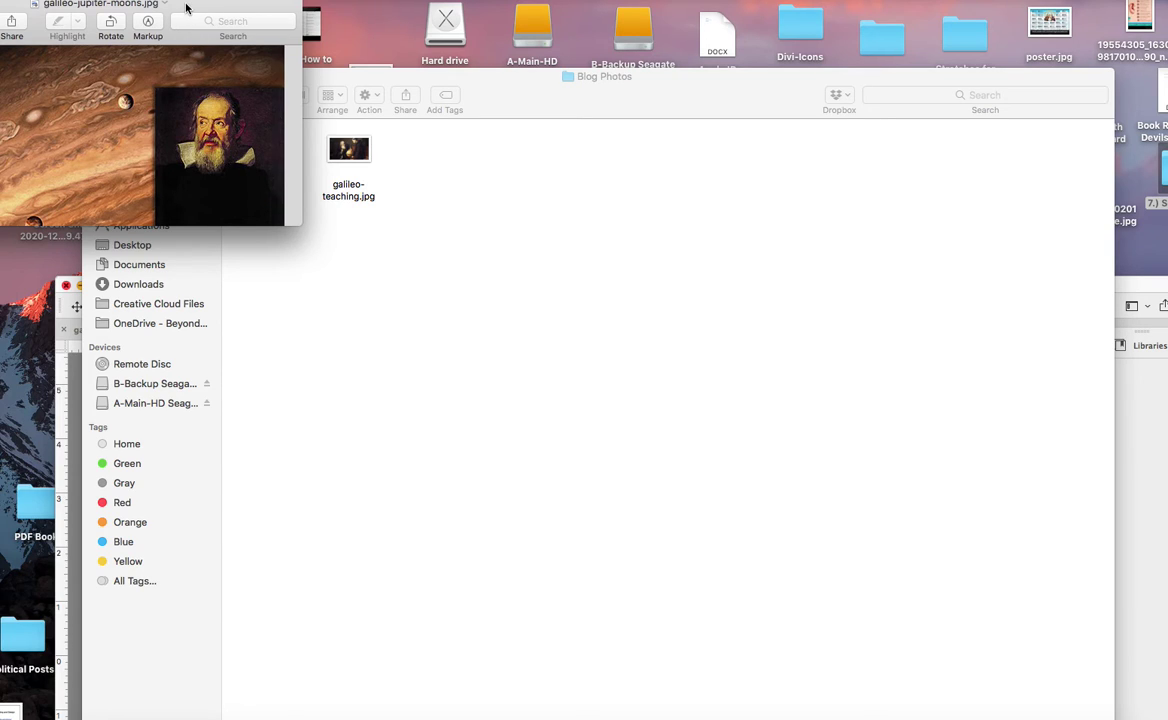
drag(188, 5, 707, 197)
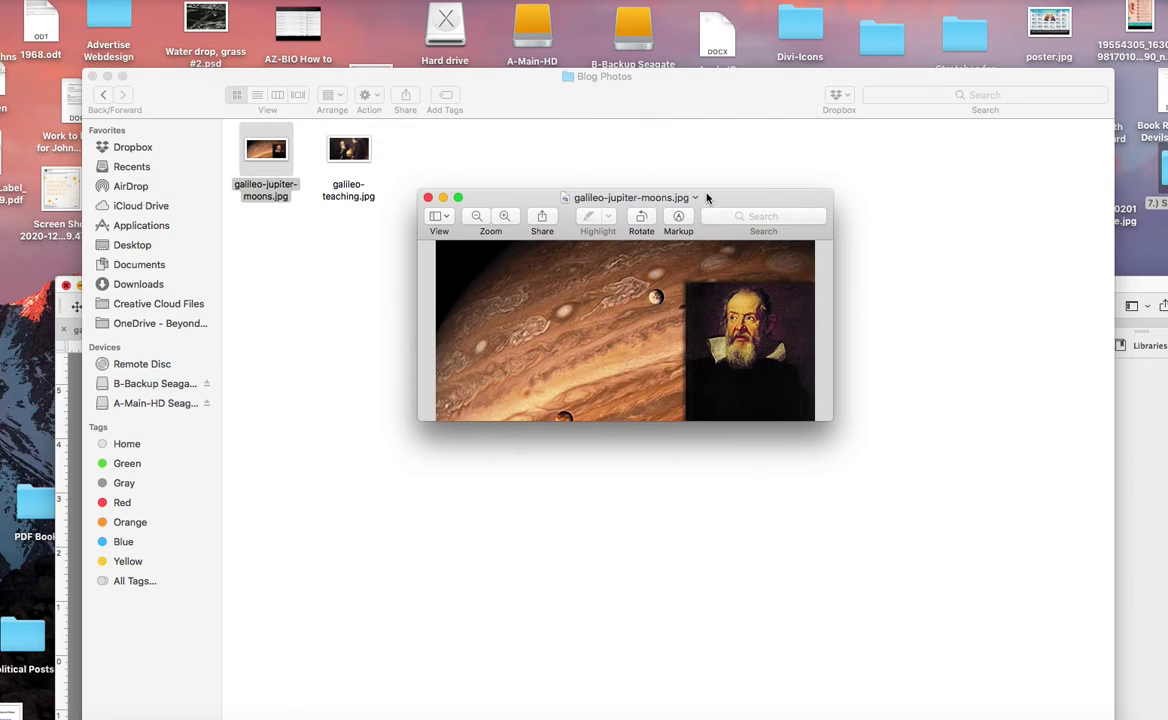
click(428, 198)
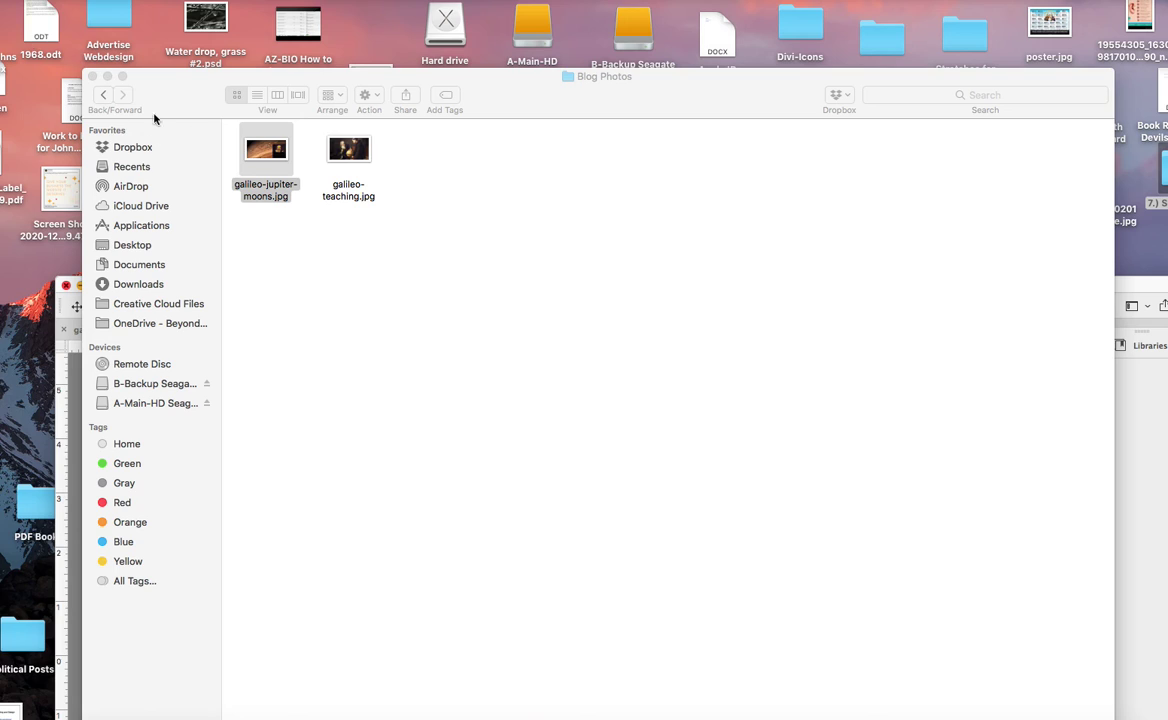
click(151, 86)
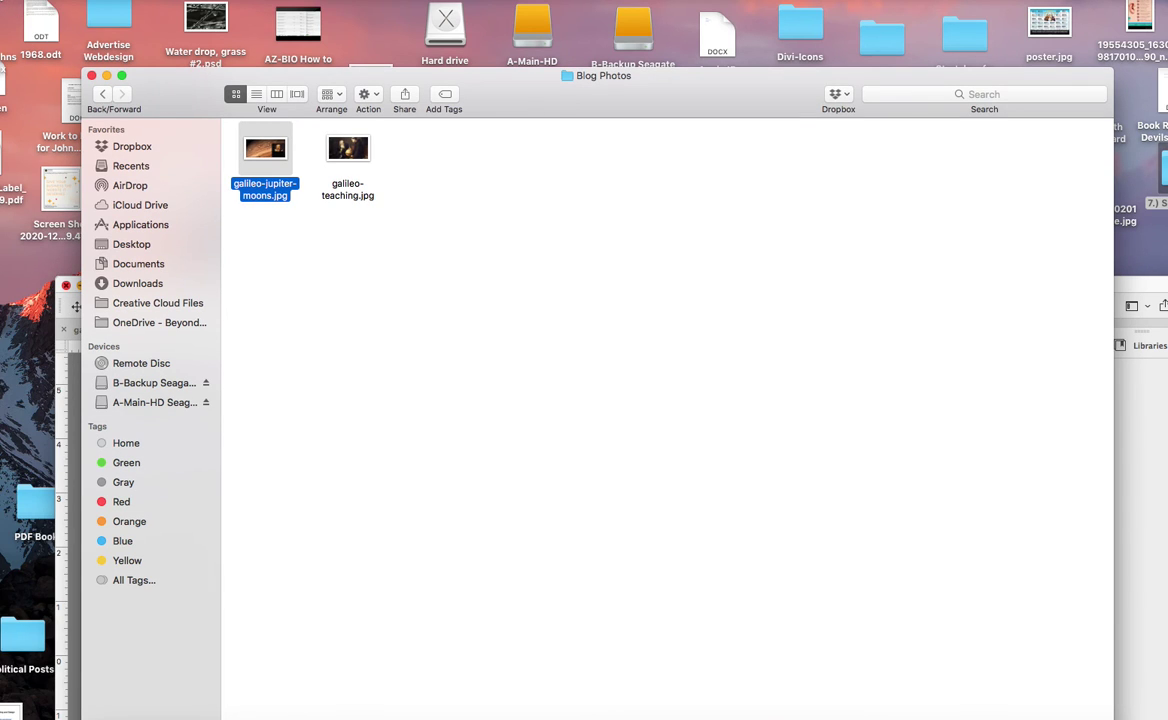
click(2, 1)
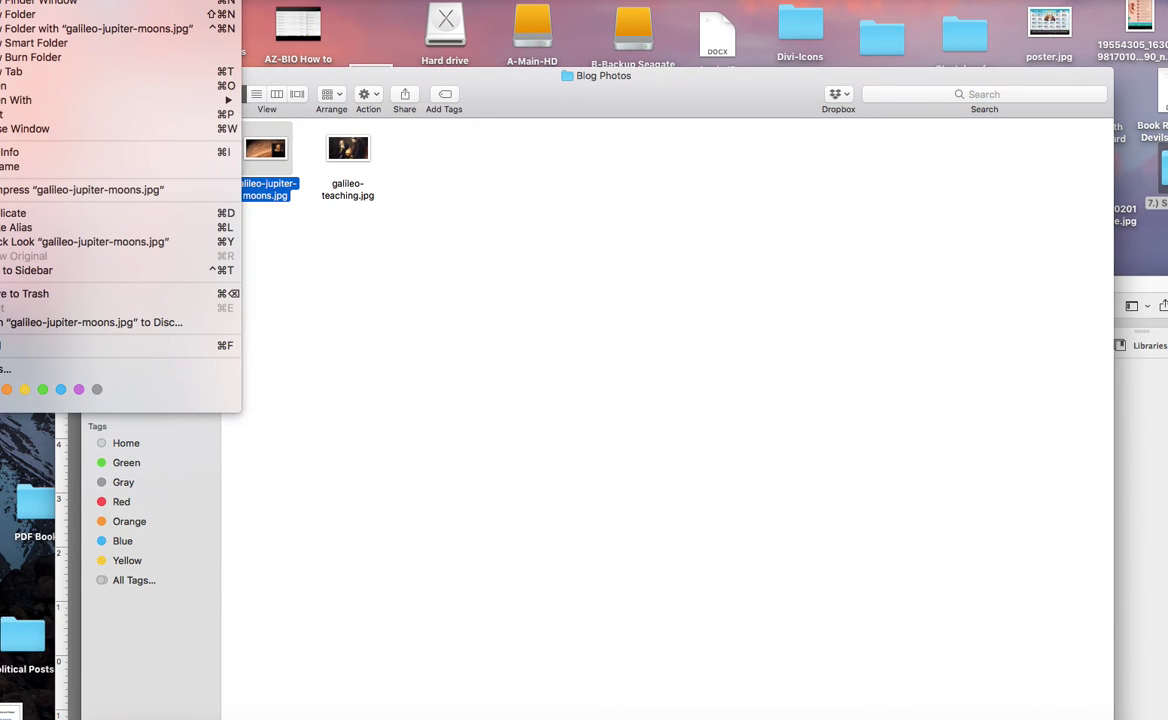
mouse_move(0, 1)
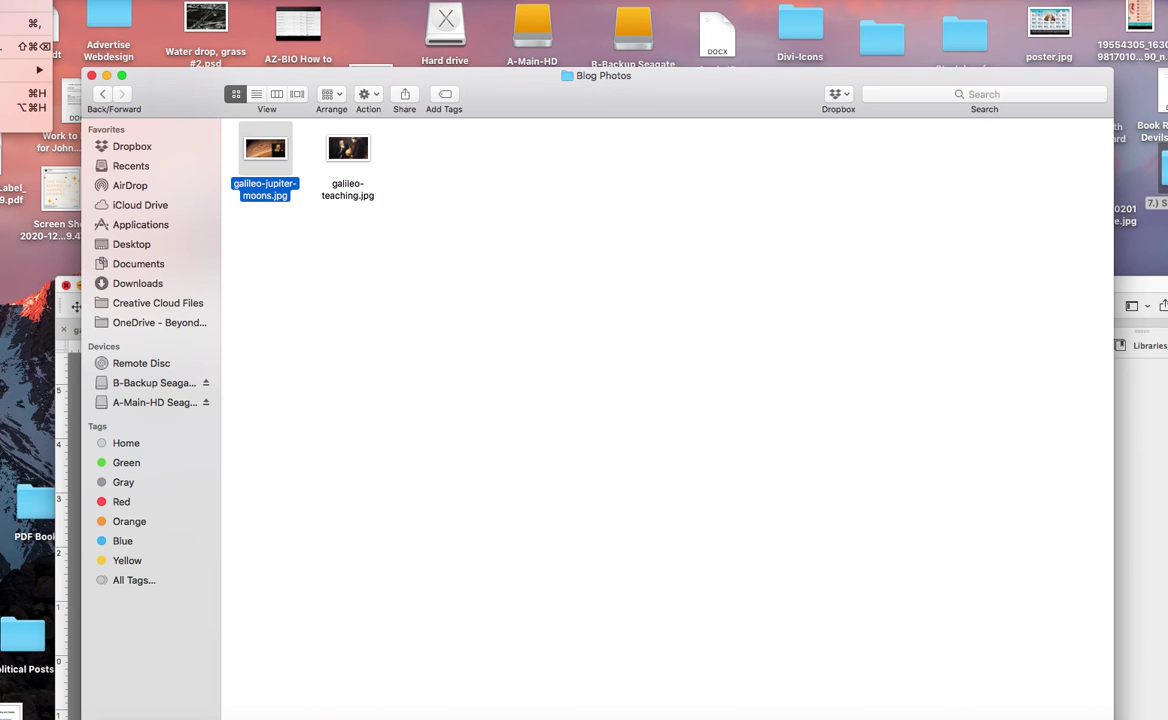
click(996, 719)
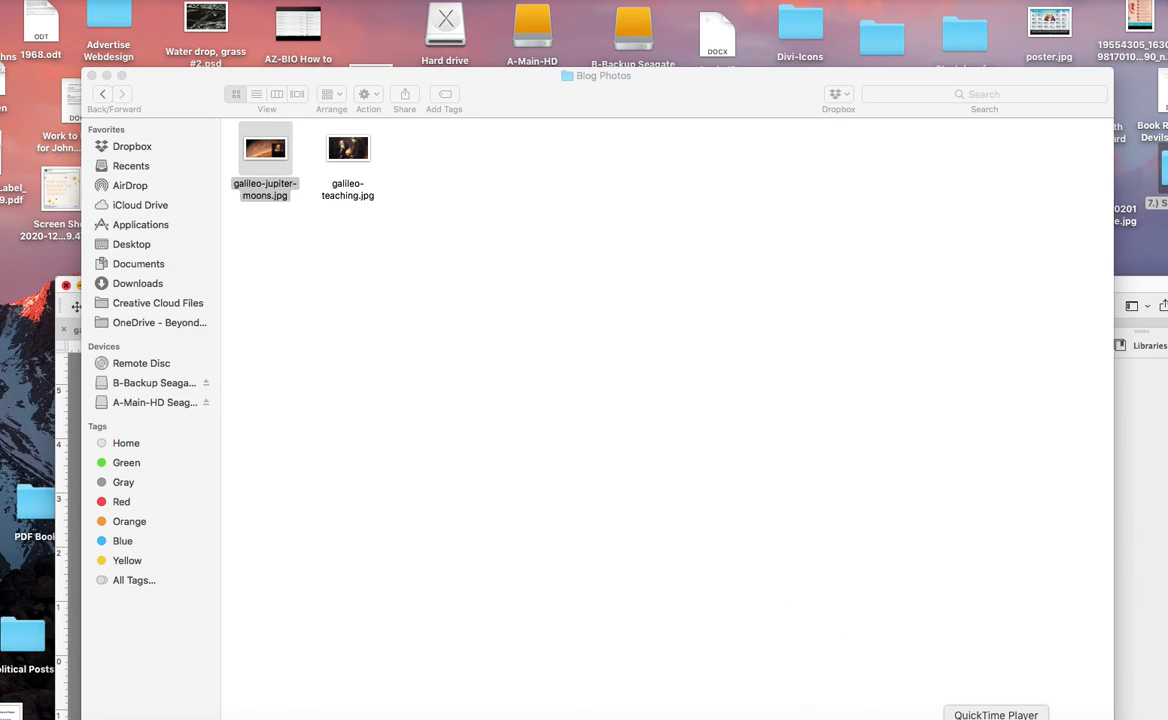
right_click(996, 719)
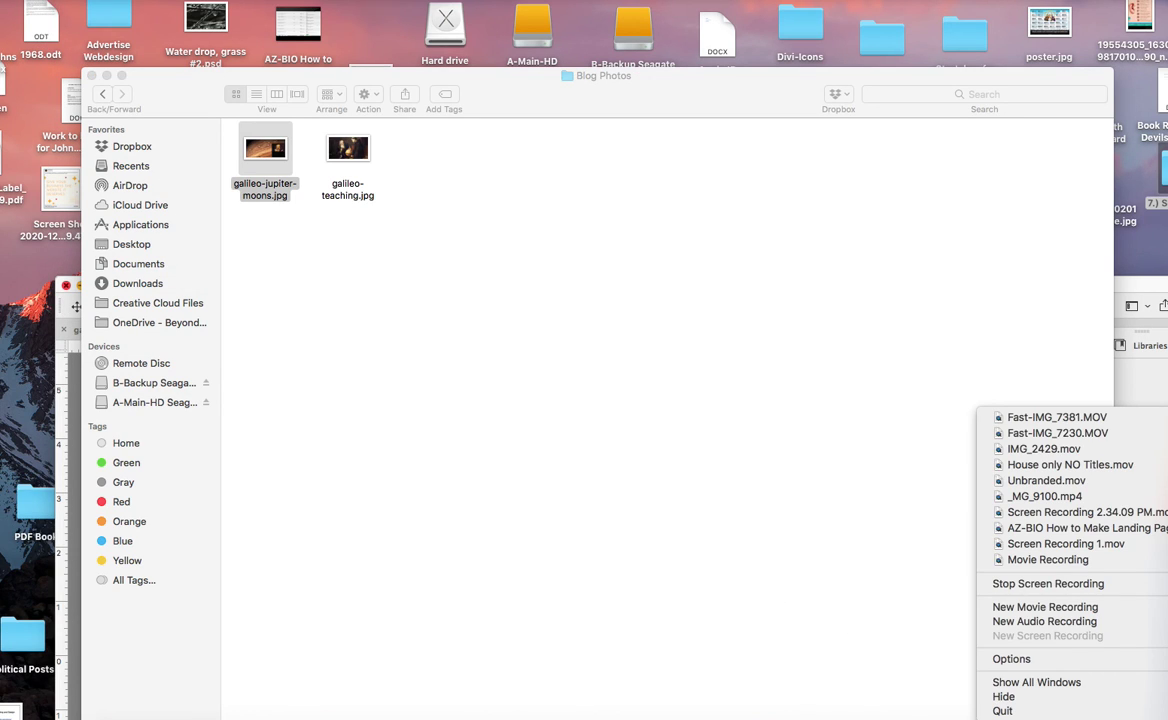
click(1003, 712)
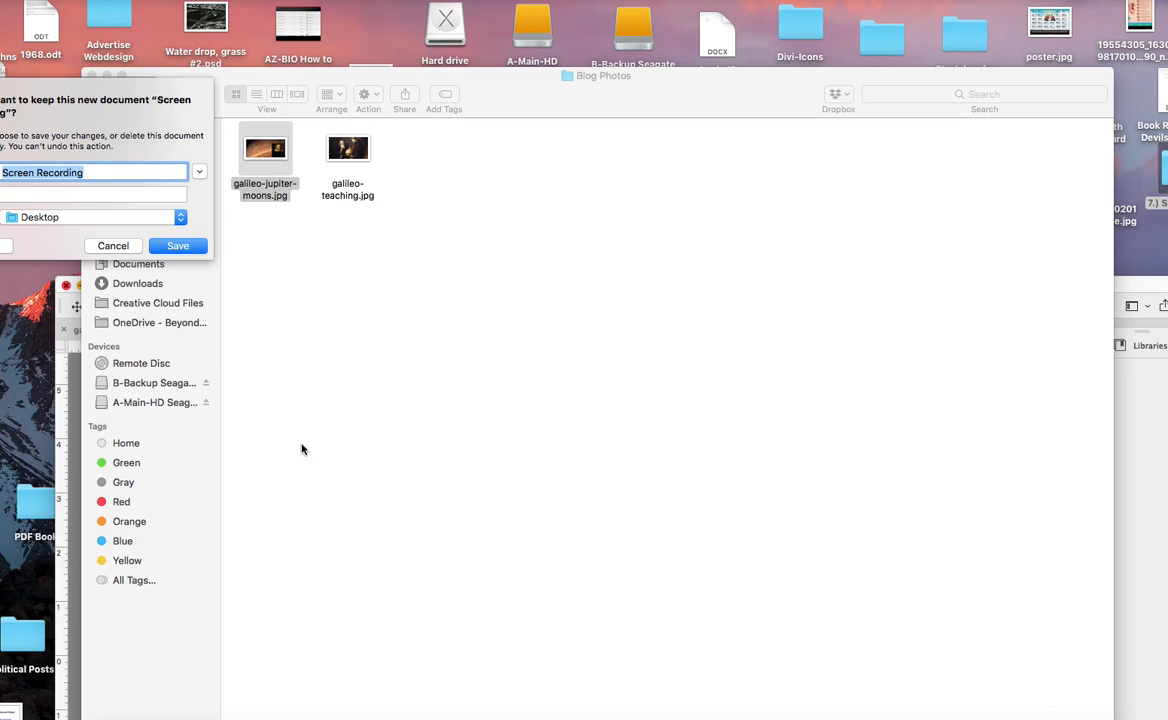